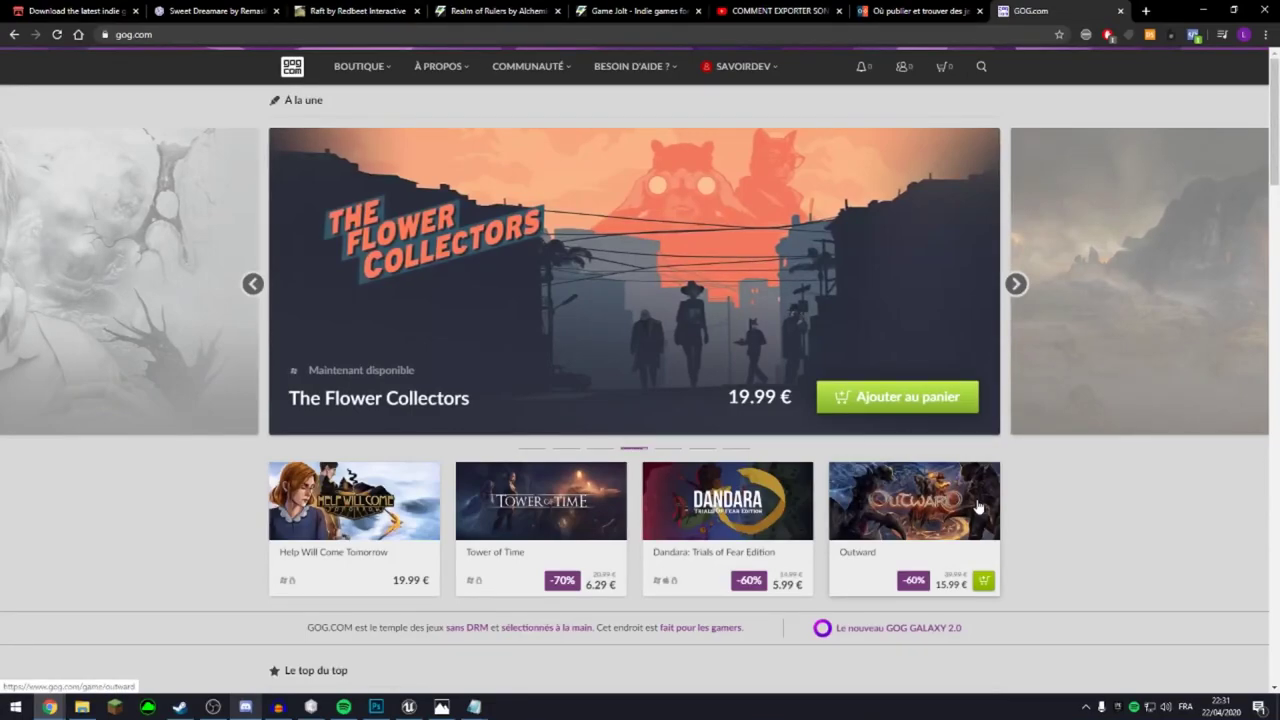
Go via the SAVOIRDEV account feed to the 'Soumettre un jeu' footer link.
{"action": "scroll", "coordinate": [1229, 480], "scroll_direction": "down", "scroll_amount": 4}
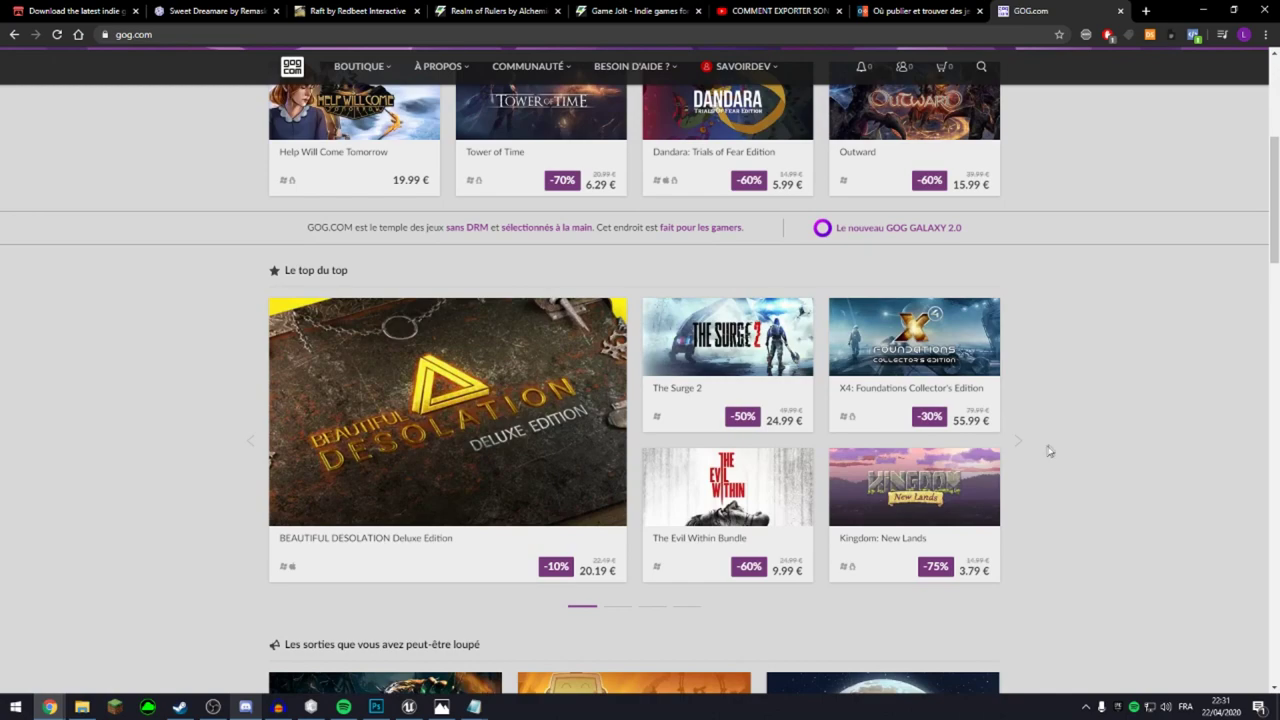
{"action": "scroll", "coordinate": [1050, 449], "scroll_direction": "up", "scroll_amount": 4}
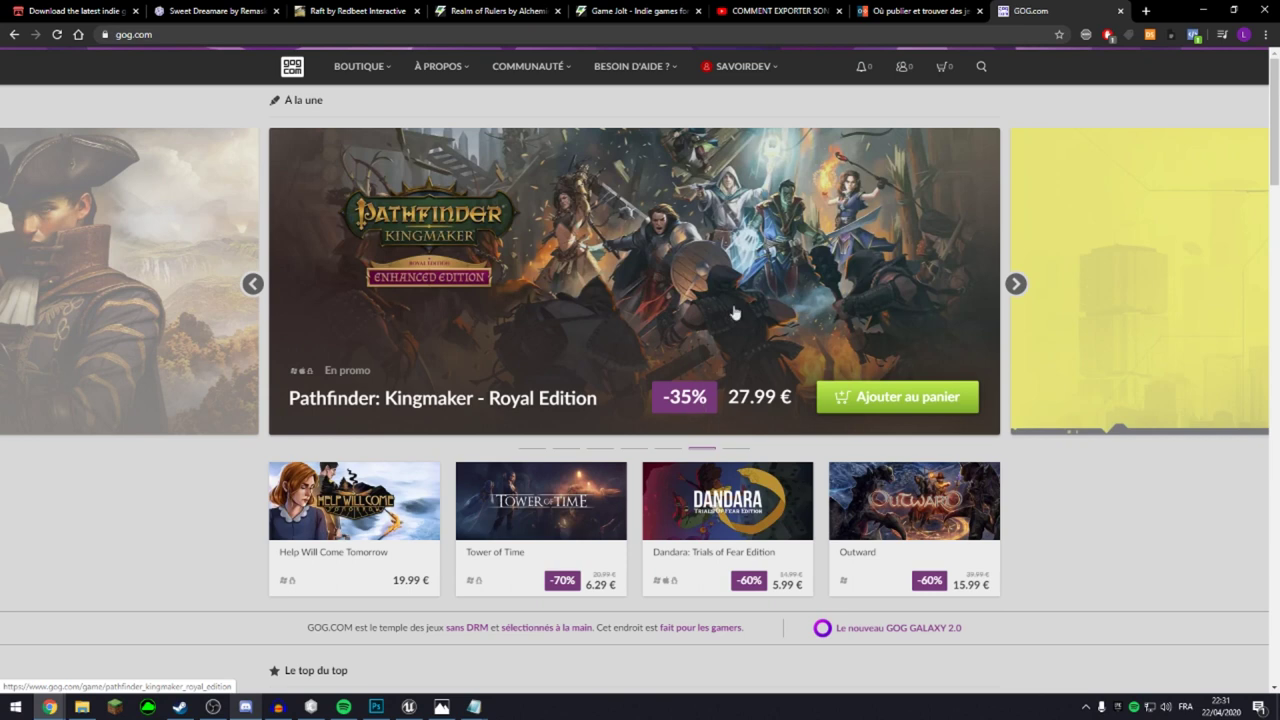
{"action": "mouse_move", "coordinate": [740, 70]}
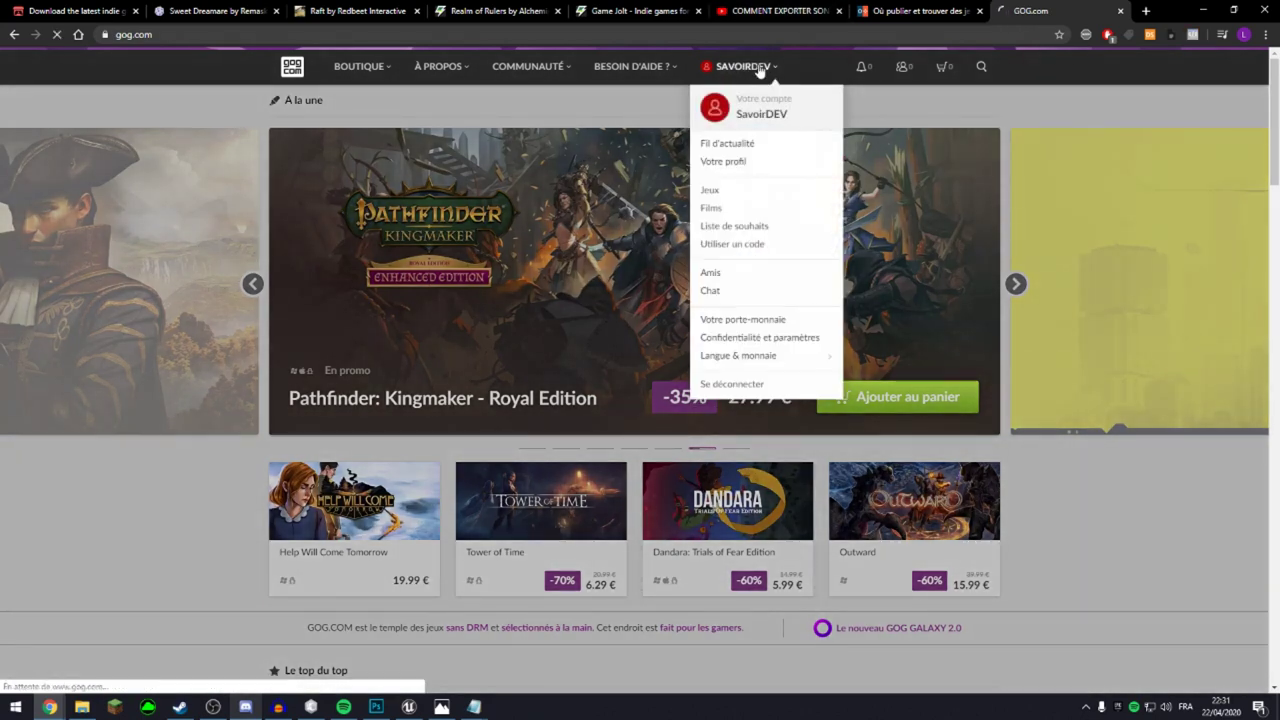
{"action": "left_click", "coordinate": [758, 68]}
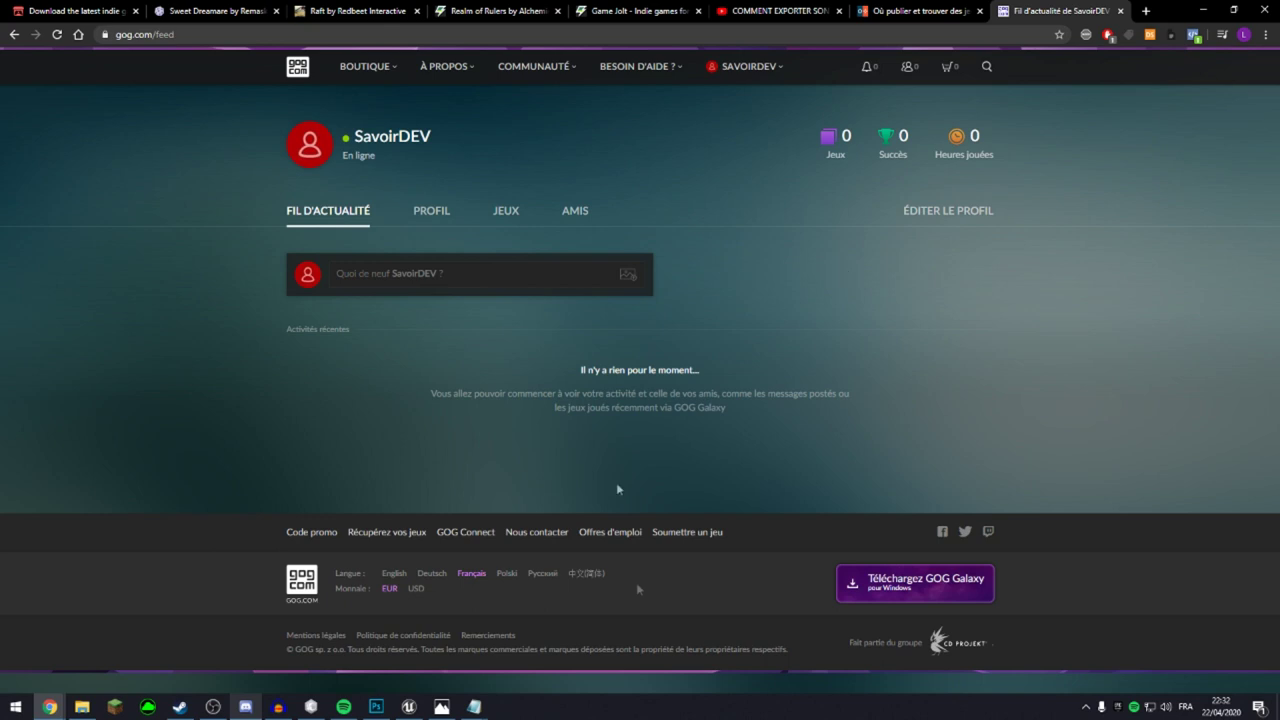
{"action": "left_click", "coordinate": [688, 537]}
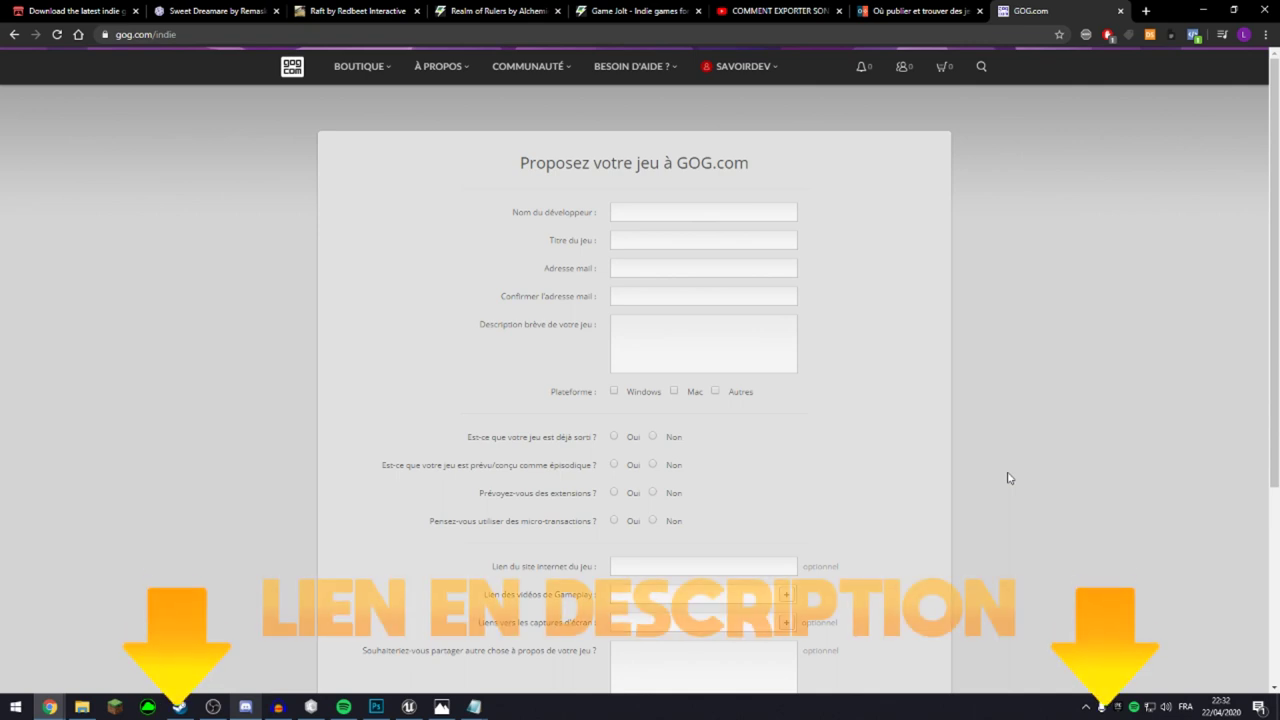
Enter developer name SavorDEV and game title Skyland.
{"action": "left_click", "coordinate": [745, 211]}
{"action": "type", "text": "SavorDEV"}
{"action": "left_click", "coordinate": [727, 245]}
{"action": "type", "text": "Skyland"}
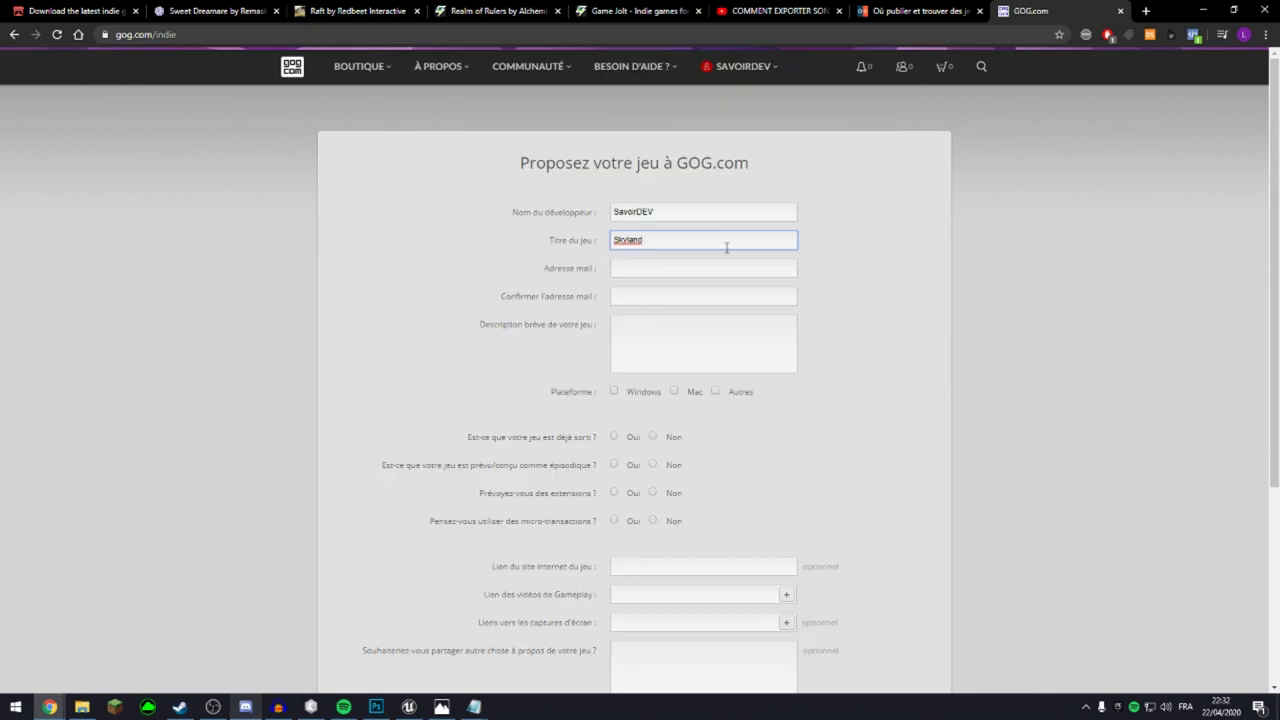
Enter the contact e-mail address and paste the same address into the confirmation field.
{"action": "left_click", "coordinate": [706, 284]}
{"action": "left_click", "coordinate": [625, 269]}
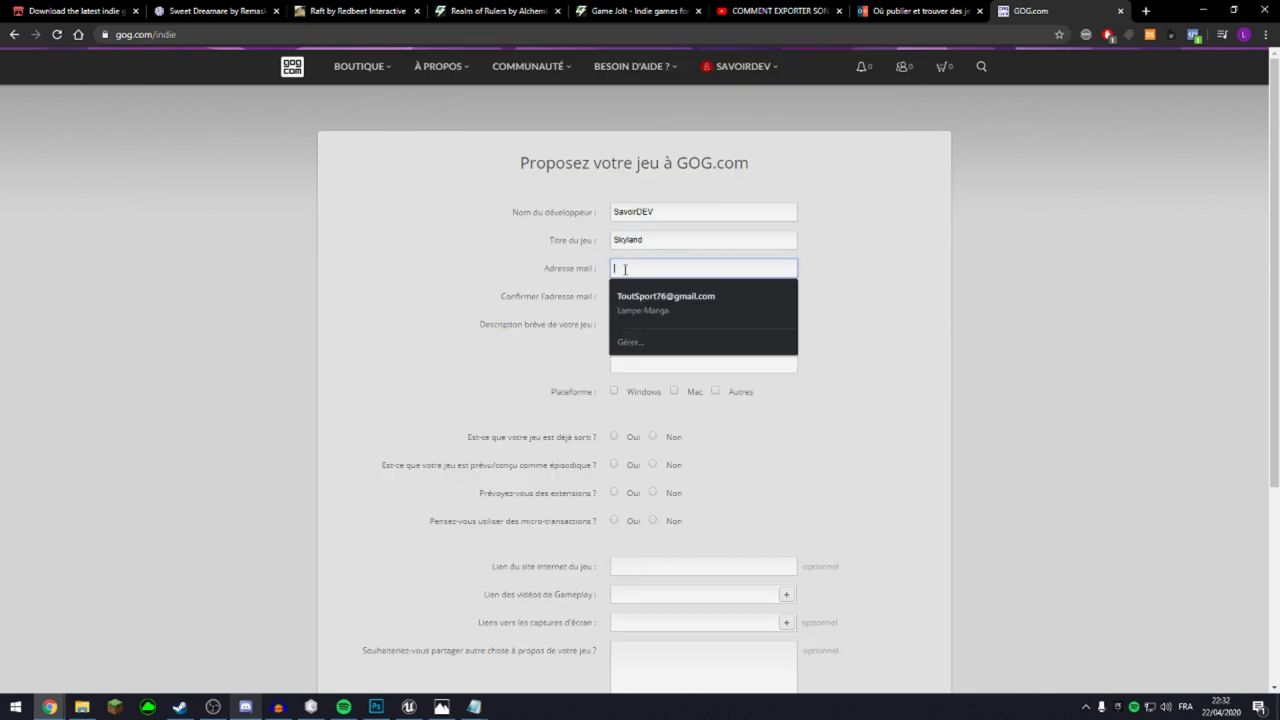
{"action": "left_click", "coordinate": [630, 296]}
{"action": "left_click", "coordinate": [754, 264]}
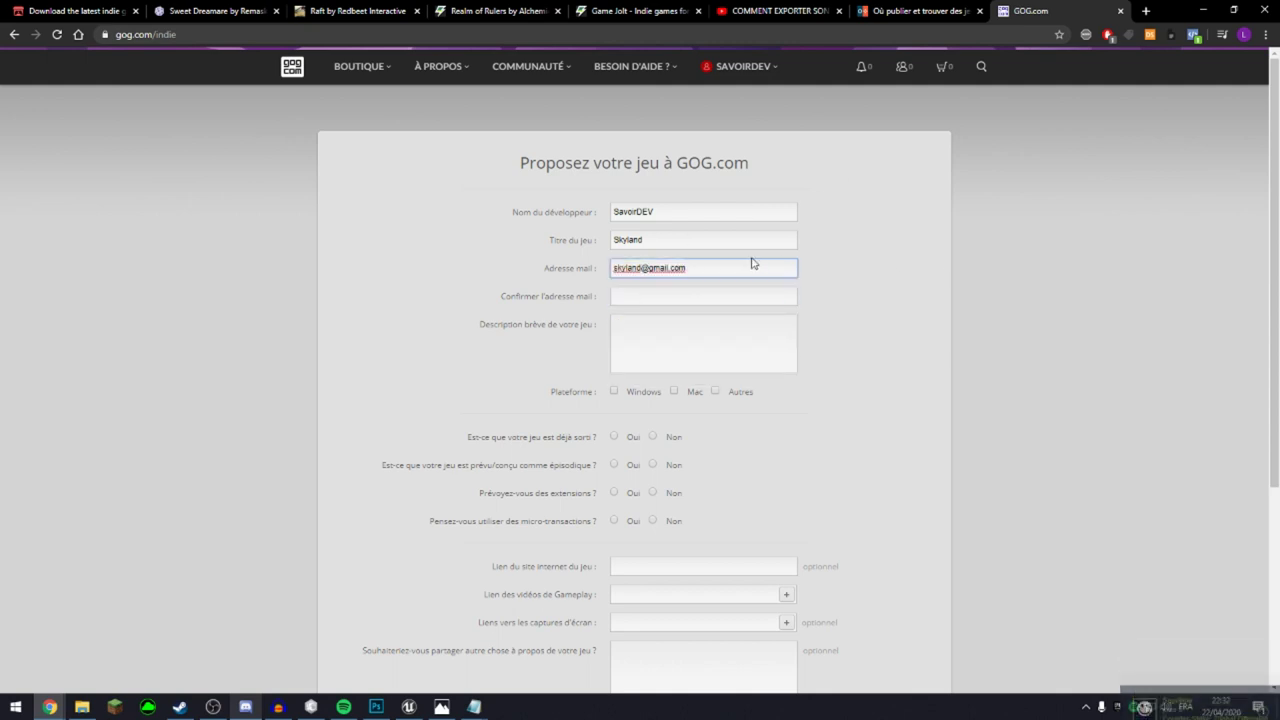
{"action": "left_click_drag", "start_coordinate": [737, 266], "coordinate": [560, 280]}
{"action": "key", "text": "ctrl+c"}
{"action": "left_click", "coordinate": [659, 298]}
{"action": "key", "text": "ctrl+v"}
Search Google for lorem ipsum in a new tab and copy its definition paragraph.
{"action": "left_click", "coordinate": [704, 336]}
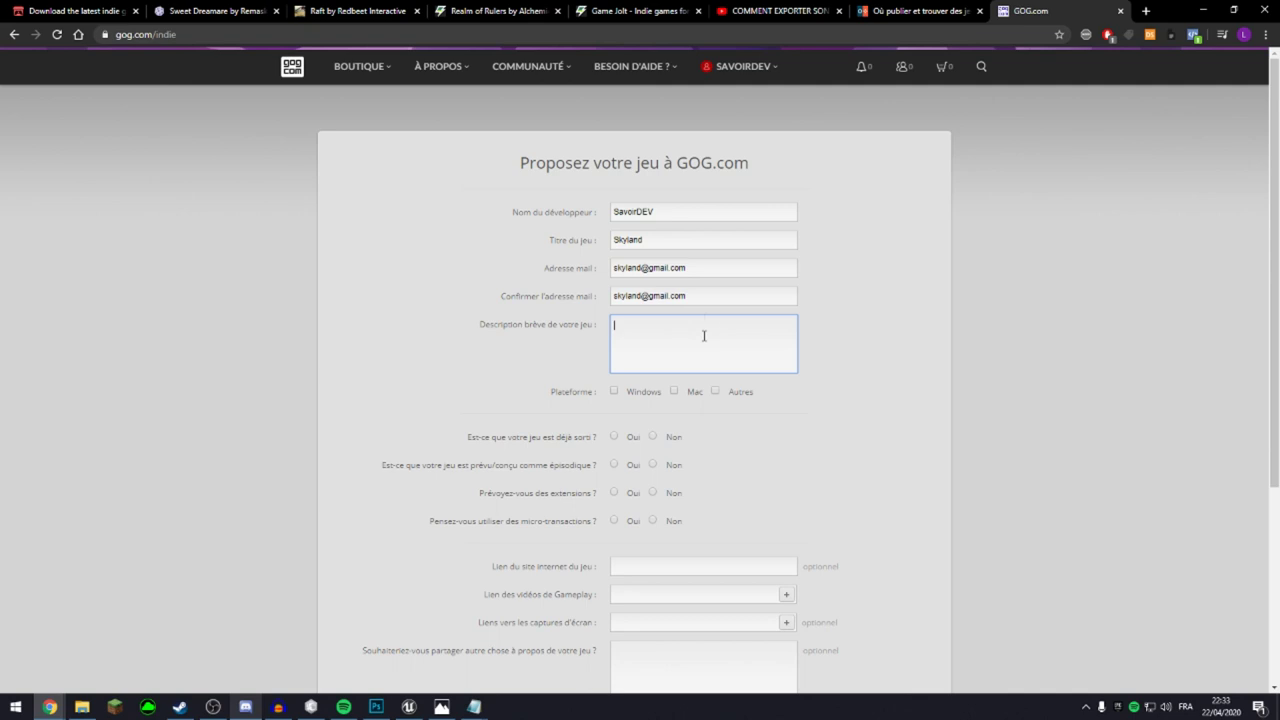
{"action": "type", "text": "C"}
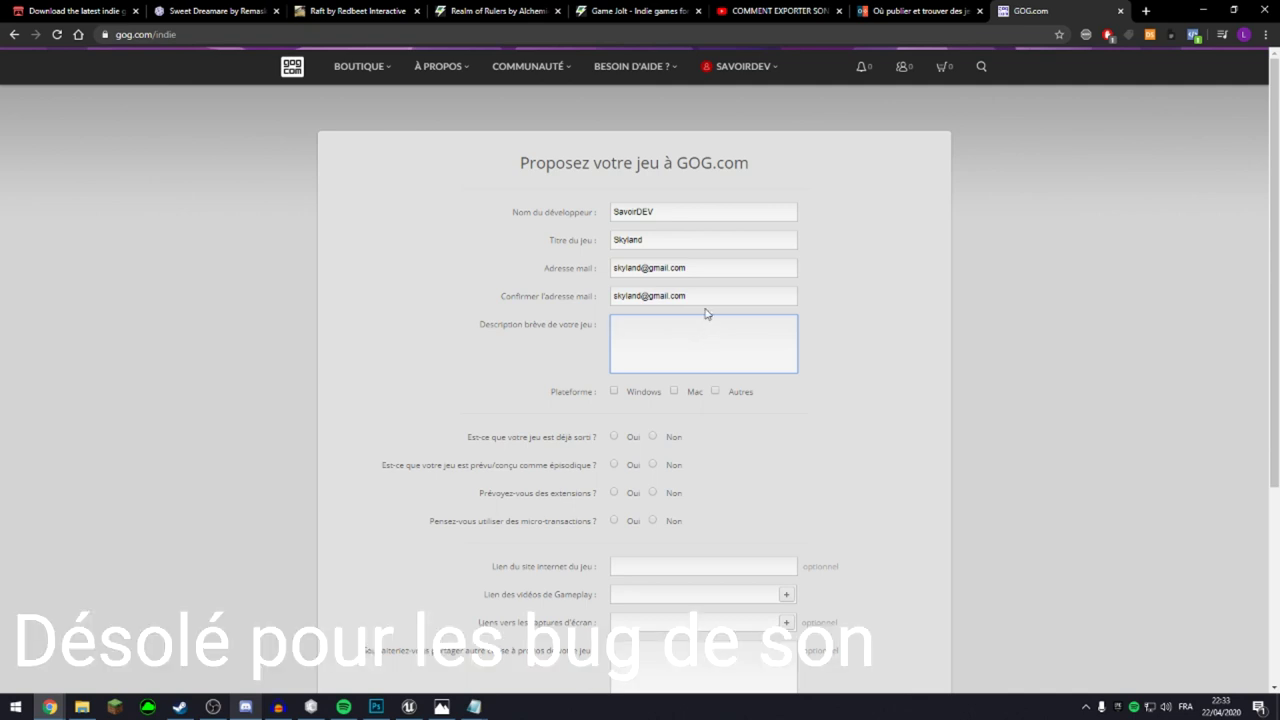
{"action": "left_click", "coordinate": [1144, 12]}
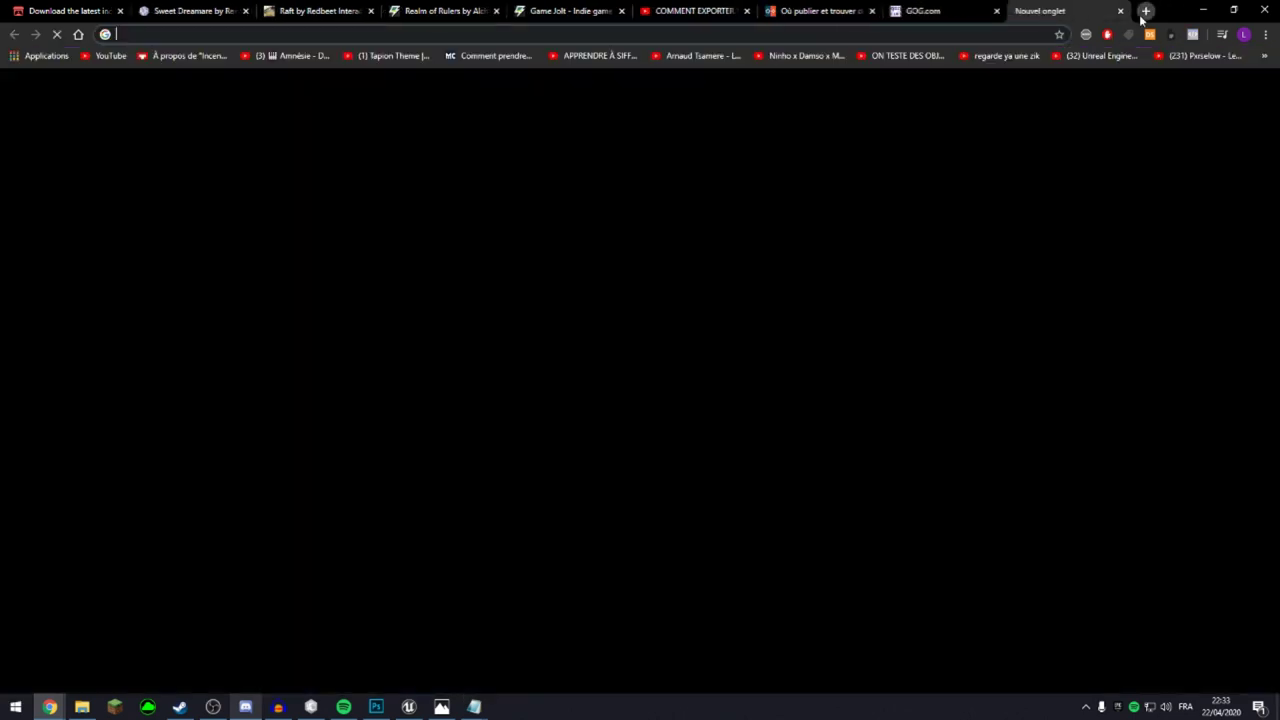
{"action": "type", "text": "lorem"}
{"action": "key", "text": "Down"}
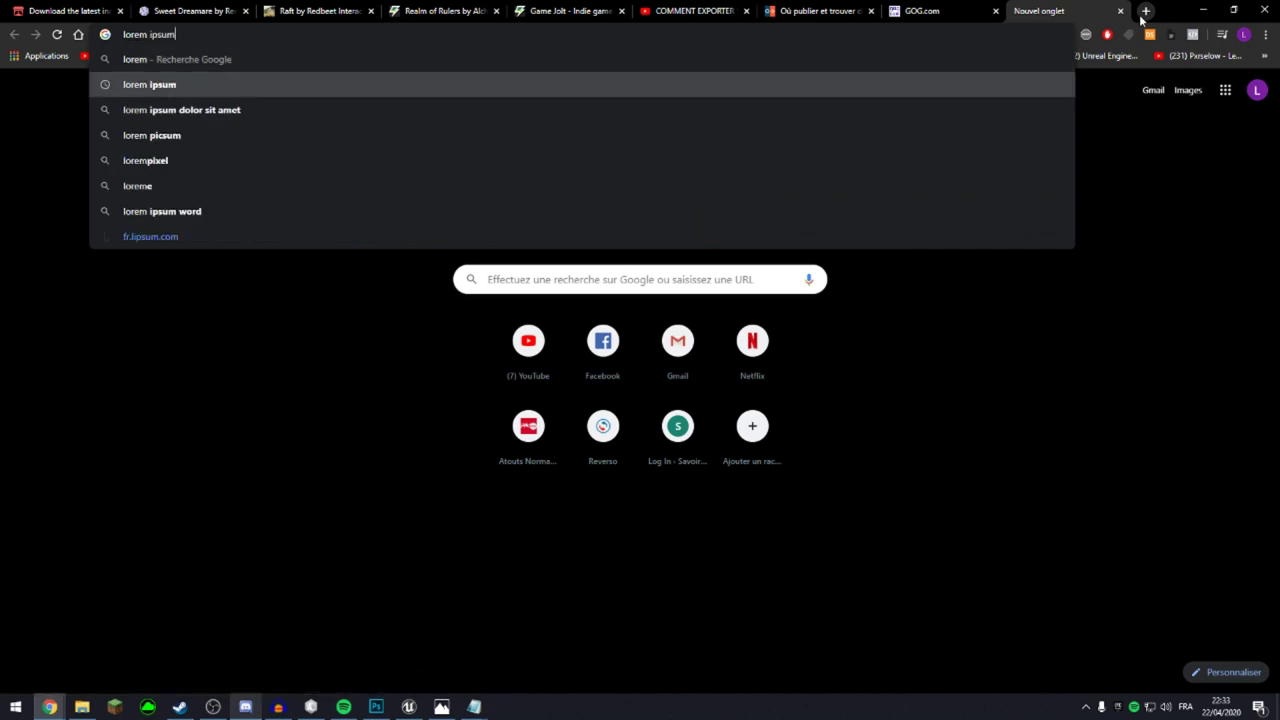
{"action": "key", "text": "Return"}
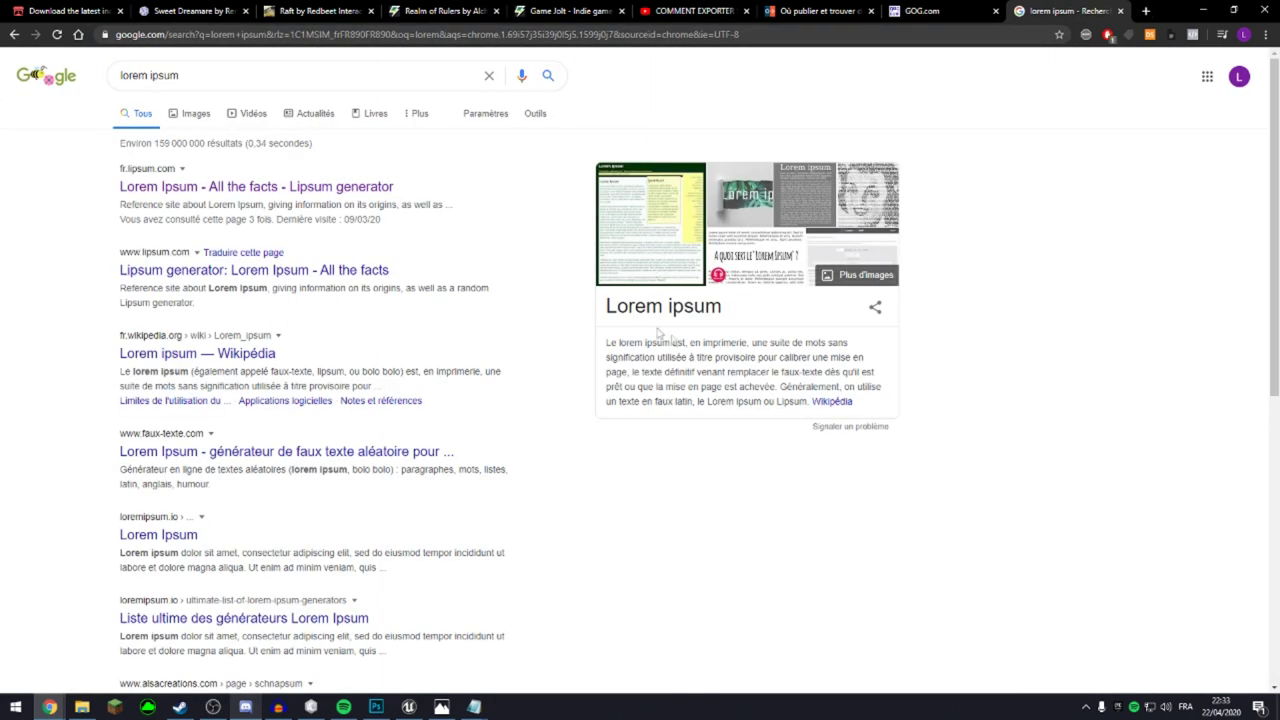
{"action": "left_click_drag", "start_coordinate": [606, 342], "coordinate": [812, 401]}
{"action": "key", "text": "ctrl+c"}
{"action": "left_click", "coordinate": [922, 11]}
Paste the lorem ipsum text as the description and keep Windows as the only platform.
{"action": "key", "text": "ctrl+v"}
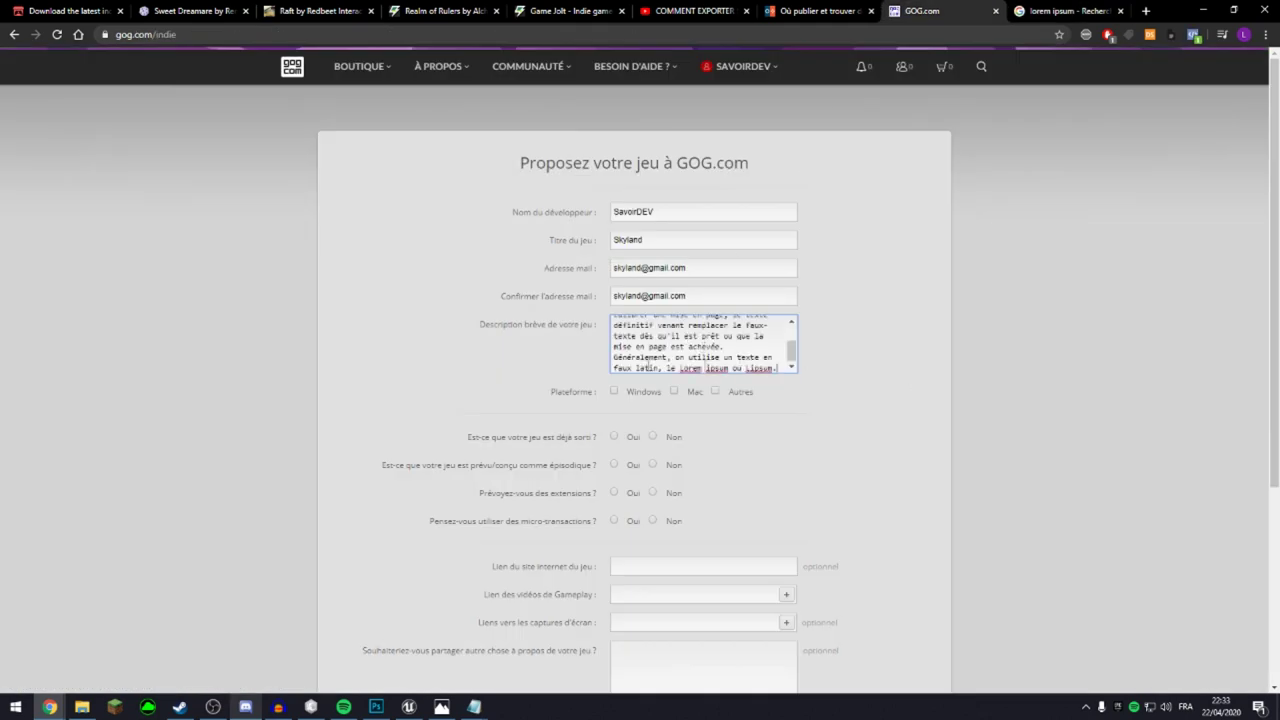
{"action": "scroll", "coordinate": [793, 352], "scroll_direction": "up", "scroll_amount": 5}
{"action": "left_click", "coordinate": [614, 391]}
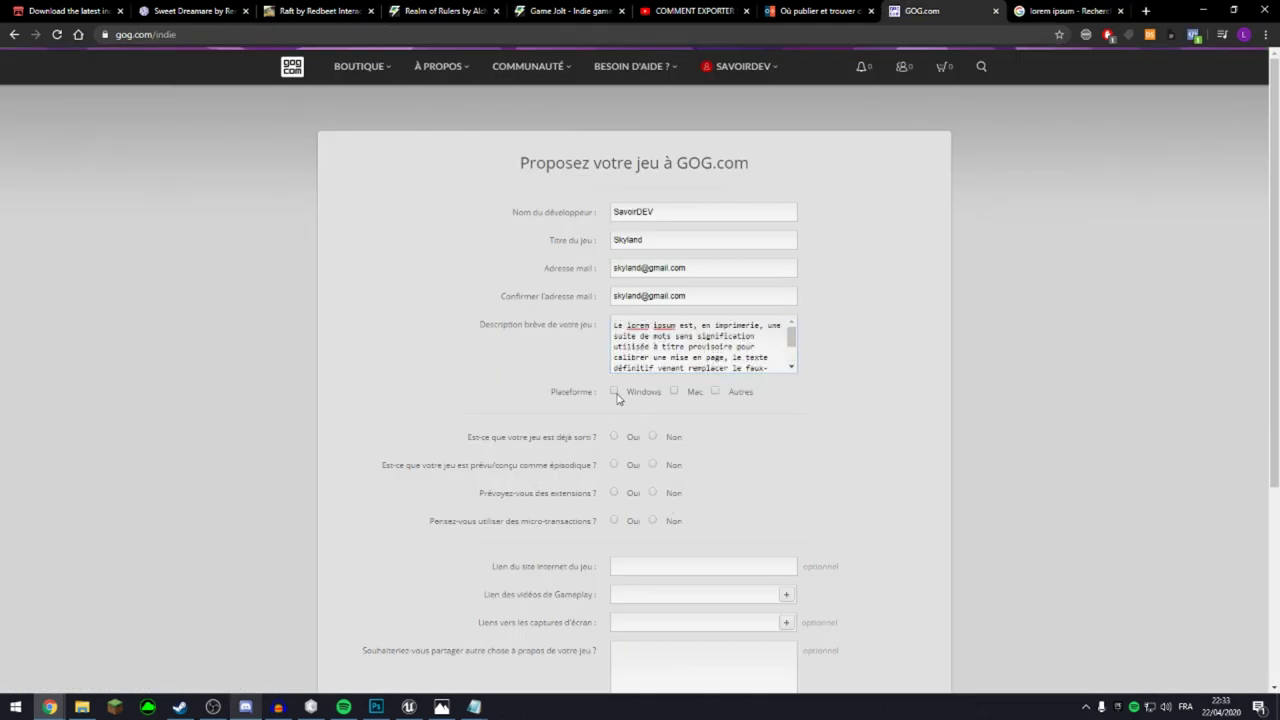
{"action": "left_click", "coordinate": [688, 399]}
{"action": "left_click", "coordinate": [734, 399]}
{"action": "left_click", "coordinate": [675, 394]}
Mark the game as not yet released, expected 03/2021.
{"action": "scroll", "coordinate": [675, 395], "scroll_direction": "down", "scroll_amount": 3}
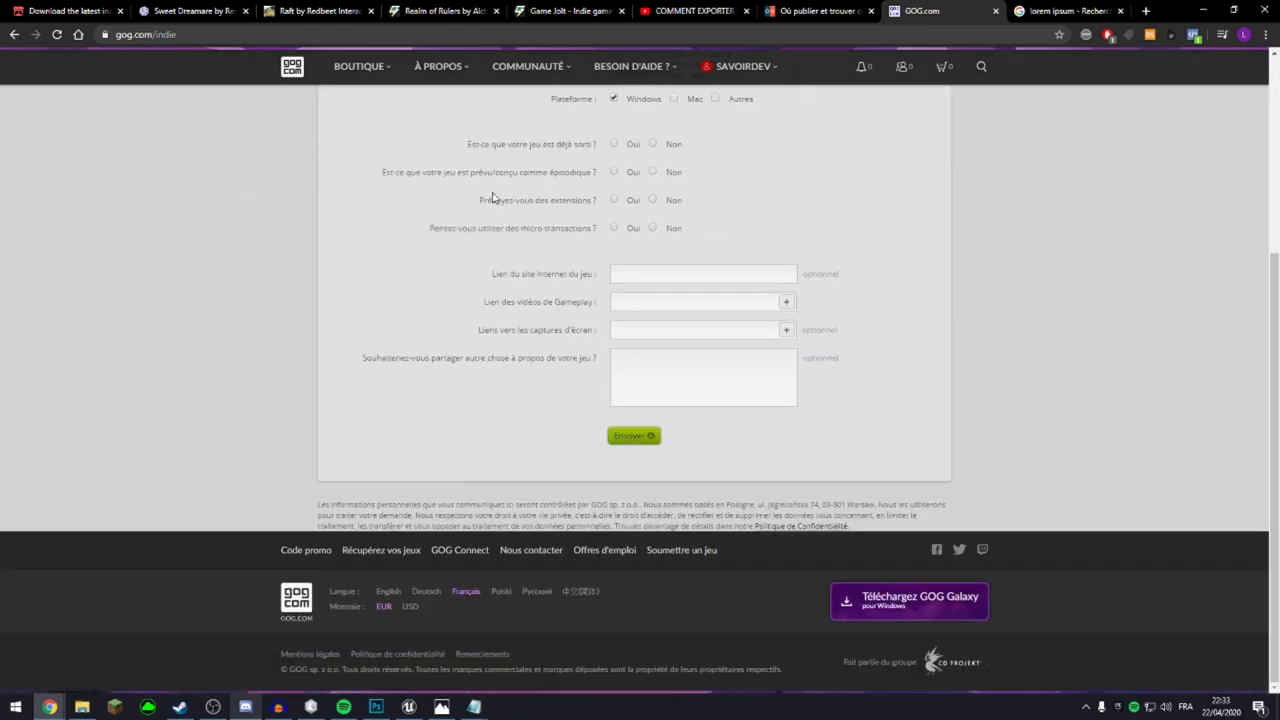
{"action": "left_click", "coordinate": [615, 144]}
{"action": "left_click", "coordinate": [652, 144]}
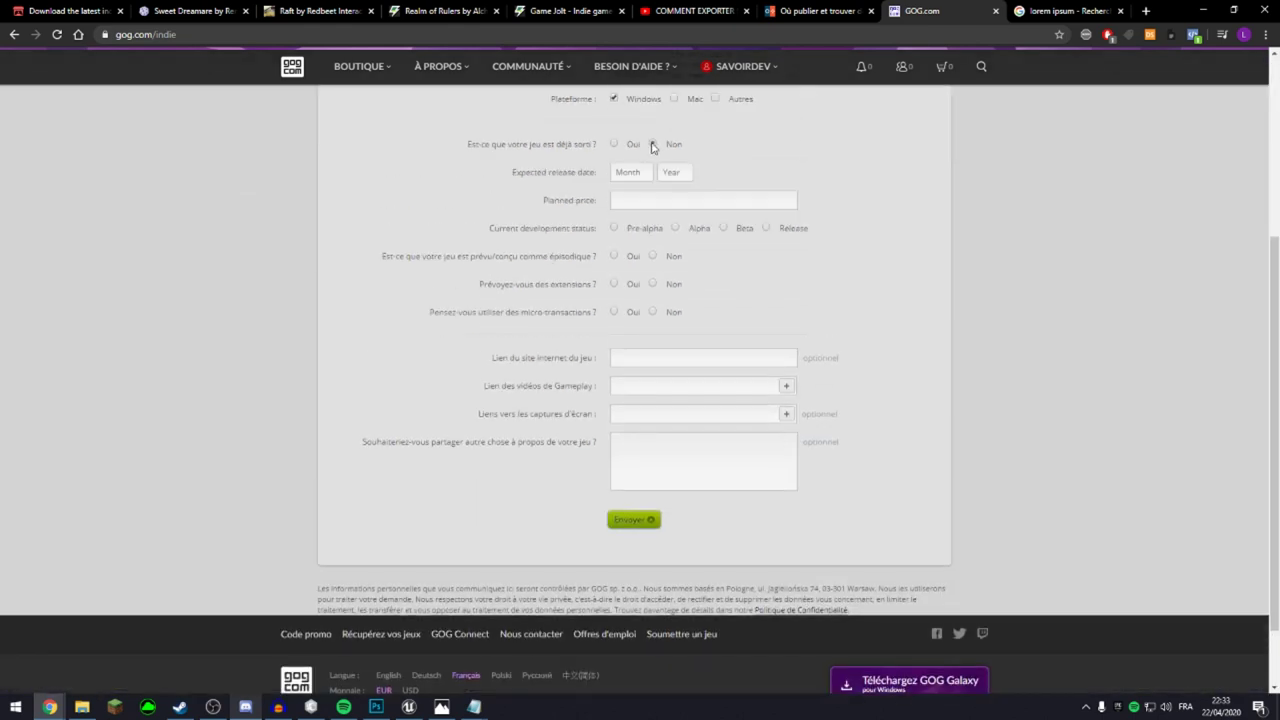
{"action": "left_click", "coordinate": [632, 172]}
{"action": "left_click", "coordinate": [628, 219]}
{"action": "left_click", "coordinate": [674, 172]}
{"action": "left_click", "coordinate": [672, 209]}
Set planned price 20, development status Alpha, and answer Oui to a pre-release sale.
{"action": "left_click_drag", "start_coordinate": [535, 162], "coordinate": [585, 205]}
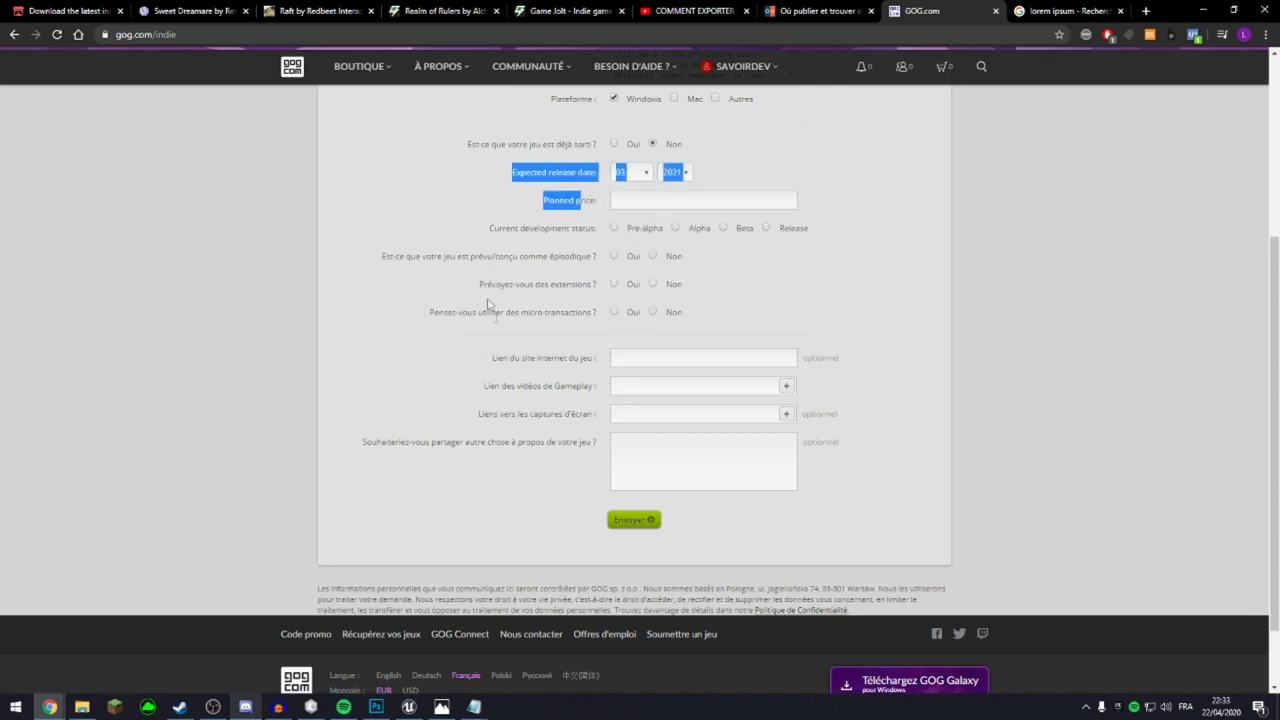
{"action": "left_click", "coordinate": [620, 205]}
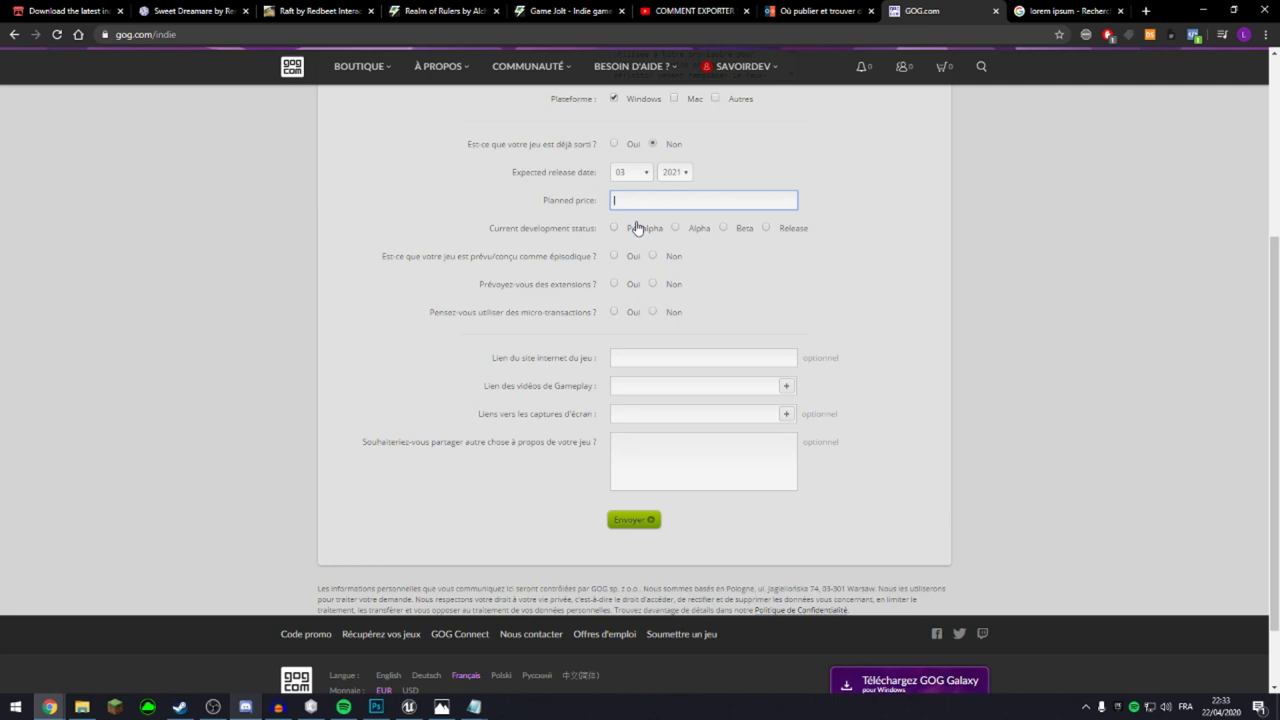
{"action": "type", "text": "20"}
{"action": "left_click", "coordinate": [897, 307]}
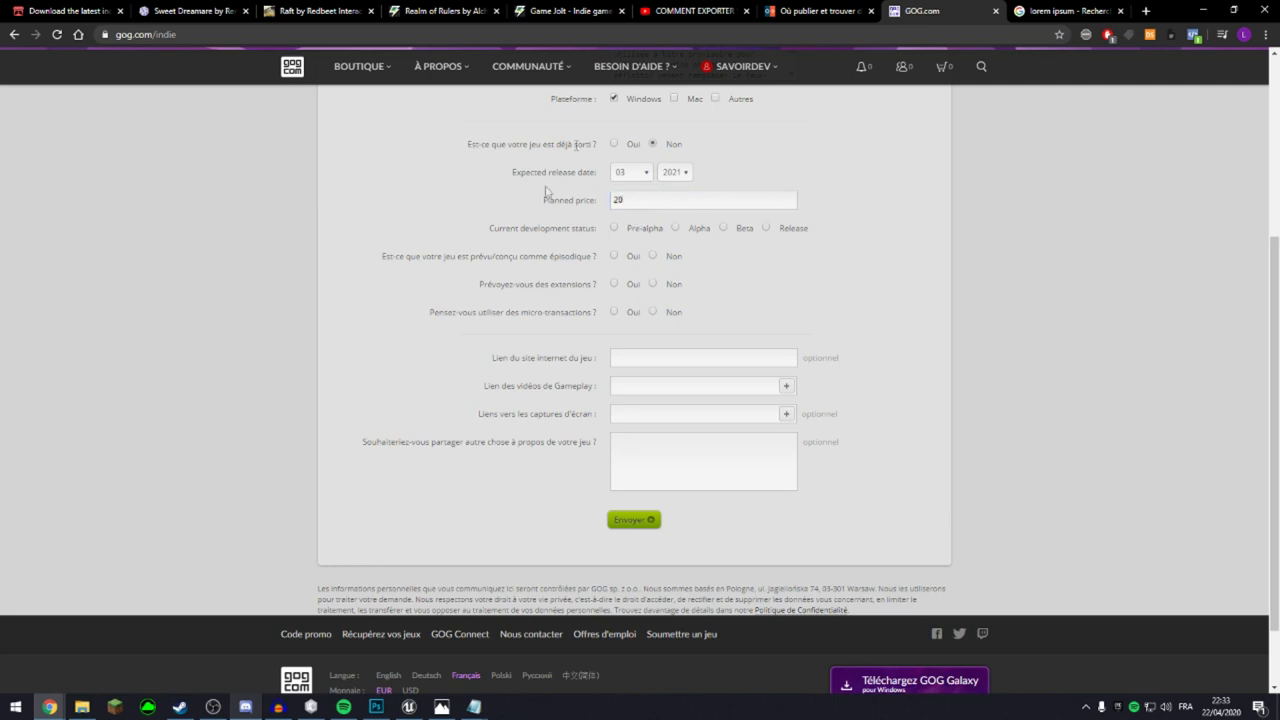
{"action": "left_click", "coordinate": [696, 231]}
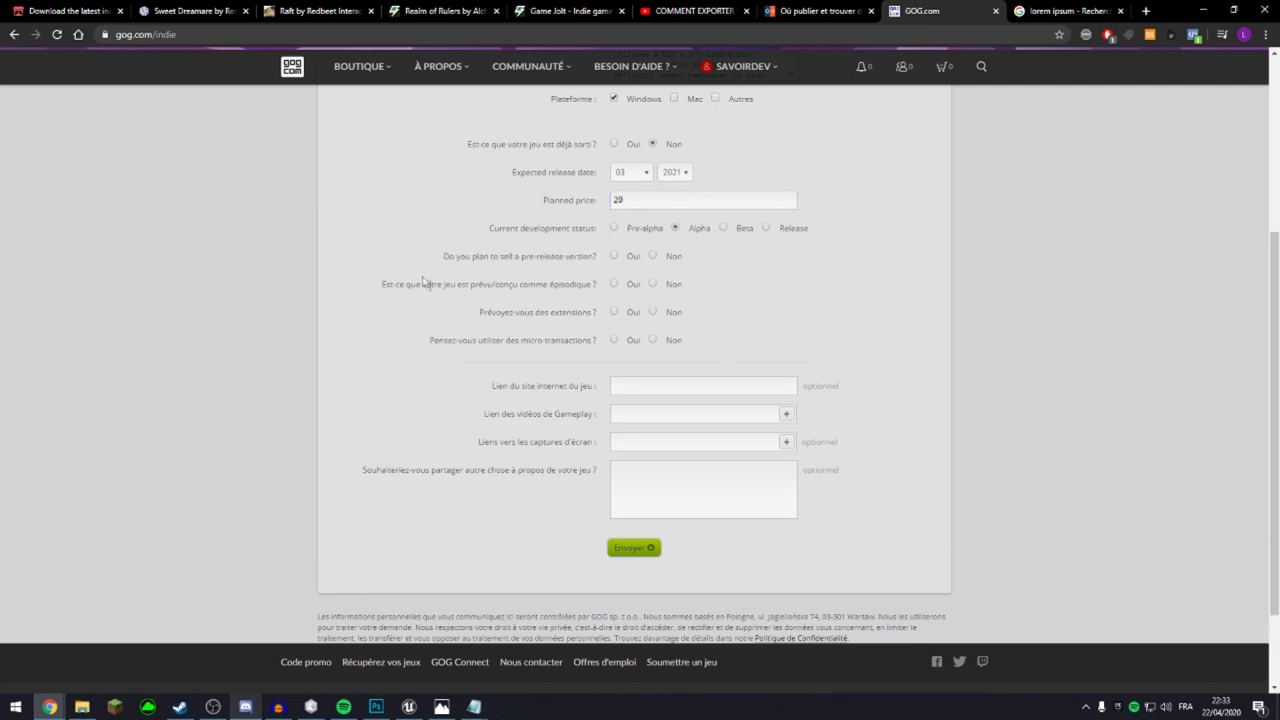
{"action": "left_click", "coordinate": [614, 257]}
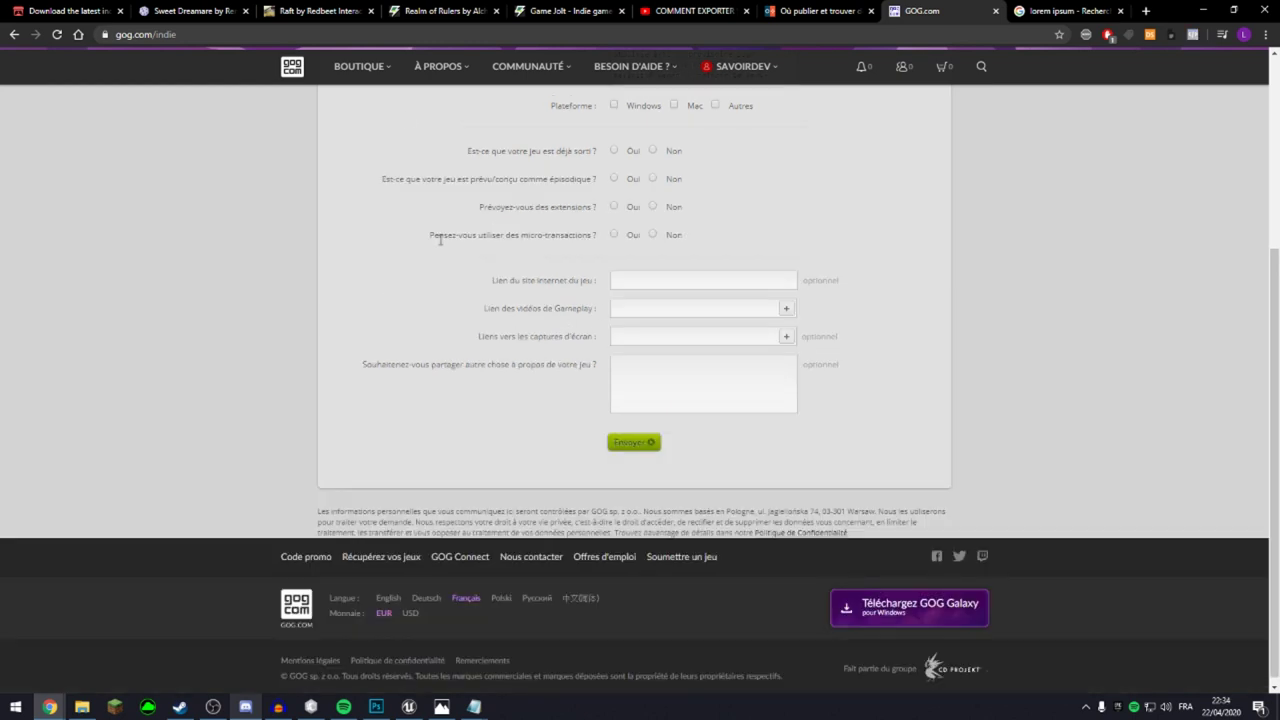
{"action": "left_click_drag", "start_coordinate": [439, 239], "coordinate": [467, 317]}
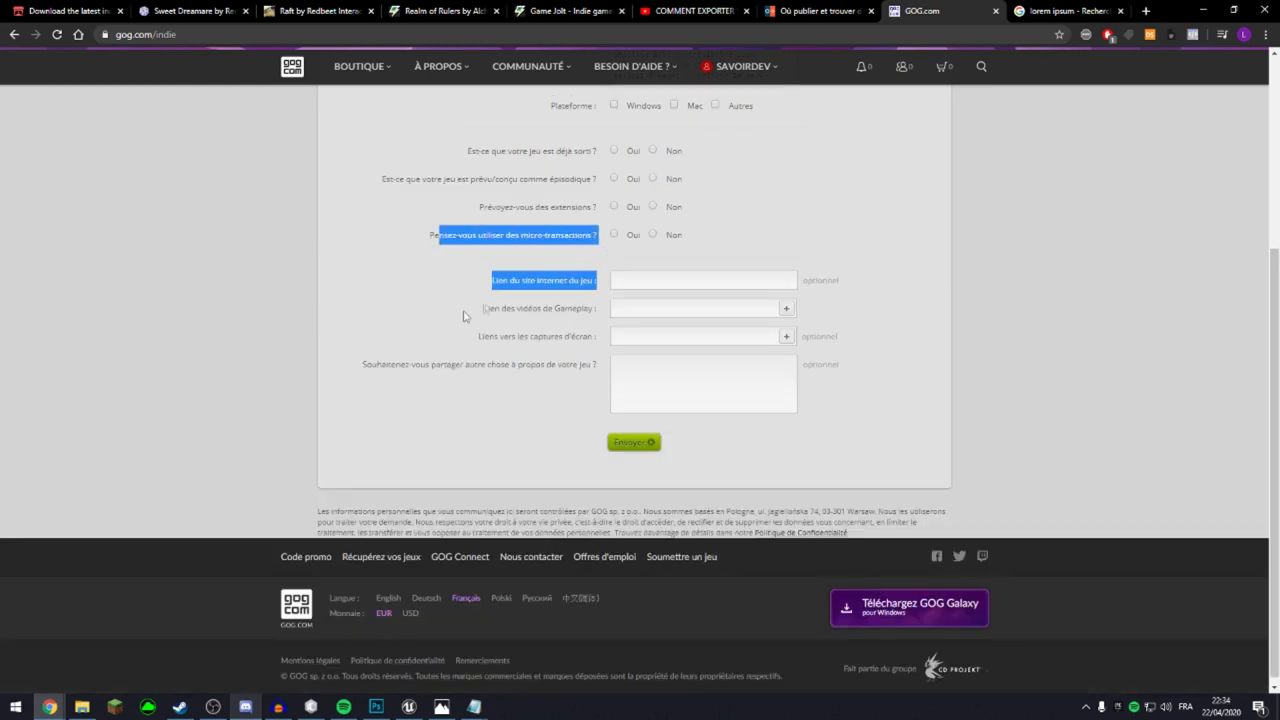
Step through the website, gameplay video, screenshot and comments fields of the GOG form.
{"action": "left_click", "coordinate": [460, 233]}
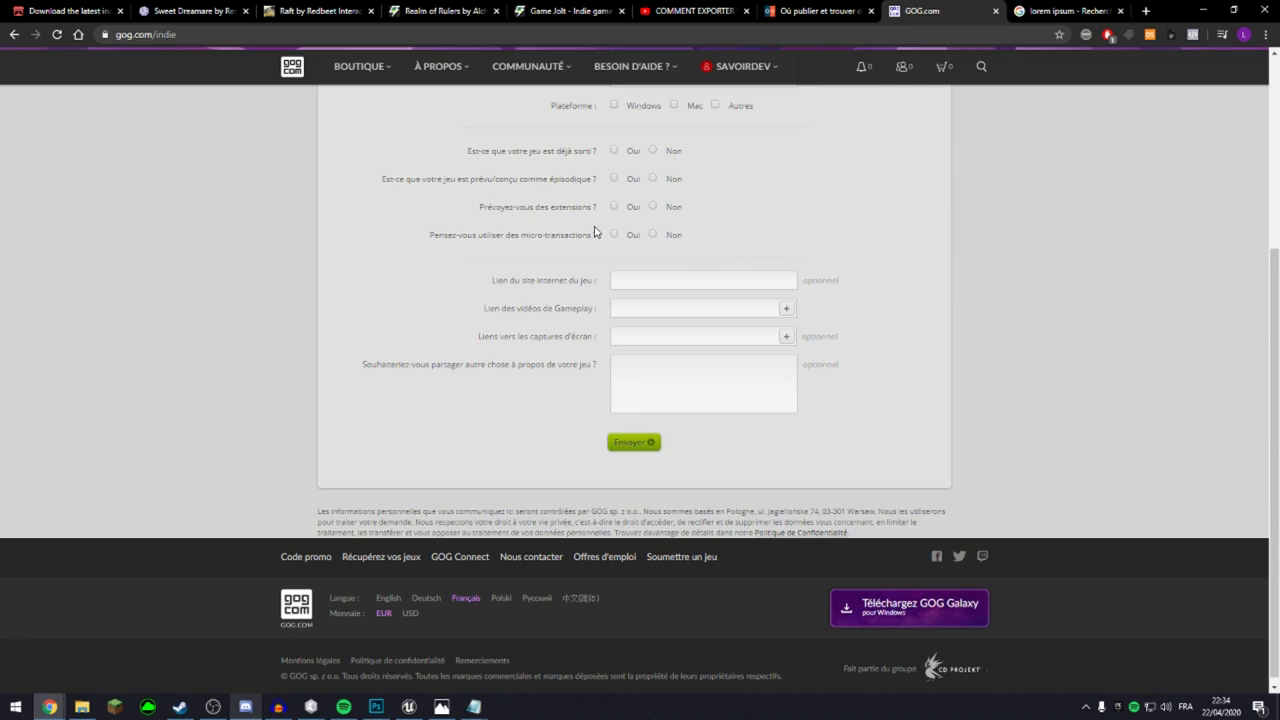
{"action": "left_click", "coordinate": [734, 280]}
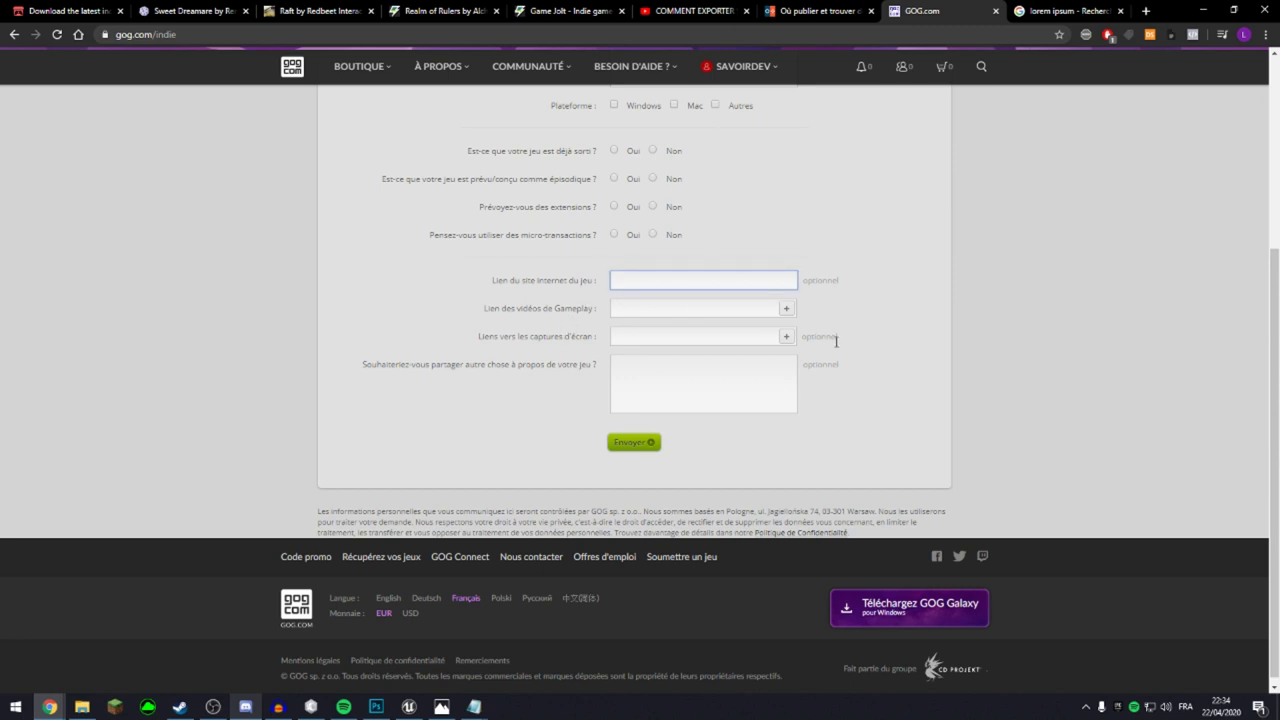
{"action": "left_click", "coordinate": [661, 311]}
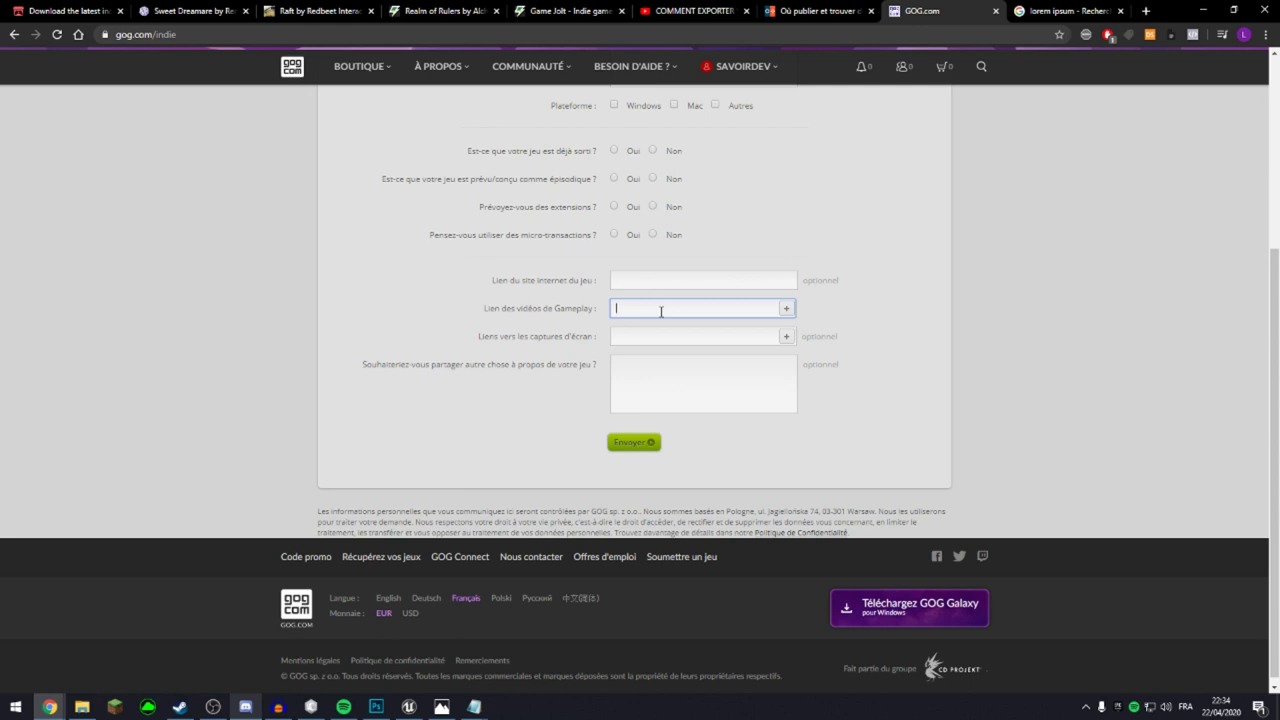
{"action": "left_click", "coordinate": [656, 330]}
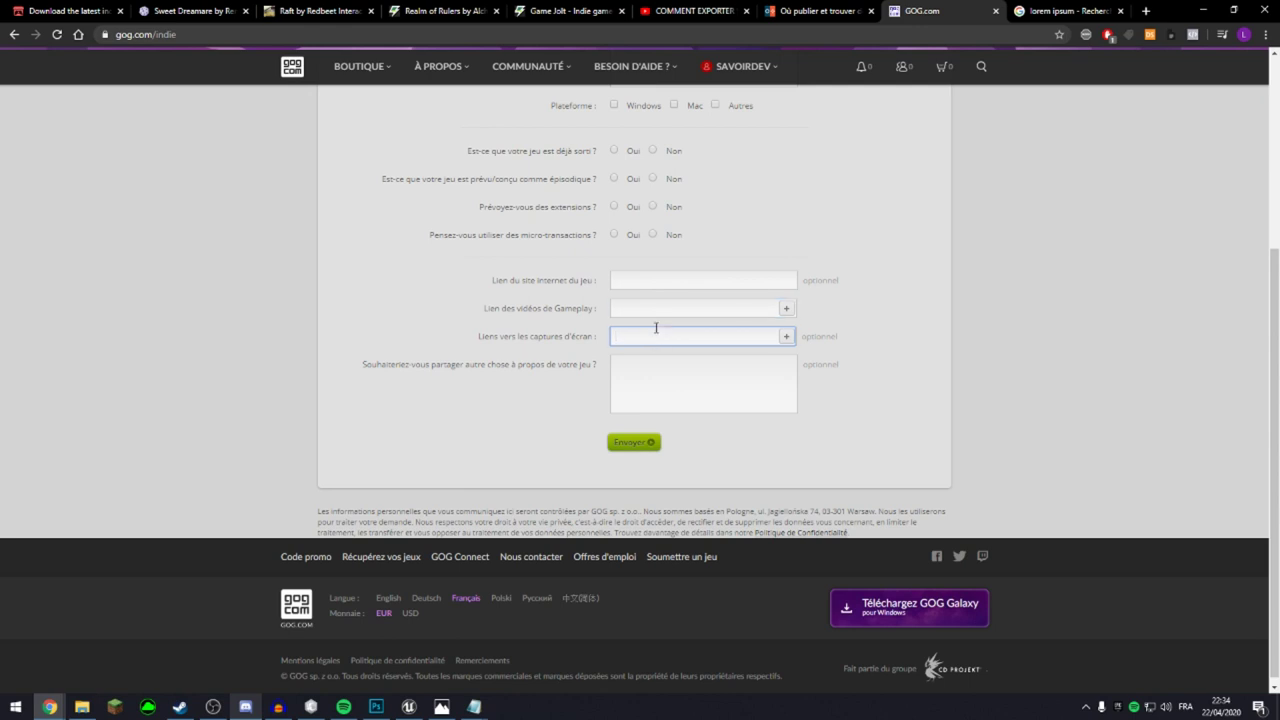
{"action": "left_click", "coordinate": [661, 362]}
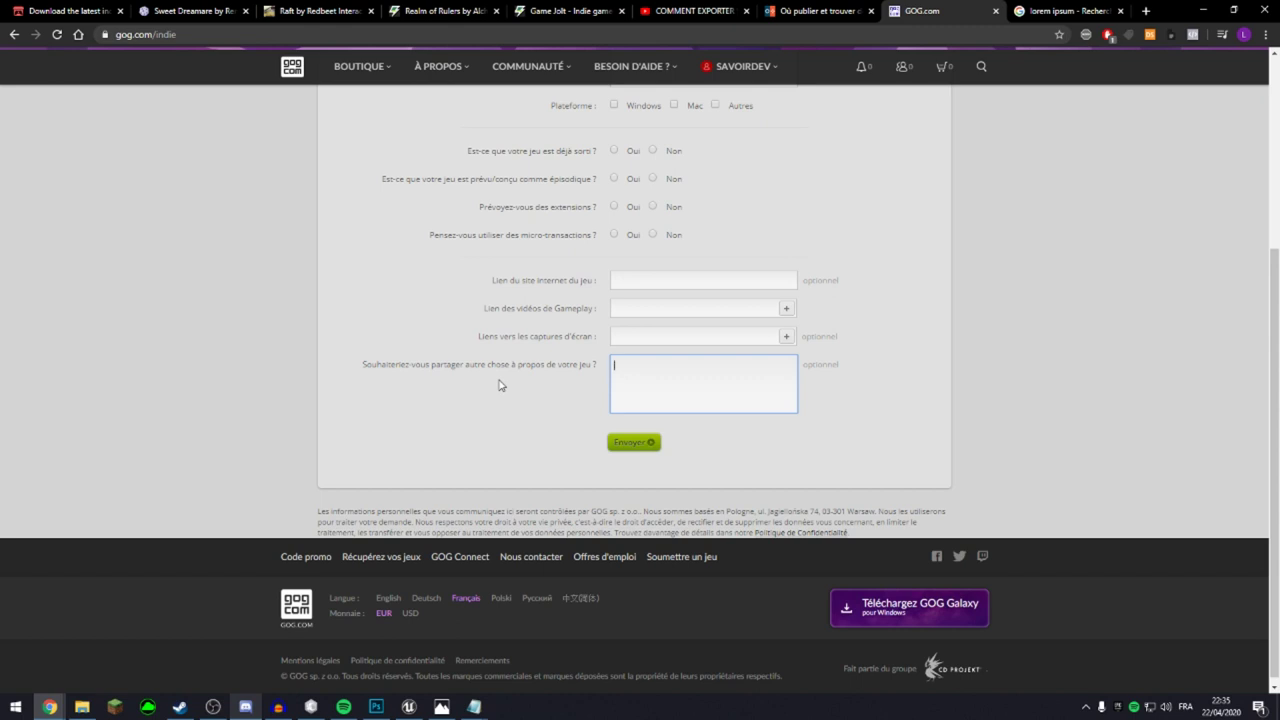
Scroll the form down to the Envoyer button and switch to the itch.io tab.
{"action": "scroll", "coordinate": [500, 385], "scroll_direction": "up", "scroll_amount": 3}
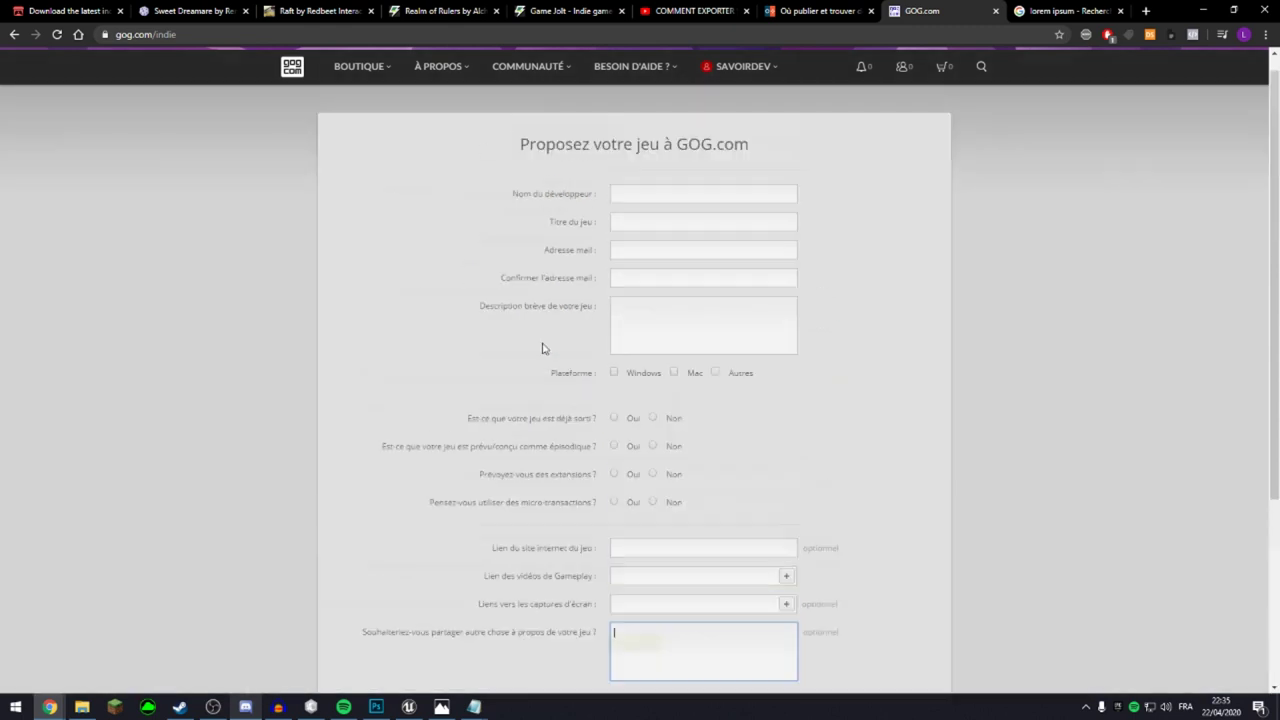
{"action": "scroll", "coordinate": [749, 414], "scroll_direction": "down", "scroll_amount": 3}
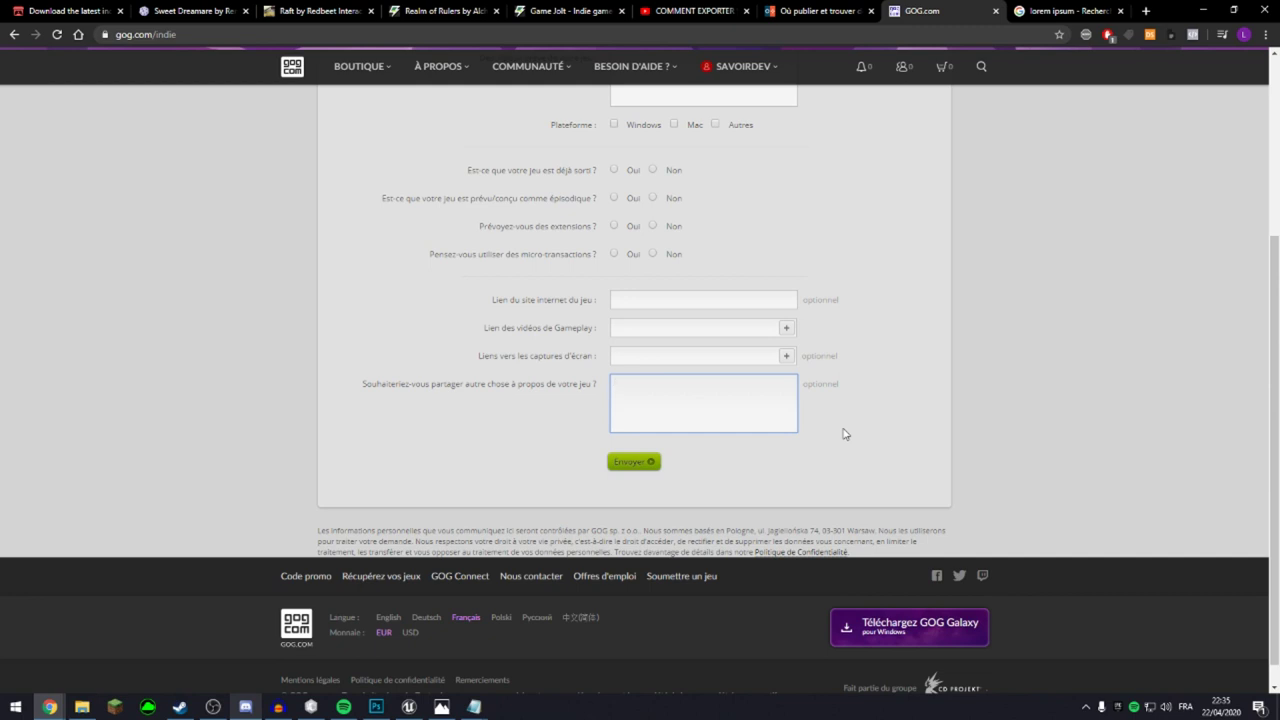
{"action": "scroll", "coordinate": [843, 434], "scroll_direction": "up", "scroll_amount": 3}
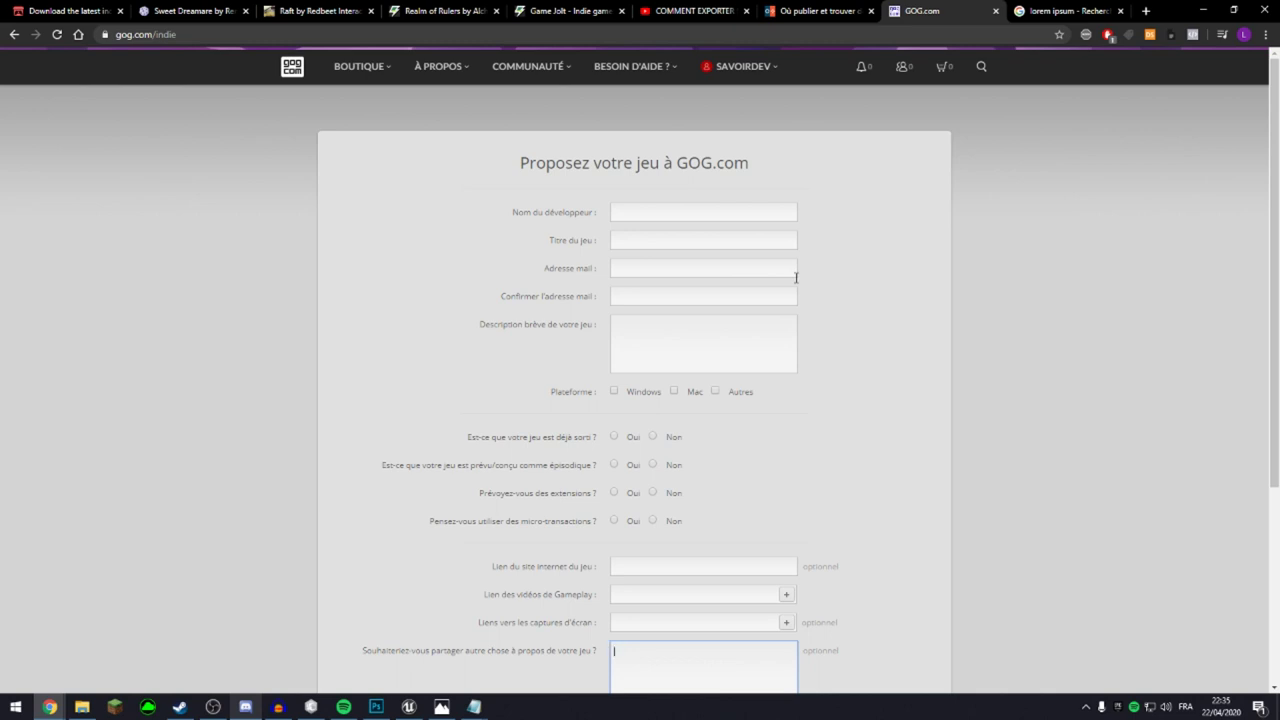
{"action": "scroll", "coordinate": [971, 140], "scroll_direction": "down", "scroll_amount": 1}
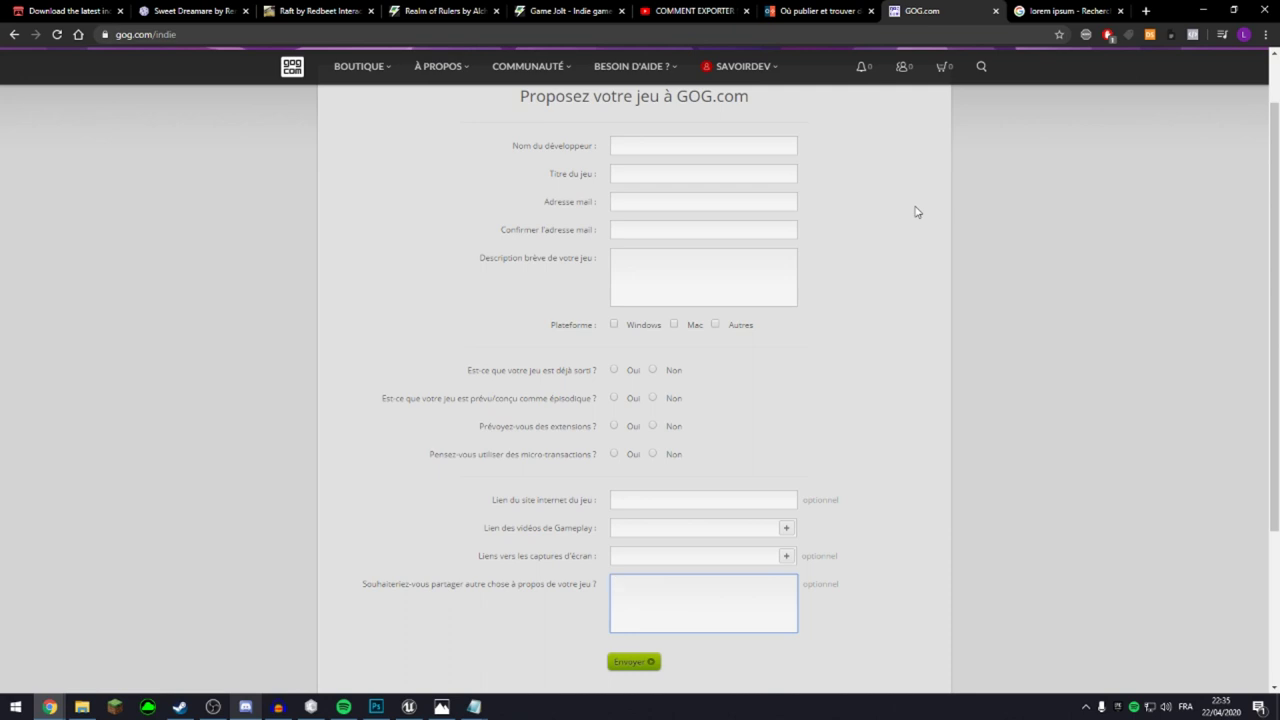
{"action": "scroll", "coordinate": [918, 212], "scroll_direction": "down", "scroll_amount": 2}
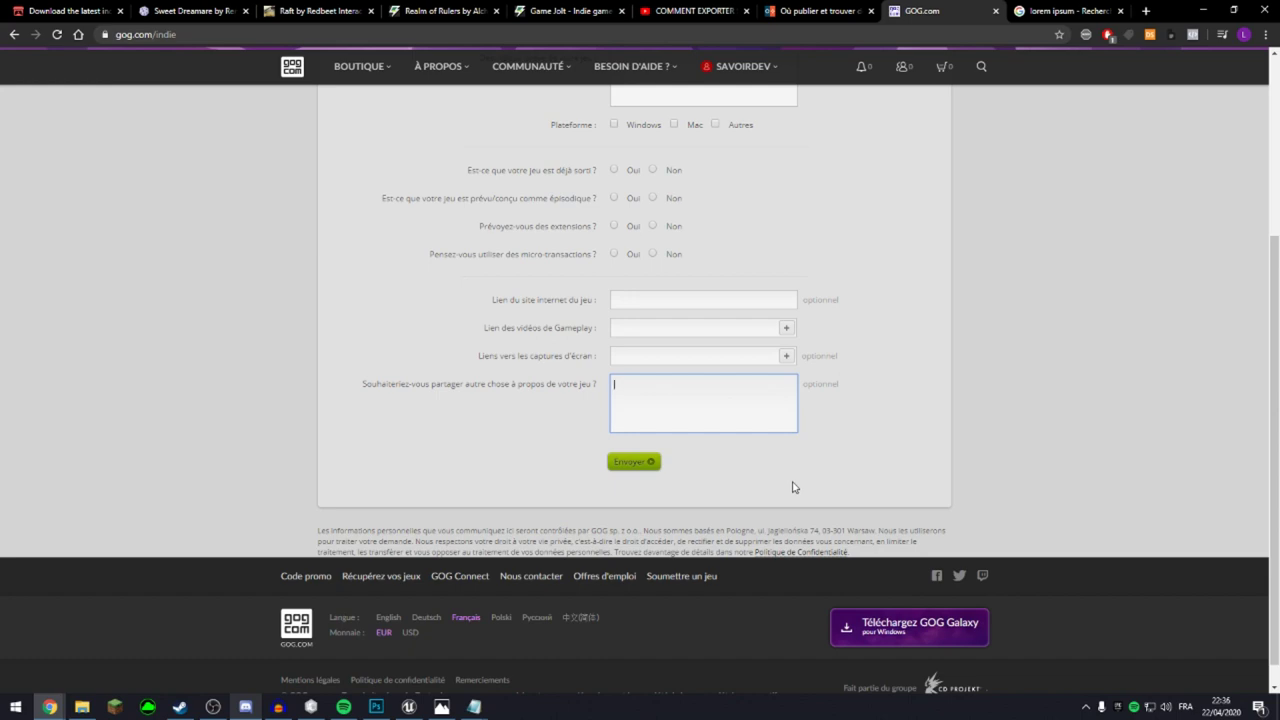
{"action": "key", "text": "ctrl+1"}
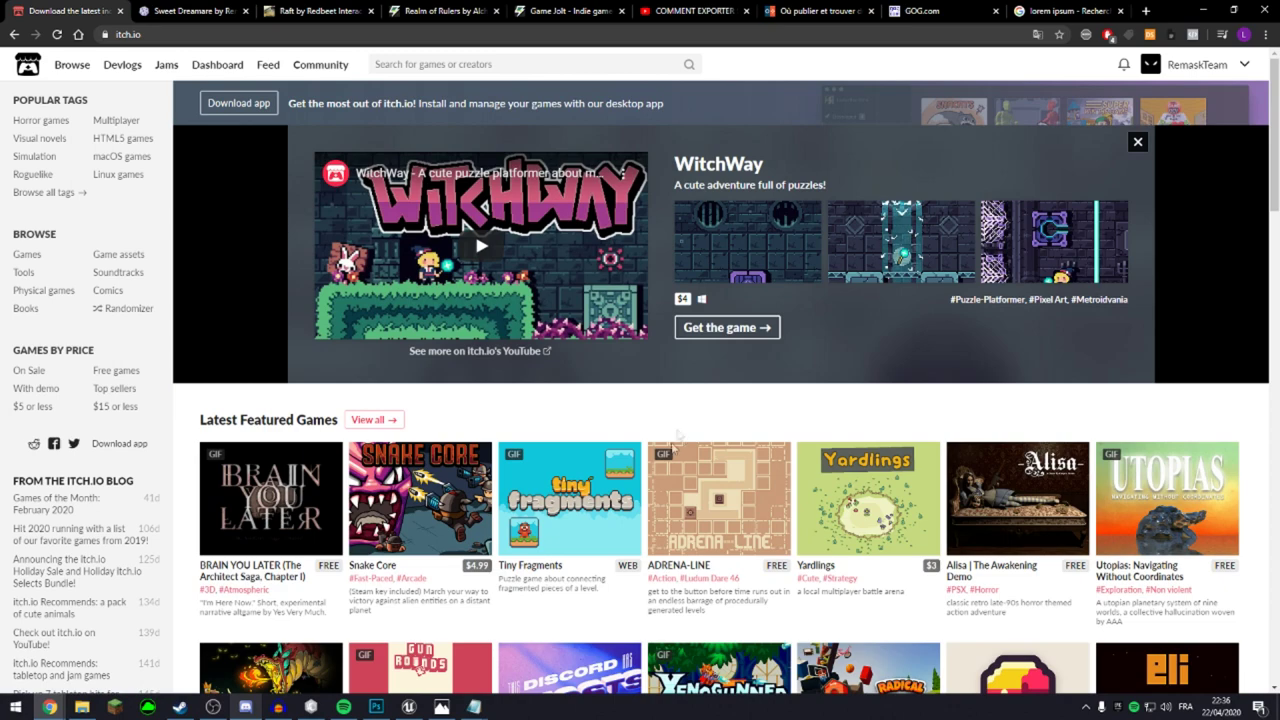
Open the itch.io Creator Dashboard showing the Pc-Party and Sweet Dreamare projects.
{"action": "scroll", "coordinate": [676, 434], "scroll_direction": "down", "scroll_amount": 3}
{"action": "scroll", "coordinate": [522, 313], "scroll_direction": "up", "scroll_amount": 3}
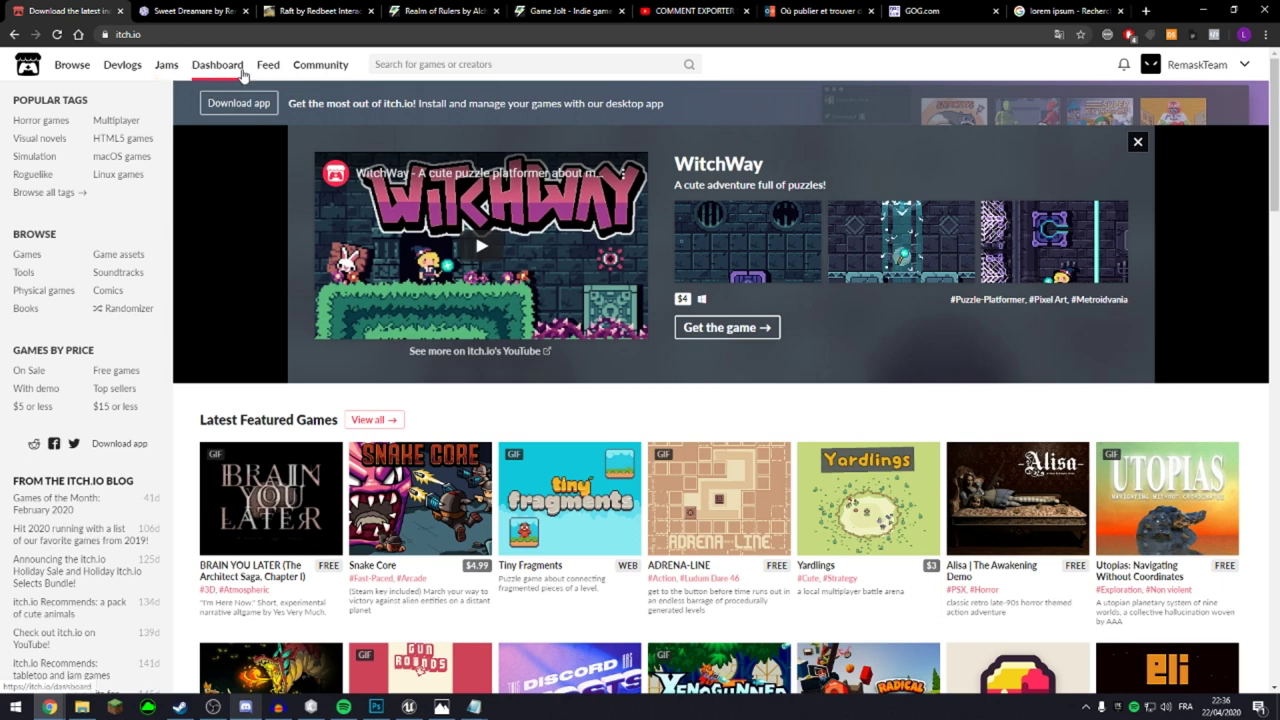
{"action": "left_click", "coordinate": [217, 64]}
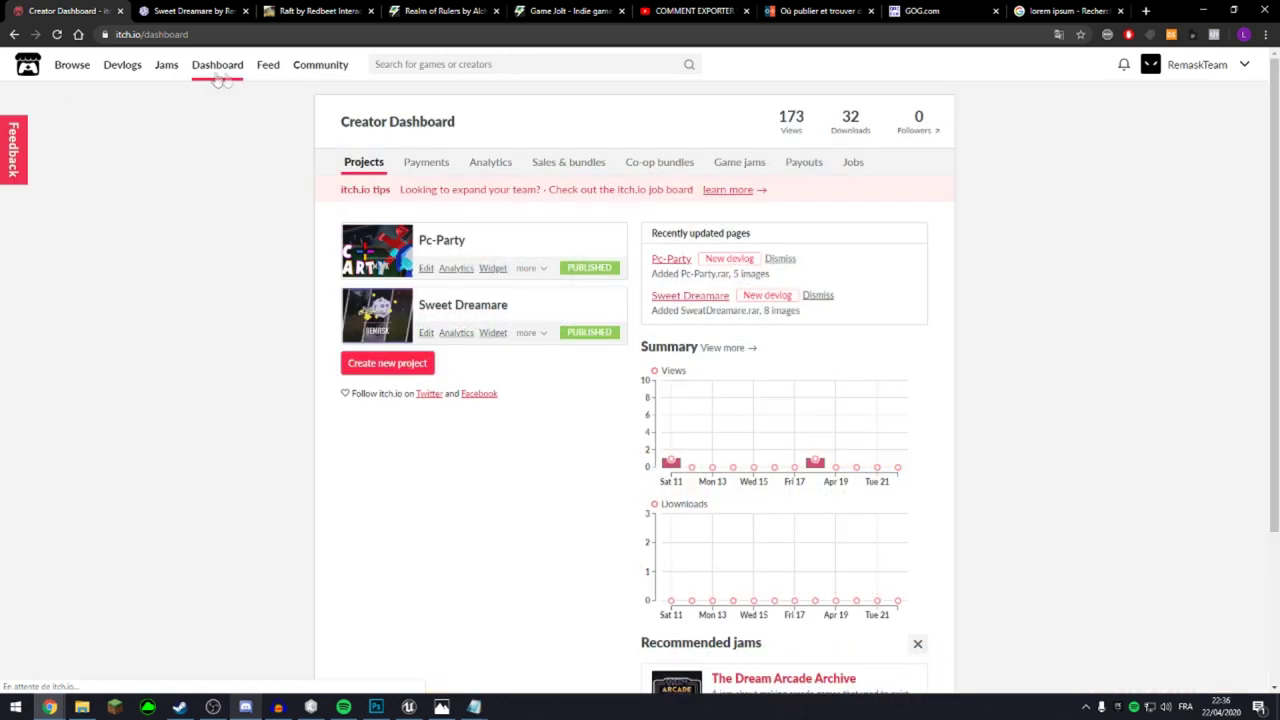
Show the itch.io Devlogs page of recent community posts.
{"action": "left_click", "coordinate": [112, 64]}
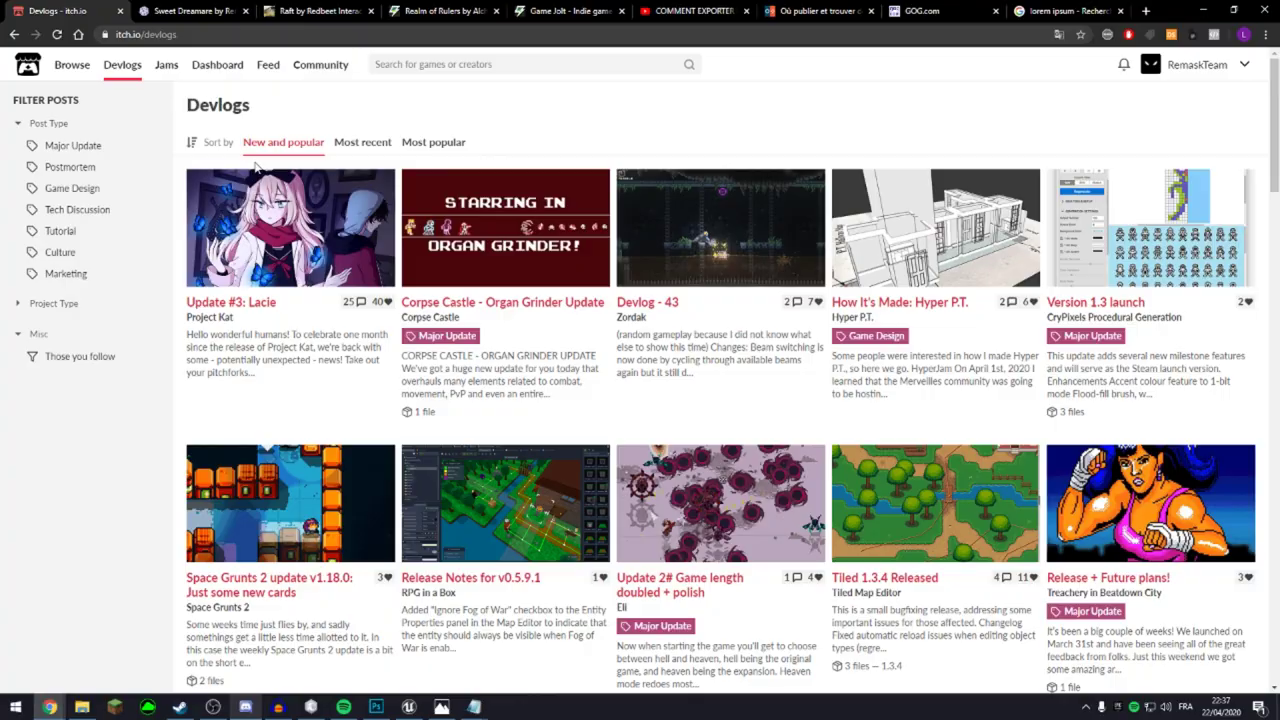
Skim the posts on the Devlogs page.
{"action": "scroll", "coordinate": [331, 200], "scroll_direction": "down", "scroll_amount": 4}
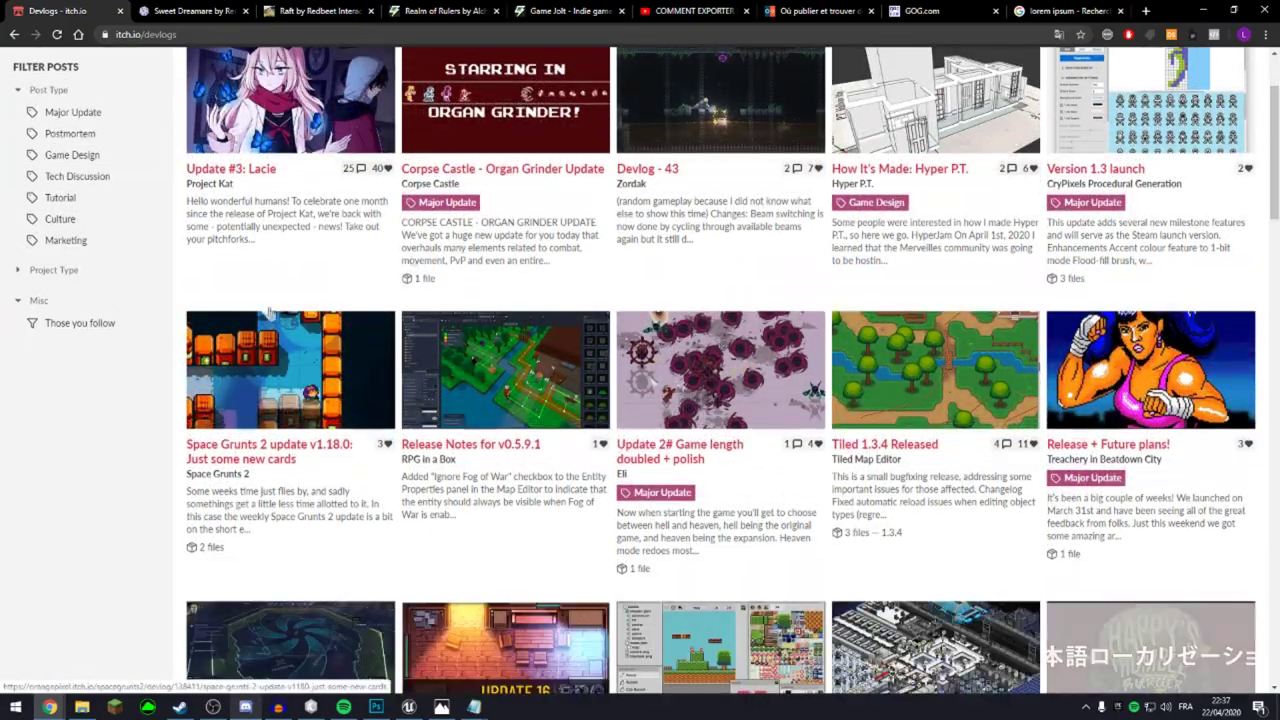
{"action": "scroll", "coordinate": [963, 346], "scroll_direction": "down", "scroll_amount": 10}
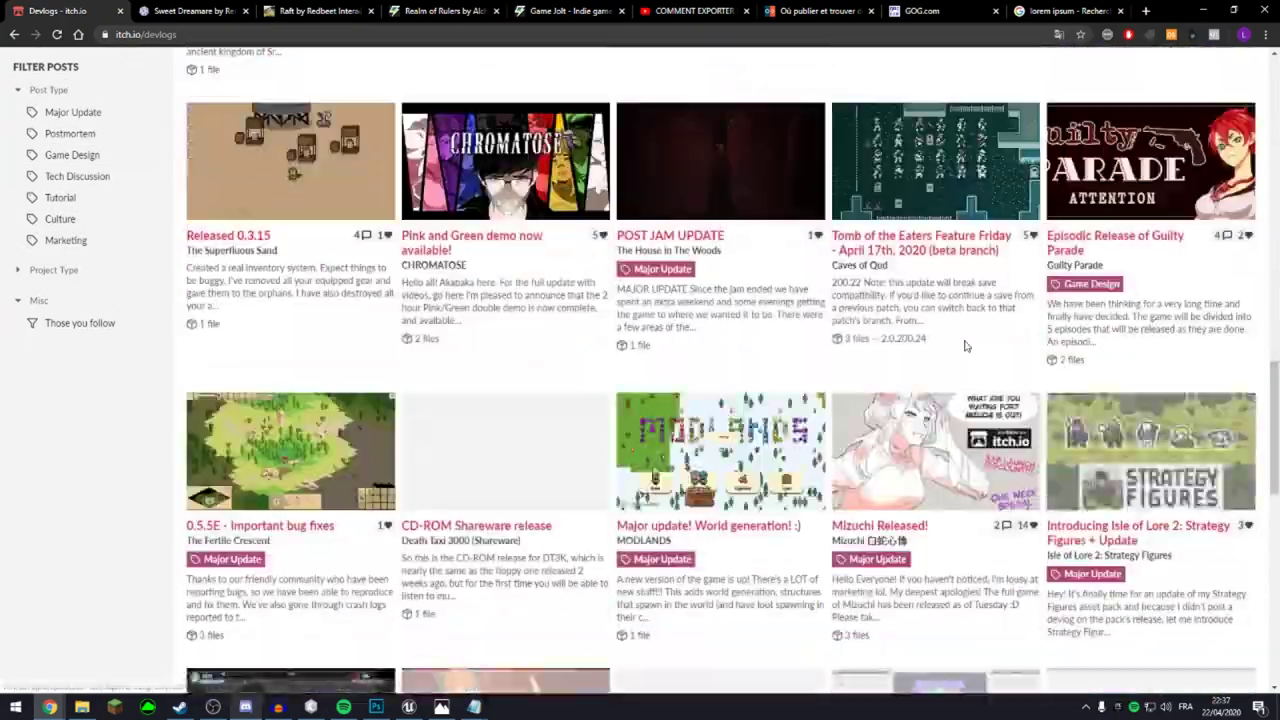
{"action": "scroll", "coordinate": [963, 346], "scroll_direction": "up", "scroll_amount": 5}
{"action": "scroll", "coordinate": [569, 312], "scroll_direction": "up", "scroll_amount": 5}
Go back to the Top Games page sorted by Popular, skim it, then switch to Sweet Dreamare.
{"action": "key", "text": "alt+Left"}
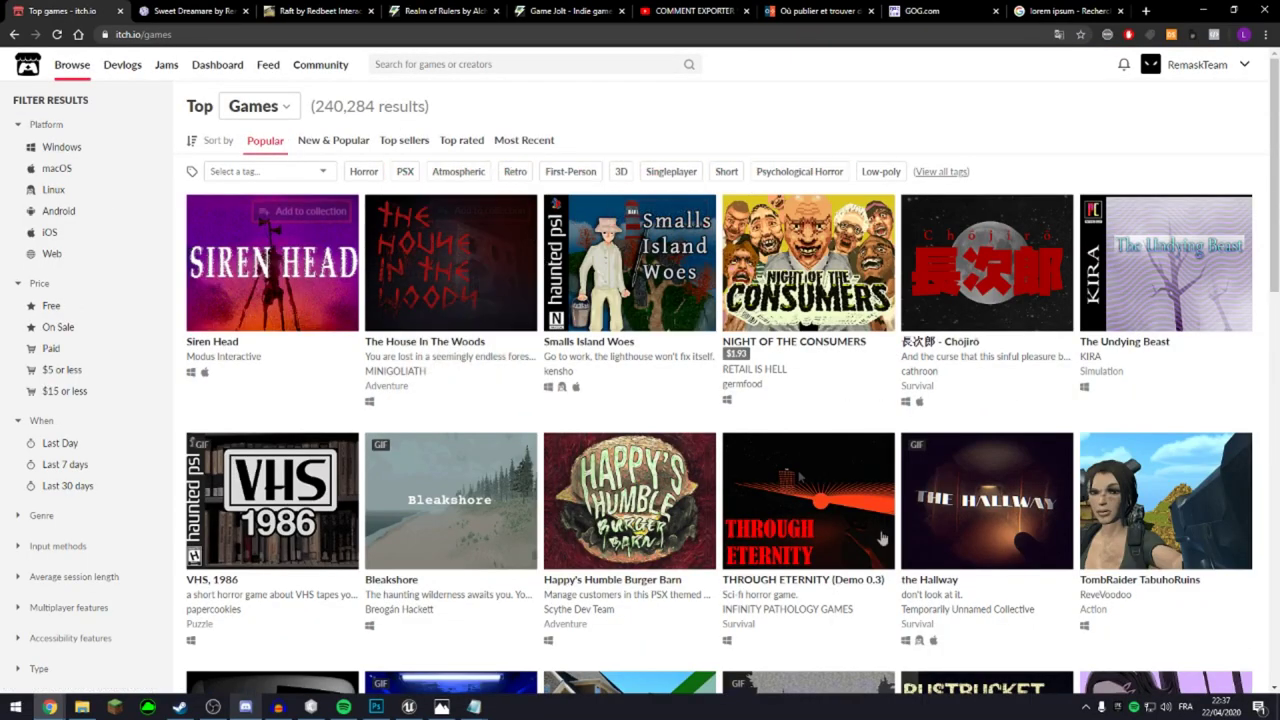
{"action": "scroll", "coordinate": [757, 437], "scroll_direction": "down", "scroll_amount": 4}
{"action": "scroll", "coordinate": [630, 370], "scroll_direction": "up", "scroll_amount": 3}
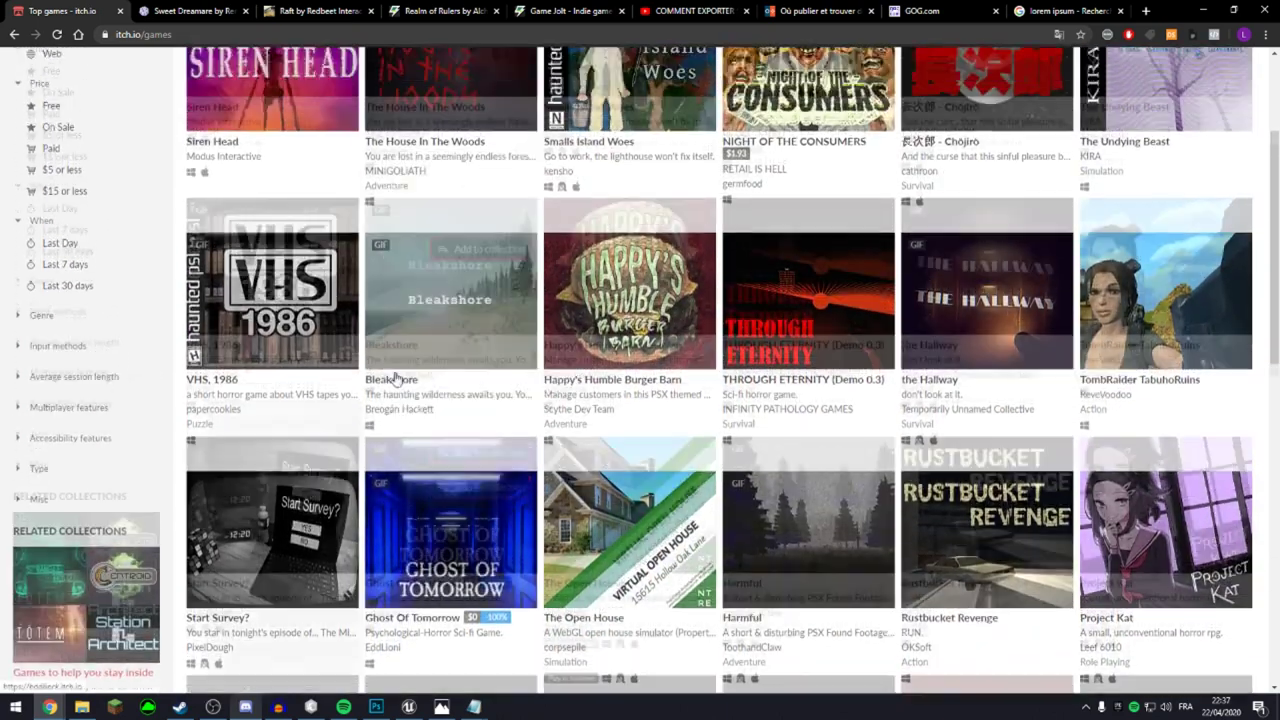
{"action": "scroll", "coordinate": [603, 165], "scroll_direction": "up", "scroll_amount": 2}
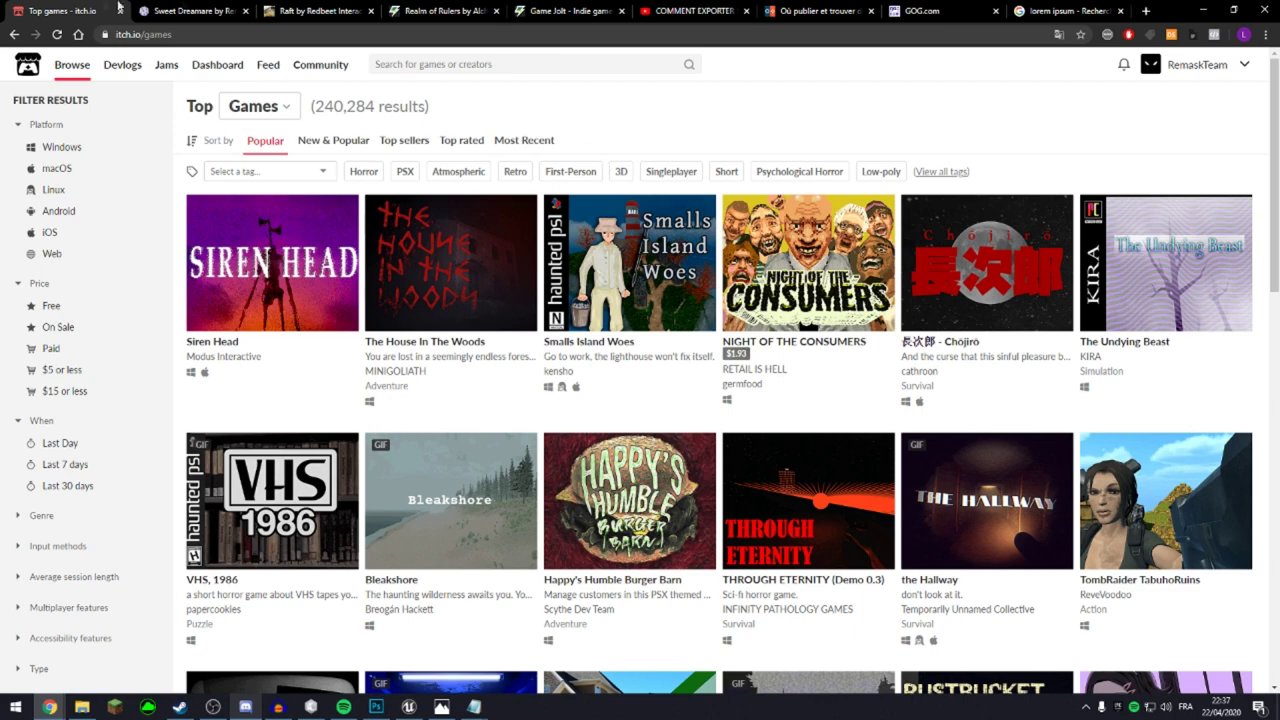
{"action": "left_click", "coordinate": [190, 11]}
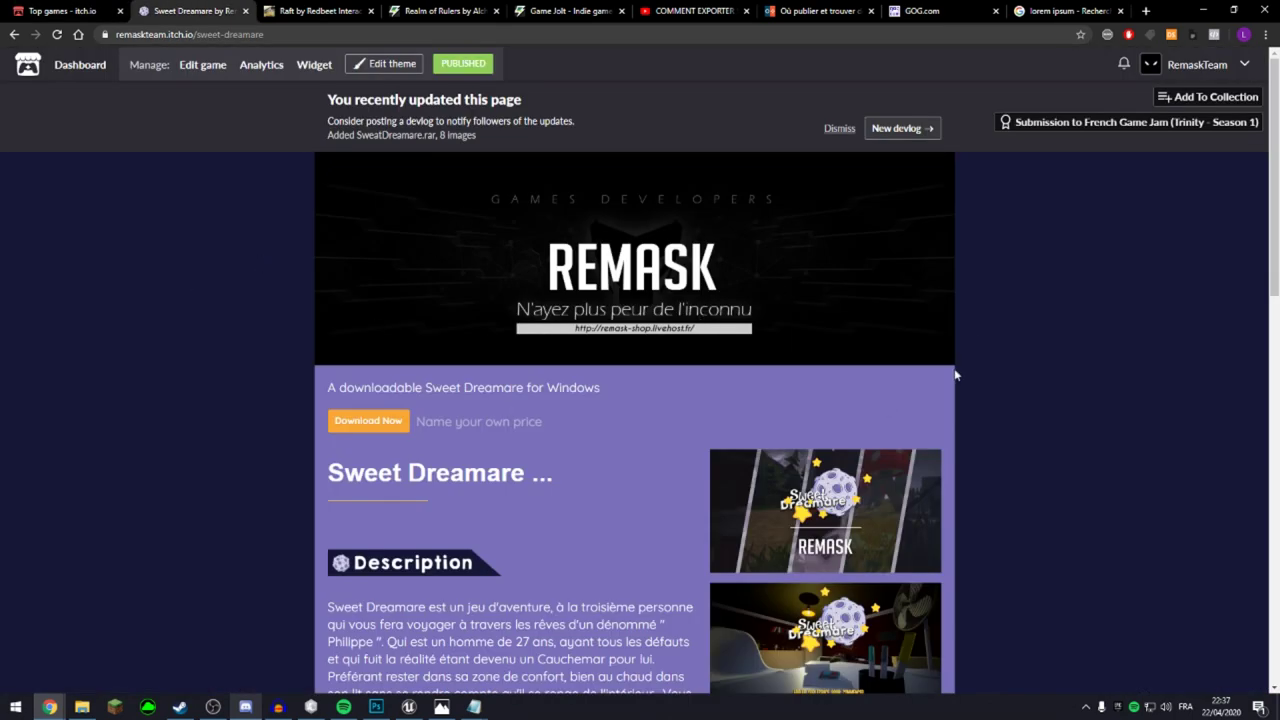
Scroll through the Sweet Dreamare description, screenshots and download section.
{"action": "scroll", "coordinate": [957, 369], "scroll_direction": "down", "scroll_amount": 3}
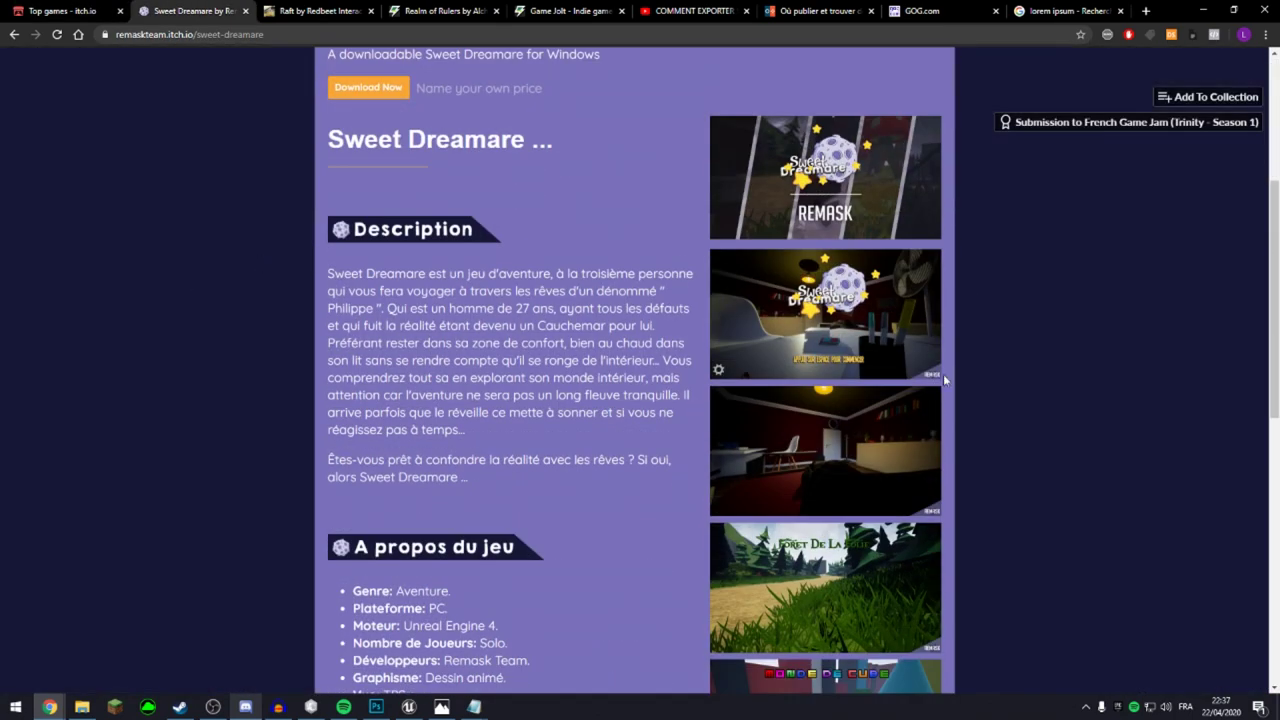
{"action": "scroll", "coordinate": [806, 473], "scroll_direction": "down", "scroll_amount": 4}
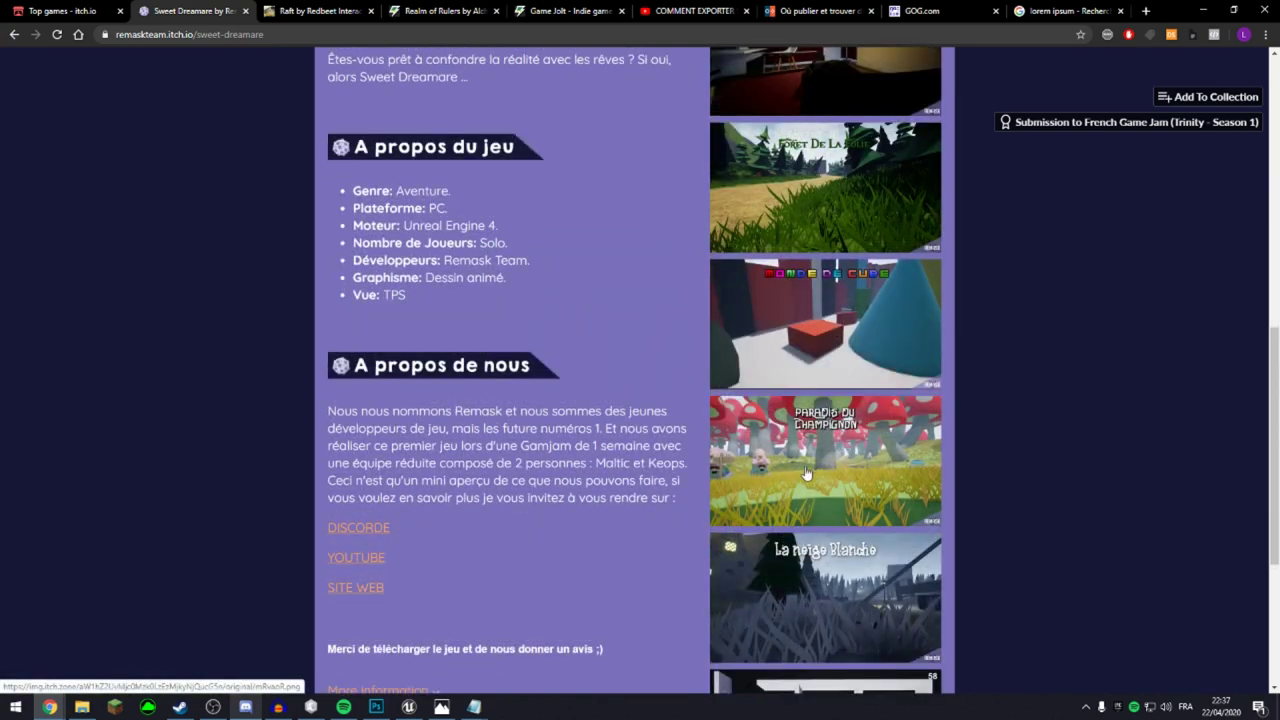
{"action": "scroll", "coordinate": [806, 473], "scroll_direction": "down", "scroll_amount": 2}
{"action": "scroll", "coordinate": [650, 525], "scroll_direction": "up", "scroll_amount": 2}
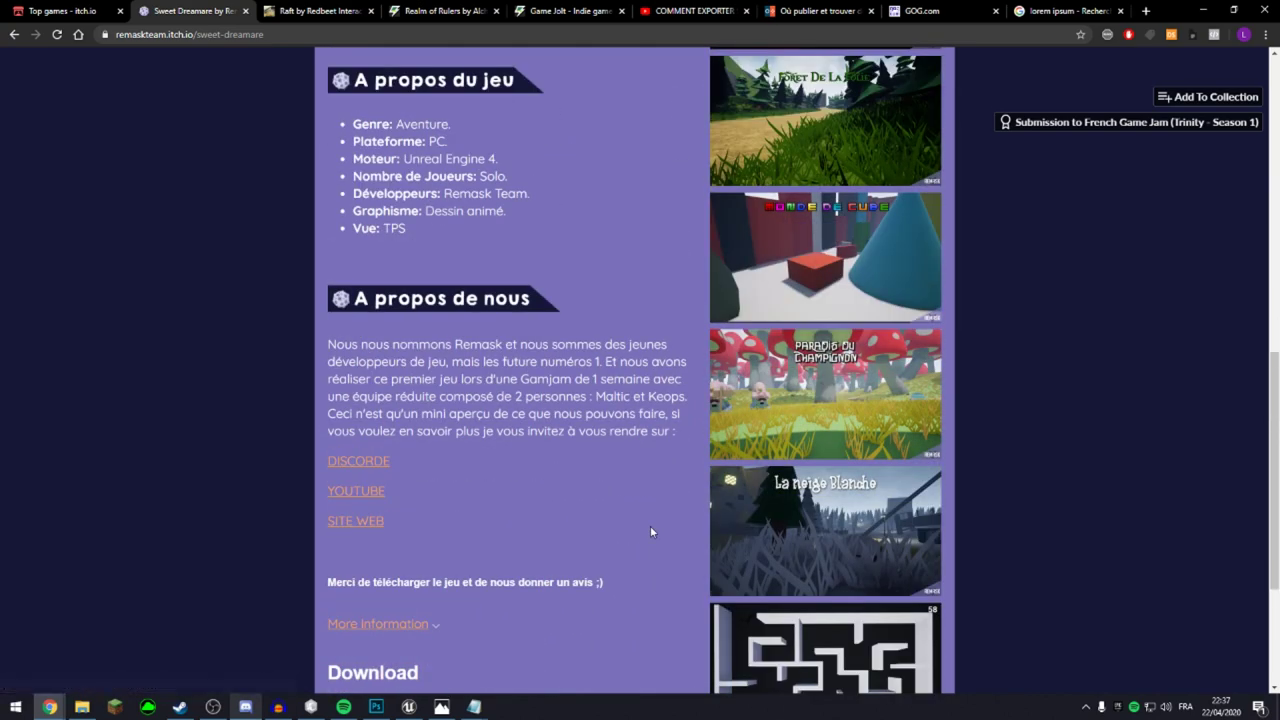
{"action": "scroll", "coordinate": [650, 531], "scroll_direction": "up", "scroll_amount": 4}
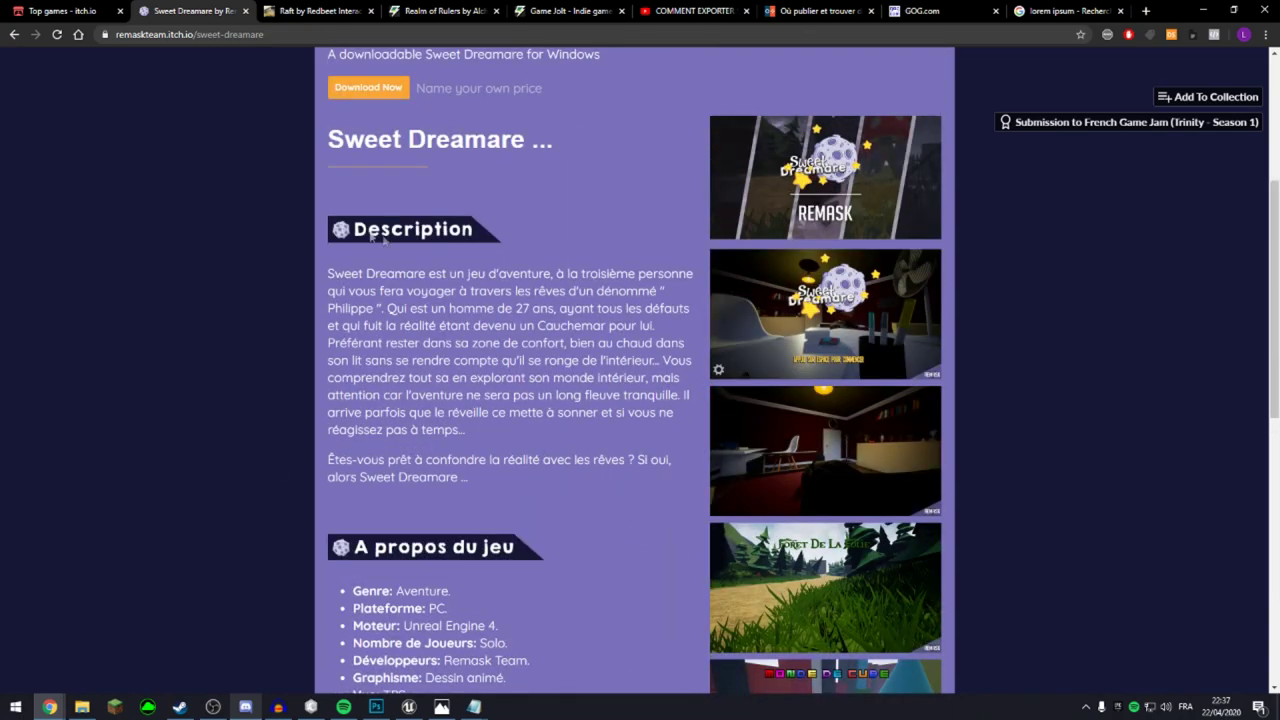
{"action": "scroll", "coordinate": [564, 516], "scroll_direction": "down", "scroll_amount": 4}
{"action": "scroll", "coordinate": [520, 571], "scroll_direction": "down", "scroll_amount": 3}
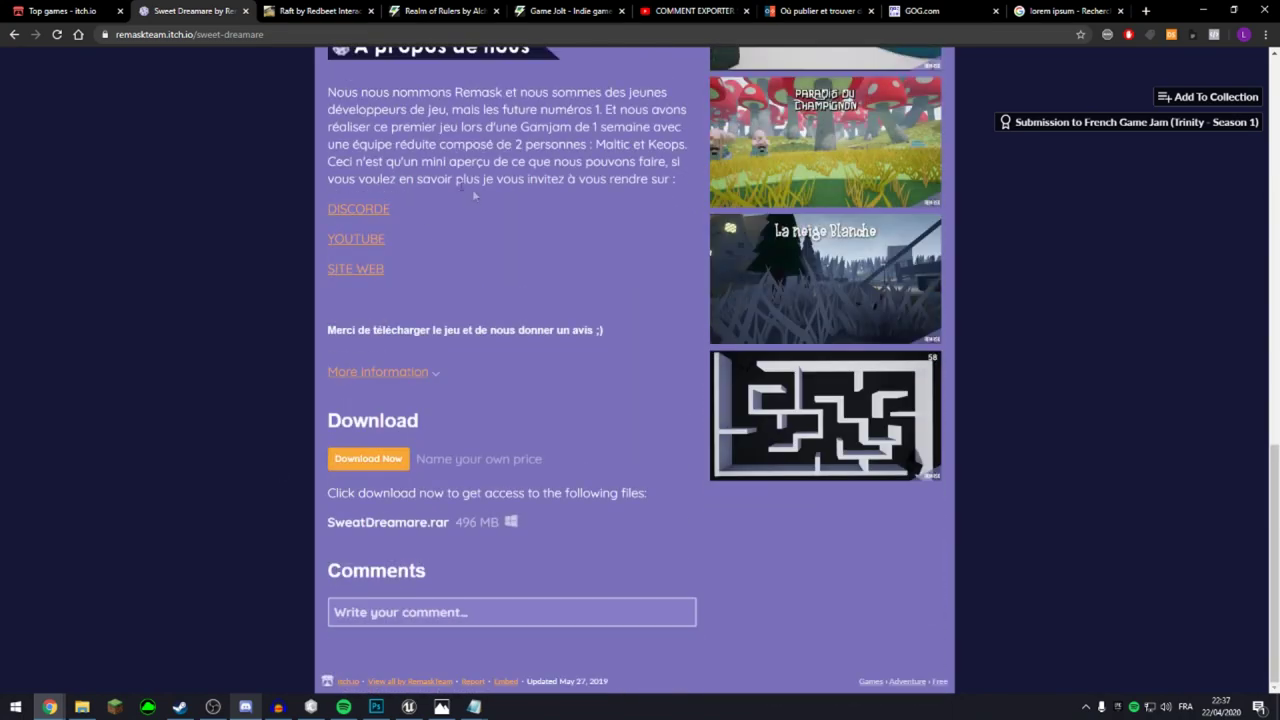
{"action": "scroll", "coordinate": [630, 416], "scroll_direction": "up", "scroll_amount": 10}
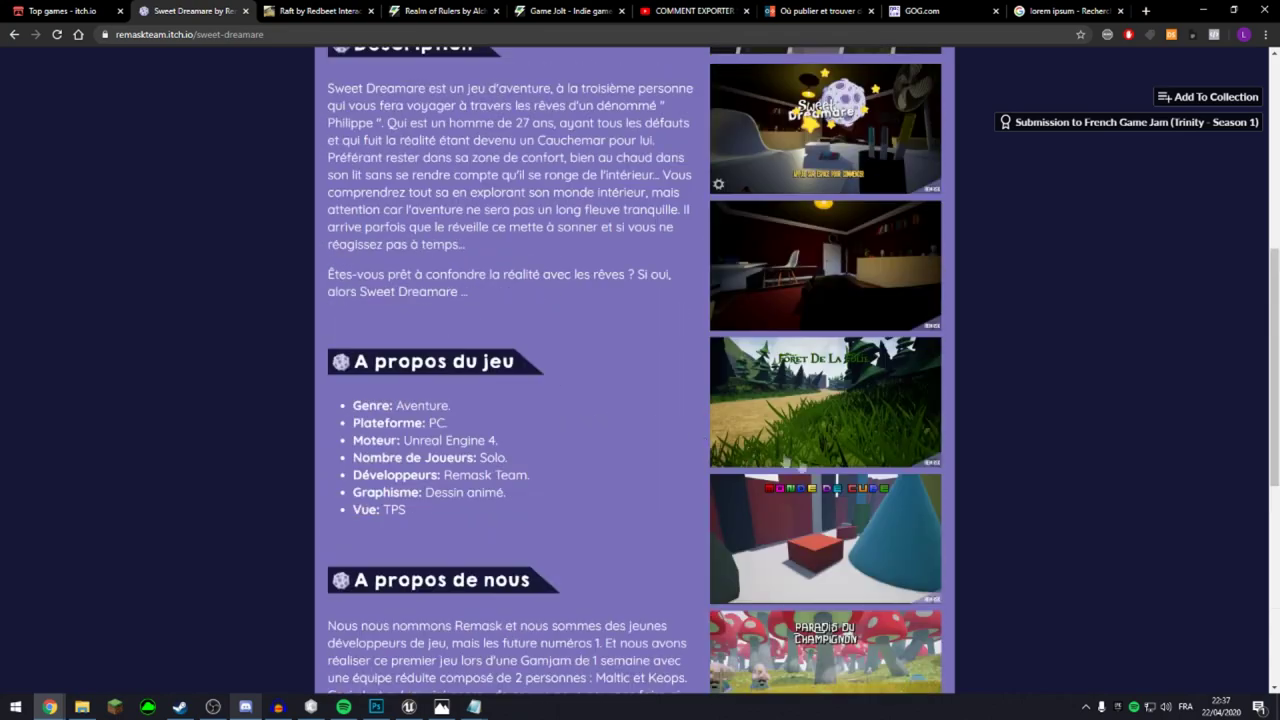
{"action": "scroll", "coordinate": [684, 314], "scroll_direction": "down", "scroll_amount": 3}
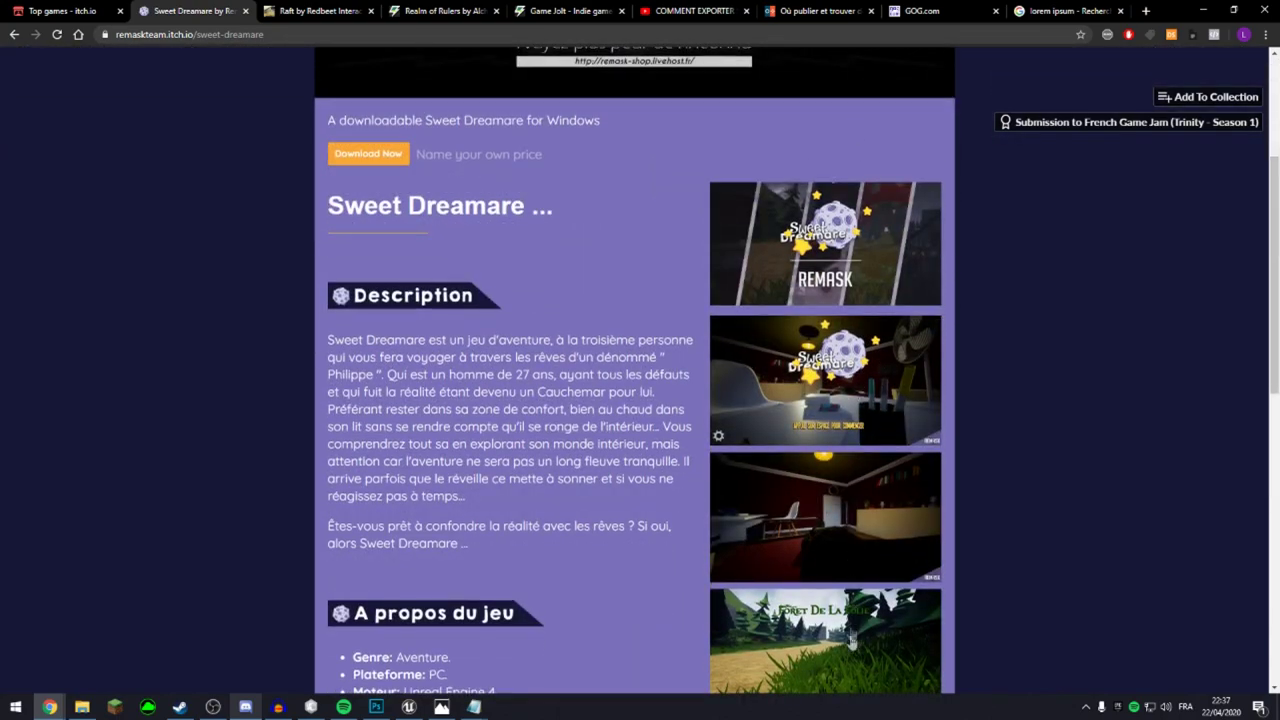
{"action": "scroll", "coordinate": [860, 466], "scroll_direction": "down", "scroll_amount": 5}
{"action": "scroll", "coordinate": [782, 625], "scroll_direction": "down", "scroll_amount": 3}
Enlarge the La neige Blanche screenshot, close it and scroll back up.
{"action": "left_click", "coordinate": [800, 290]}
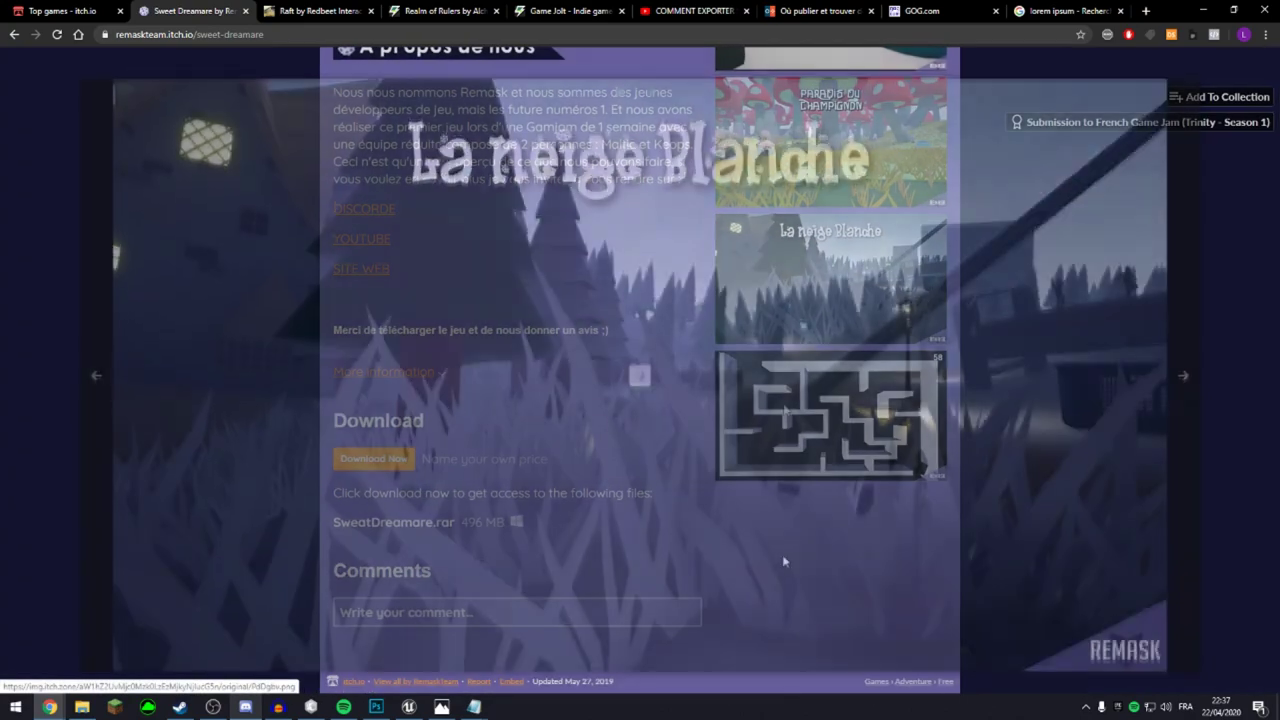
{"action": "left_click", "coordinate": [1258, 225]}
{"action": "scroll", "coordinate": [967, 479], "scroll_direction": "up", "scroll_amount": 15}
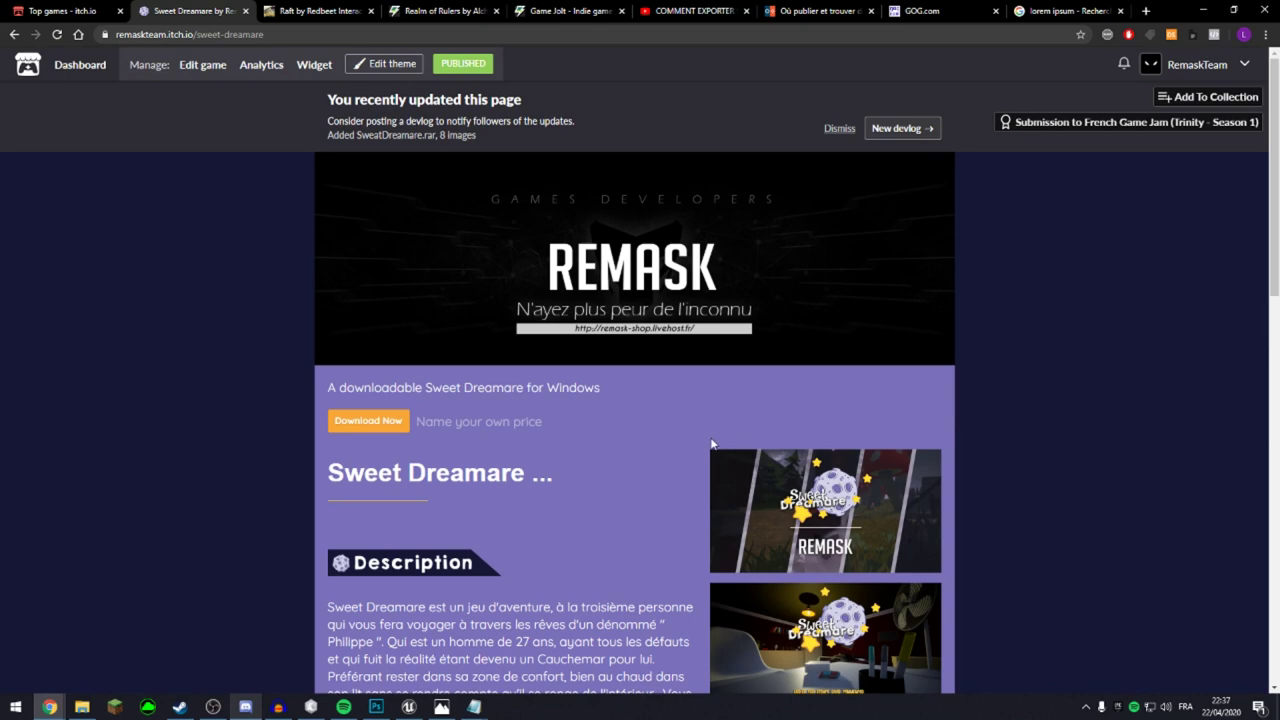
Look over the Raft by Redbeet Interactive page, then open the RemaskTeam creator profile.
{"action": "left_click", "coordinate": [320, 11]}
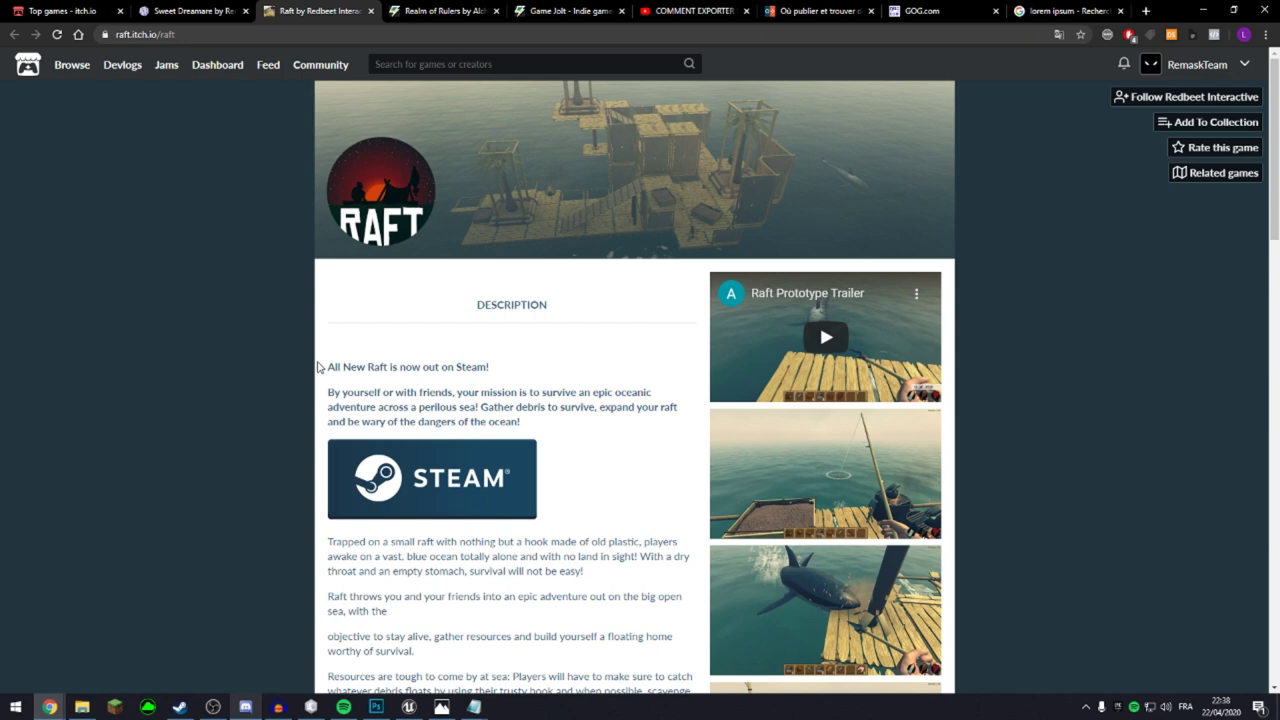
{"action": "scroll", "coordinate": [520, 500], "scroll_direction": "down", "scroll_amount": 3}
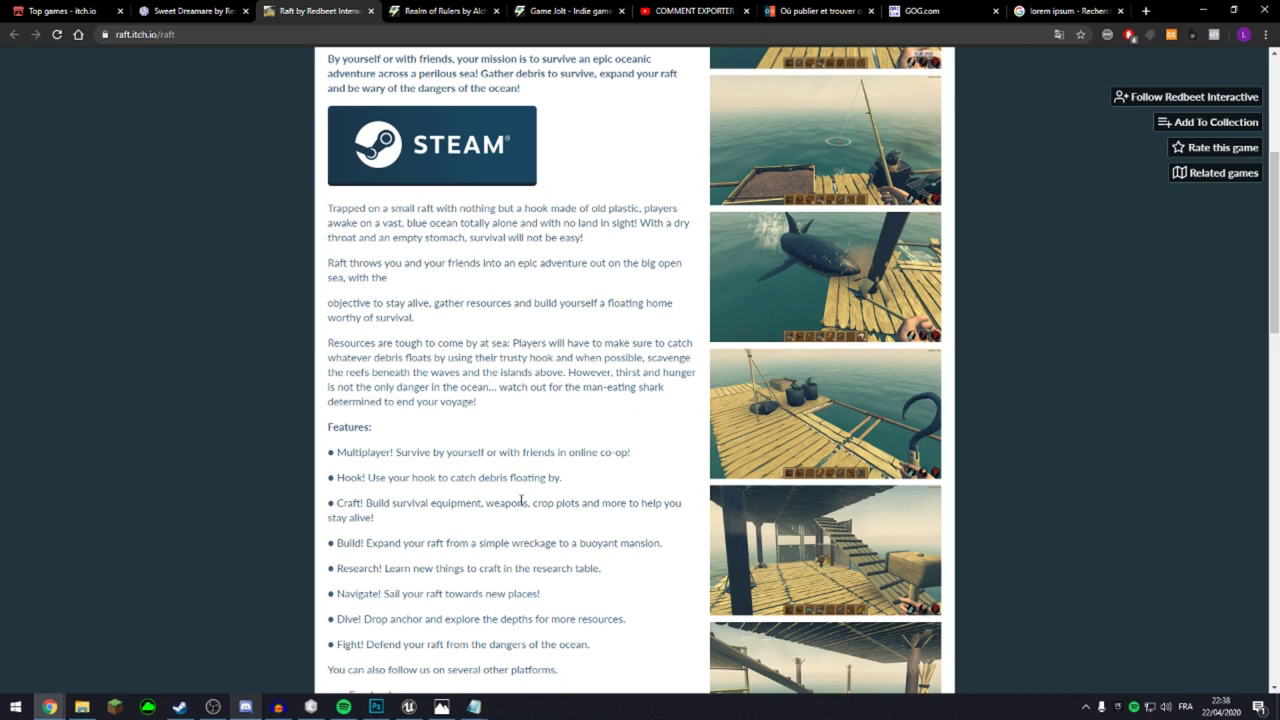
{"action": "scroll", "coordinate": [1080, 560], "scroll_direction": "down", "scroll_amount": 2}
{"action": "scroll", "coordinate": [1080, 560], "scroll_direction": "up", "scroll_amount": 6}
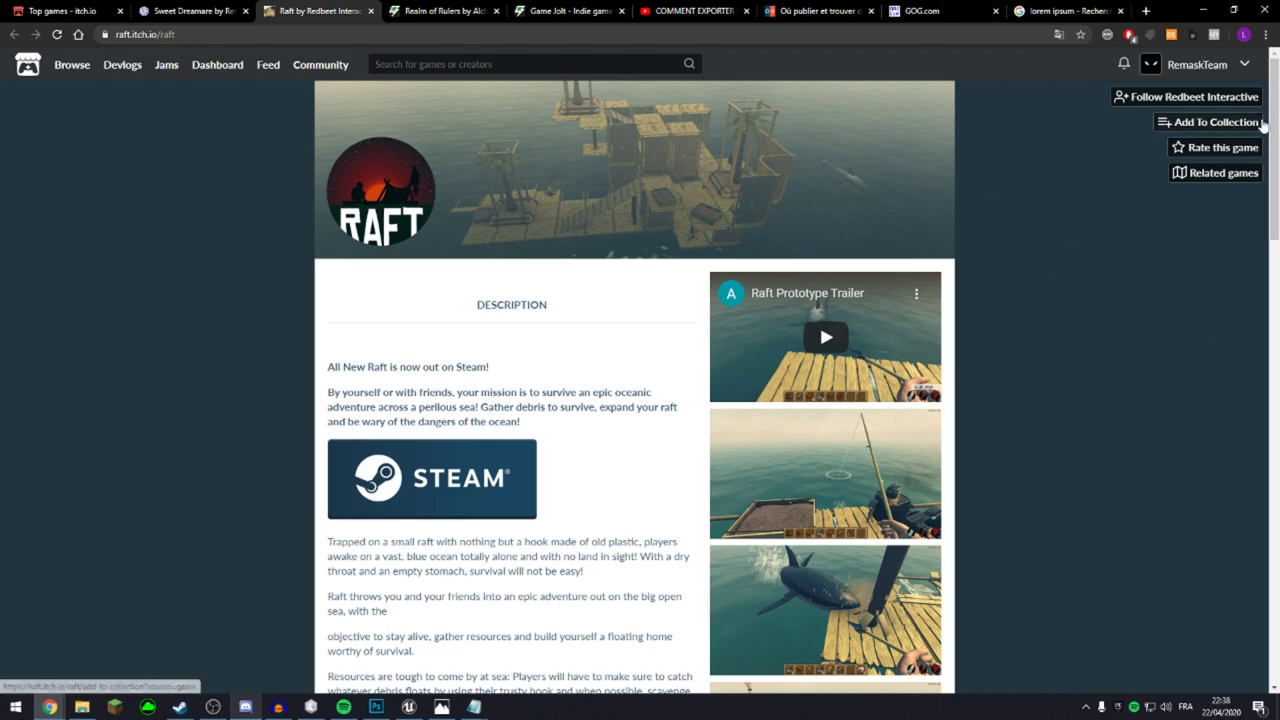
{"action": "left_click", "coordinate": [1222, 65]}
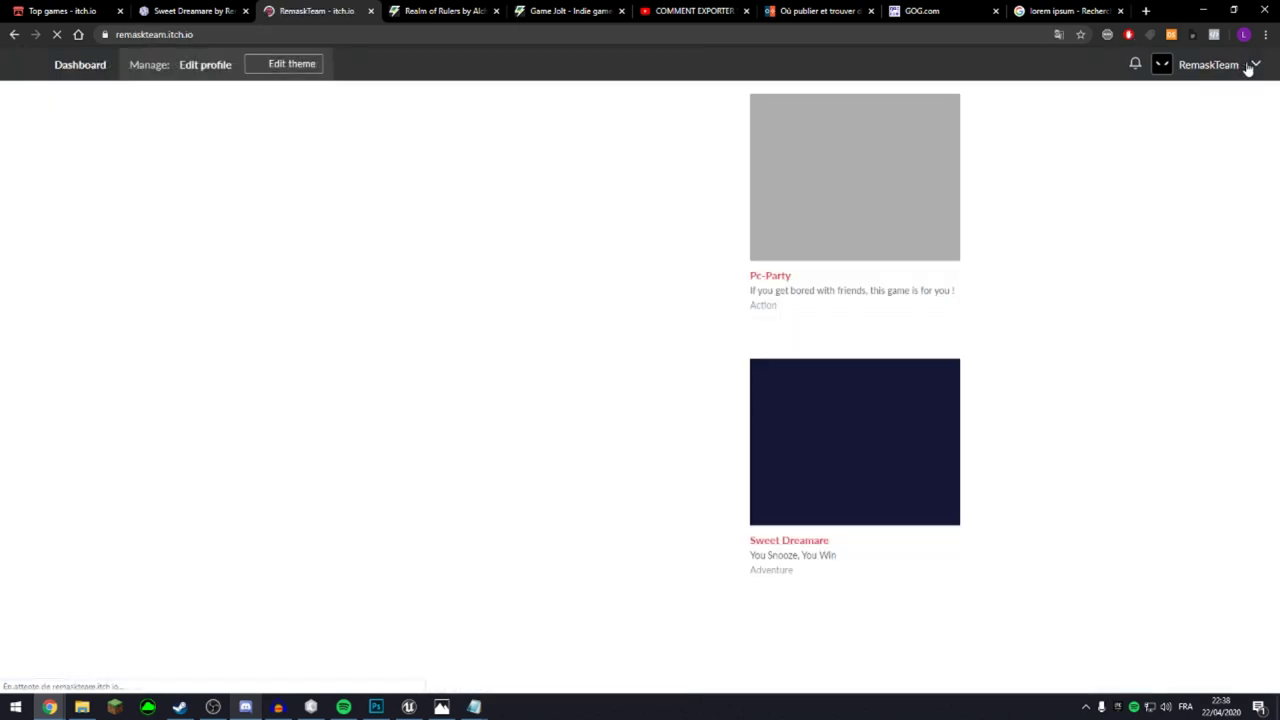
Create a new itch.io project titled Skyland with URL slug skyland and a placeholder tagline.
{"action": "left_click", "coordinate": [1244, 65]}
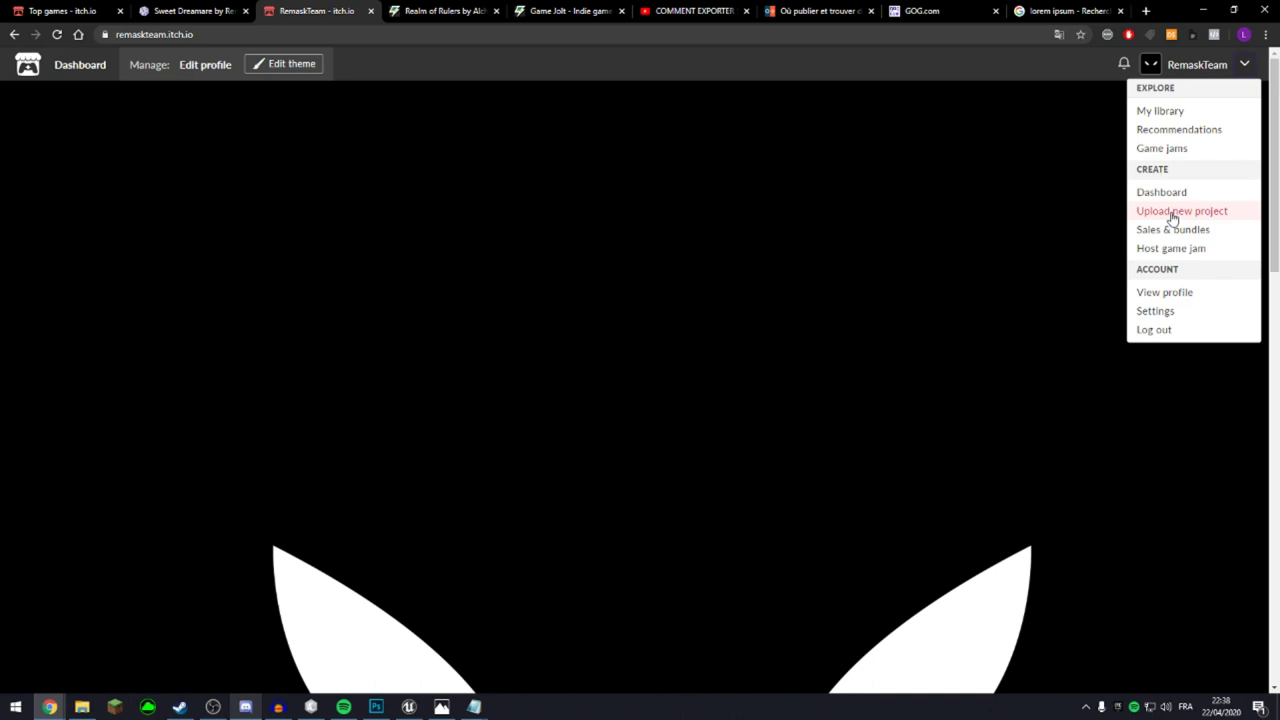
{"action": "left_click", "coordinate": [1100, 330]}
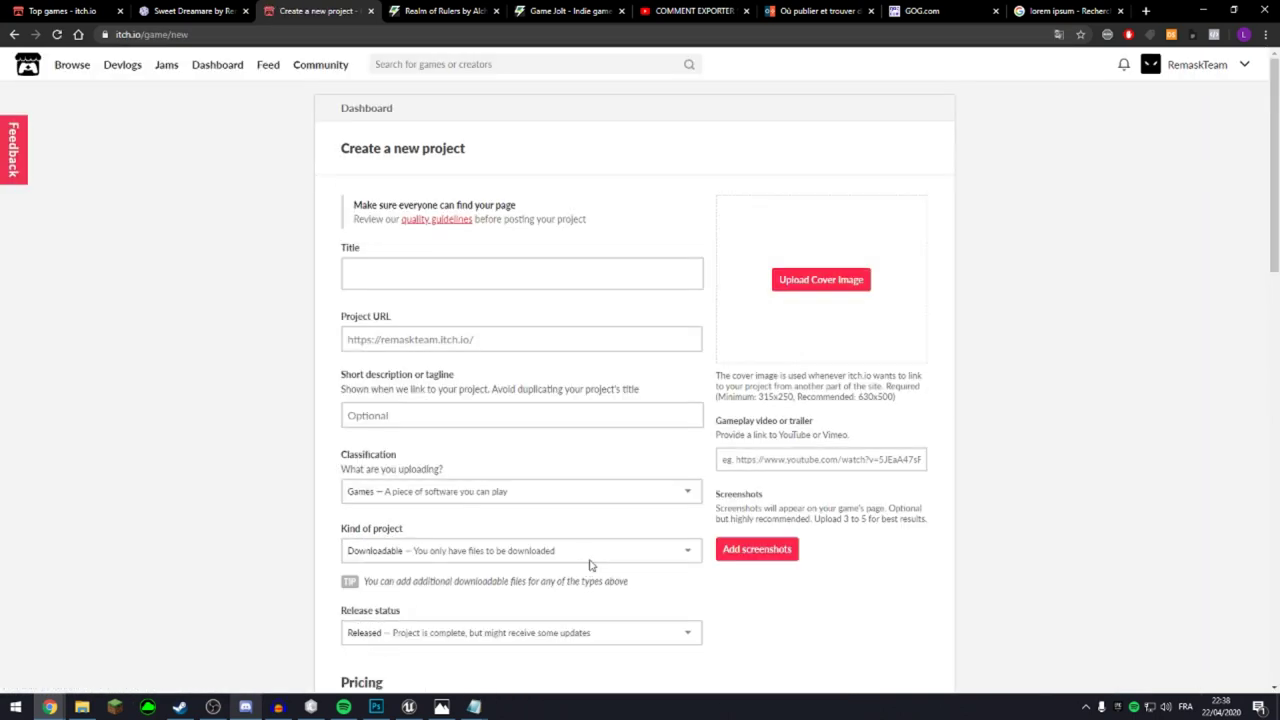
{"action": "scroll", "coordinate": [586, 570], "scroll_direction": "down", "scroll_amount": 5}
{"action": "scroll", "coordinate": [443, 229], "scroll_direction": "up", "scroll_amount": 4}
{"action": "left_click", "coordinate": [423, 214]}
{"action": "type", "text": "Skyland"}
{"action": "left_click", "coordinate": [493, 278]}
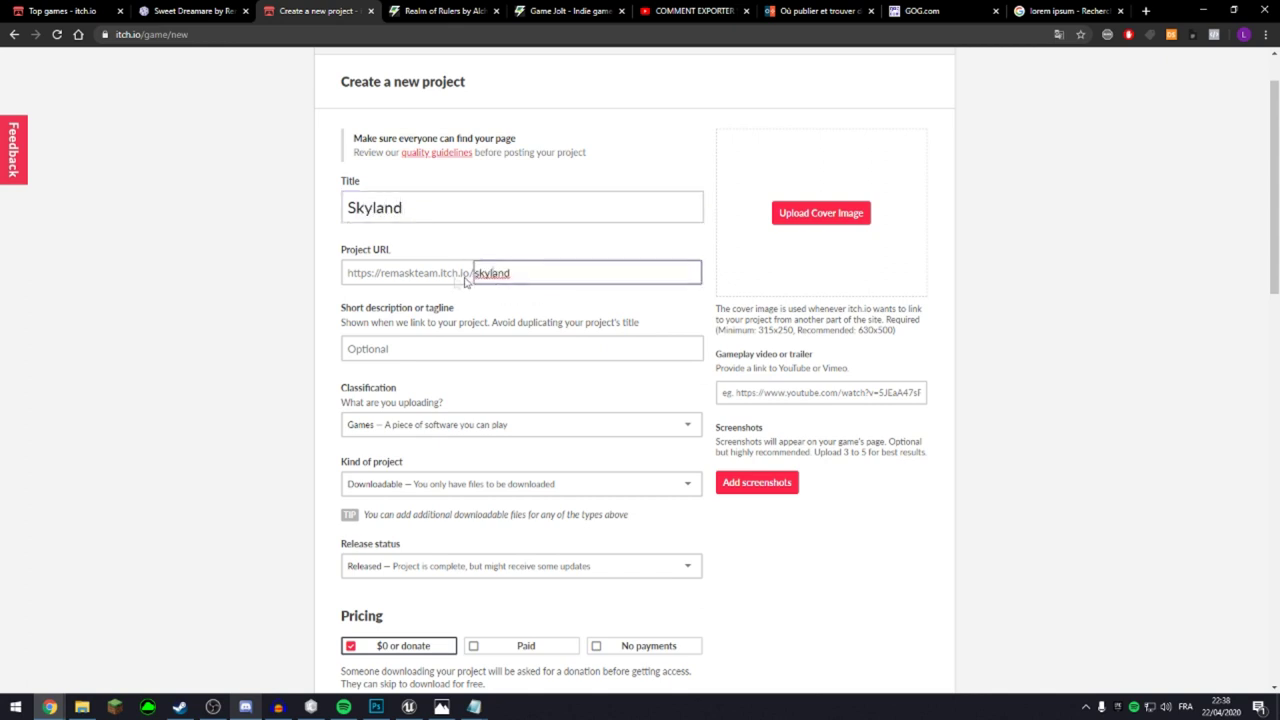
{"action": "left_click", "coordinate": [488, 348]}
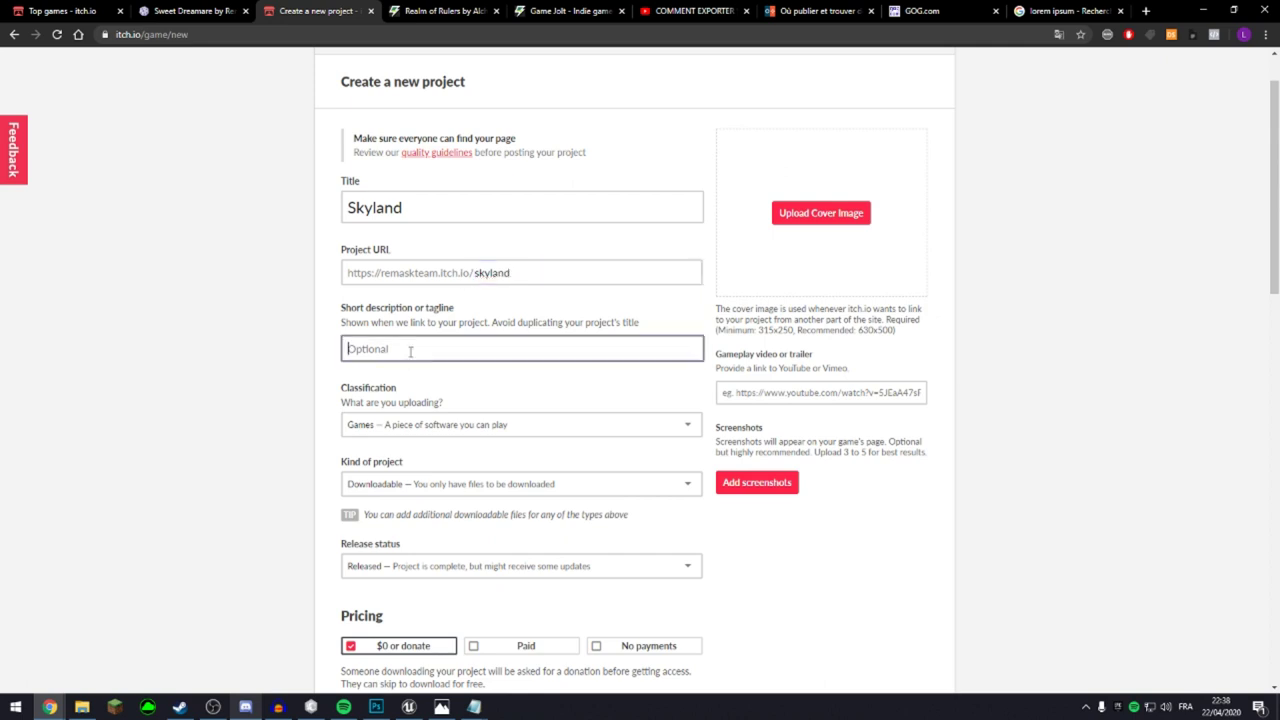
{"action": "type", "text": "uohdfçfuhuifhgn"}
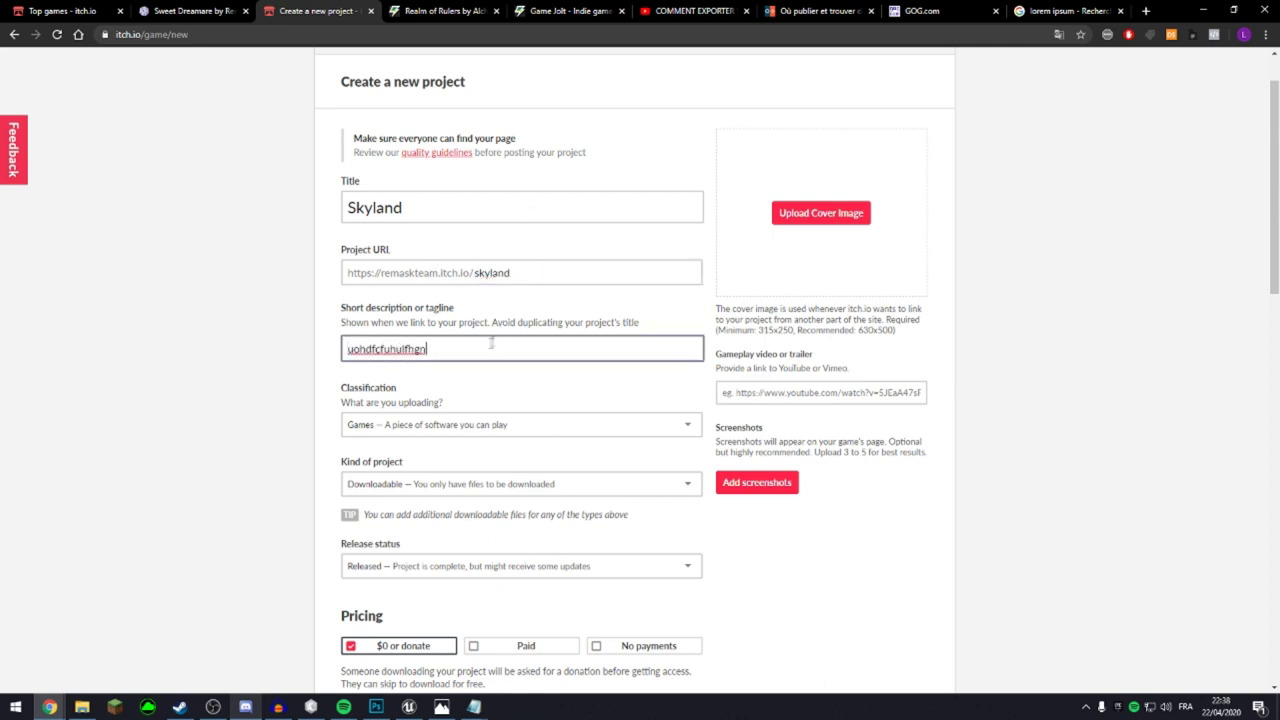
Keep Games and Downloadable as the project type and set Release status to In development.
{"action": "scroll", "coordinate": [410, 250], "scroll_direction": "down", "scroll_amount": 2}
{"action": "left_click", "coordinate": [405, 226]}
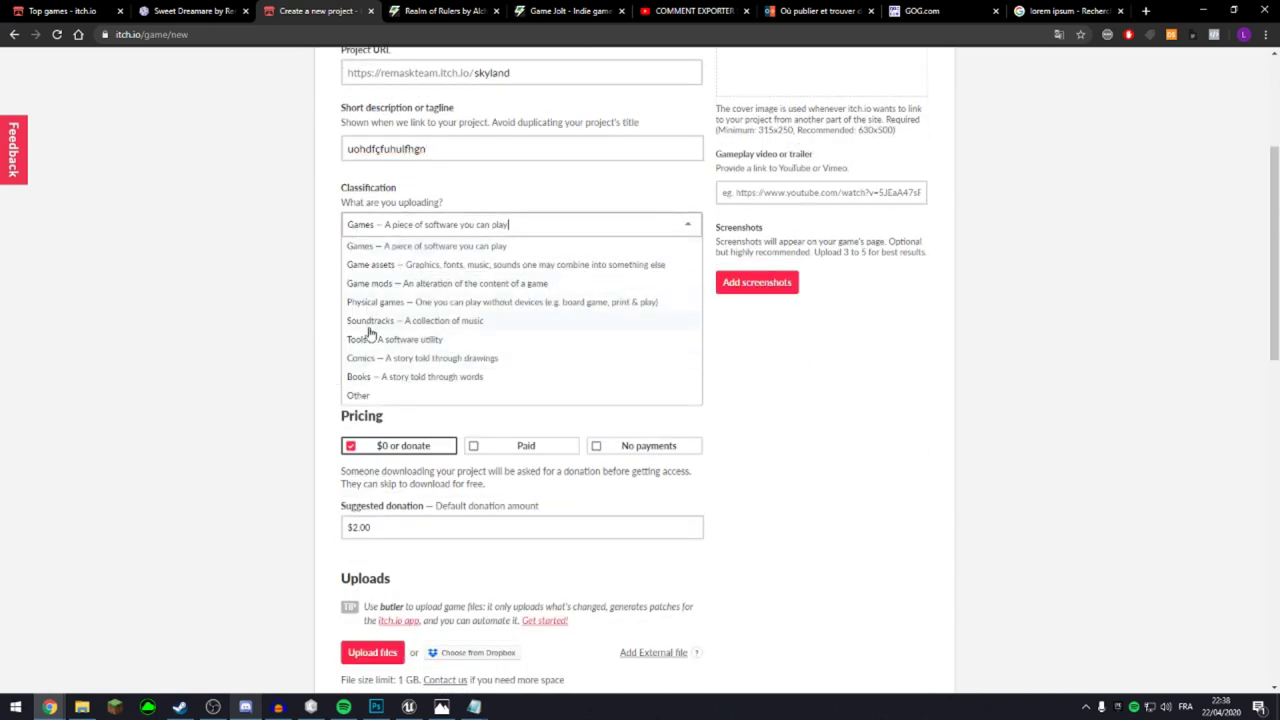
{"action": "left_click", "coordinate": [435, 246]}
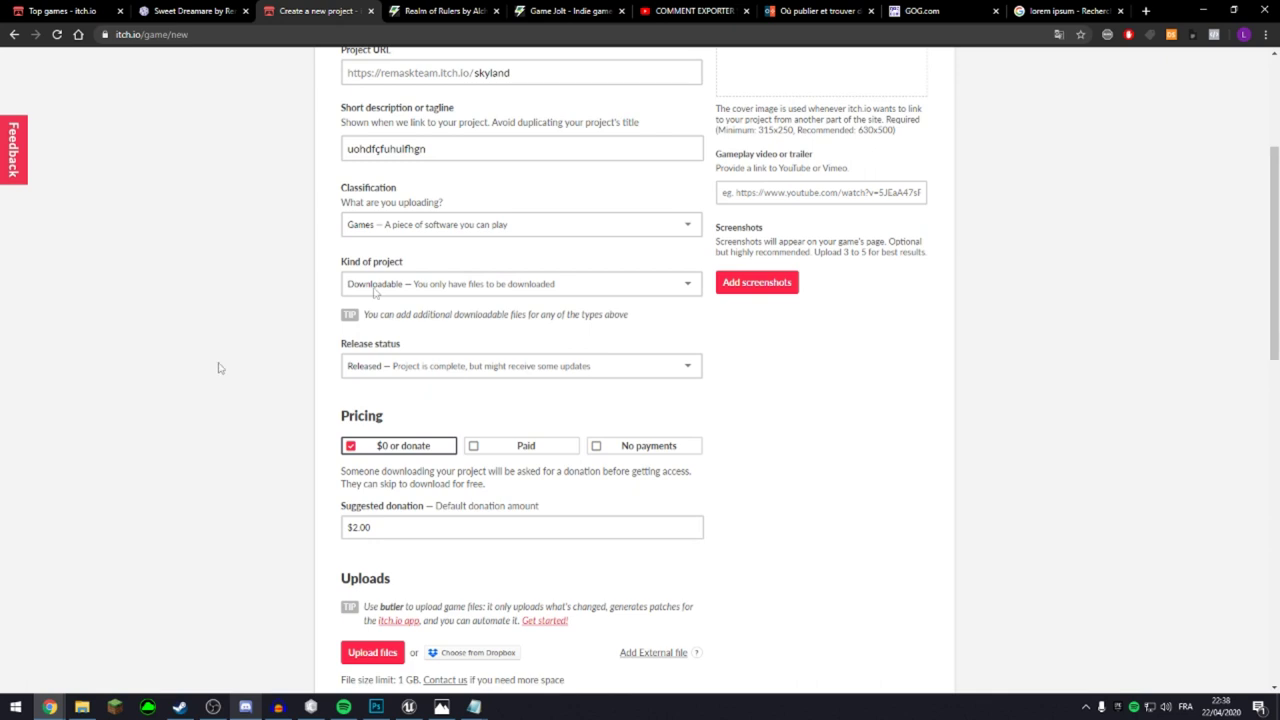
{"action": "left_click", "coordinate": [465, 284]}
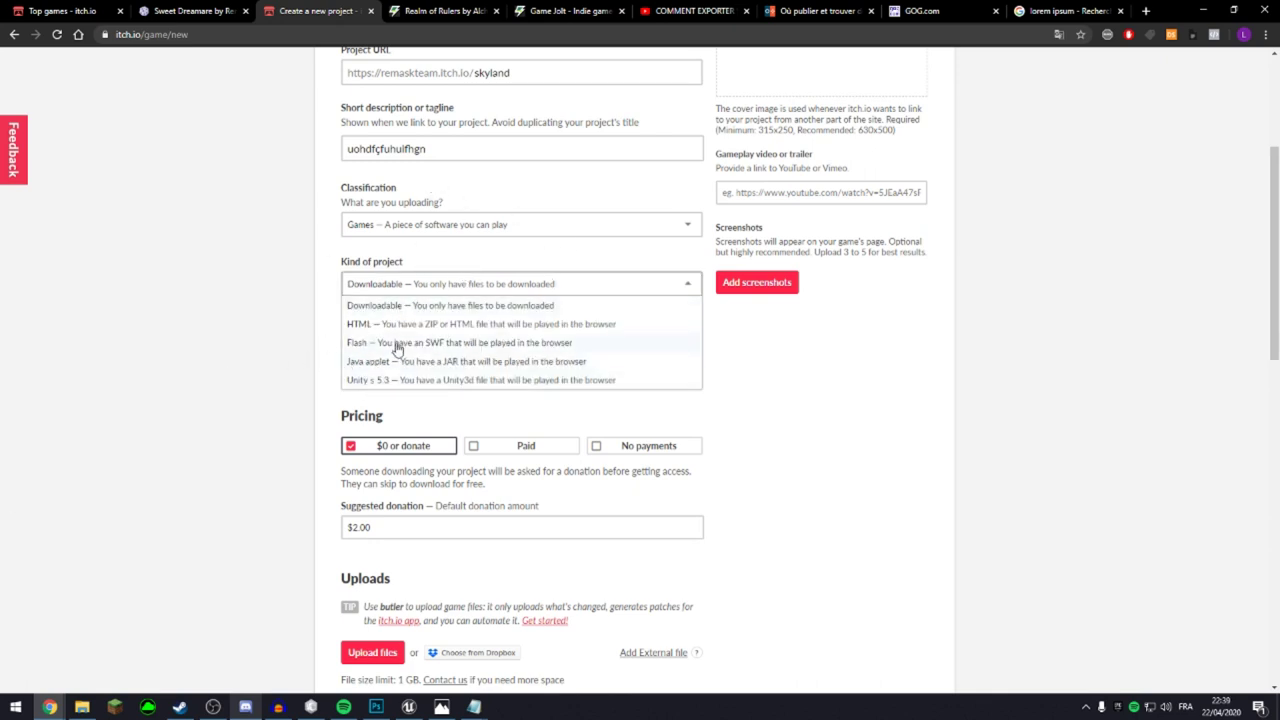
{"action": "left_click", "coordinate": [308, 324]}
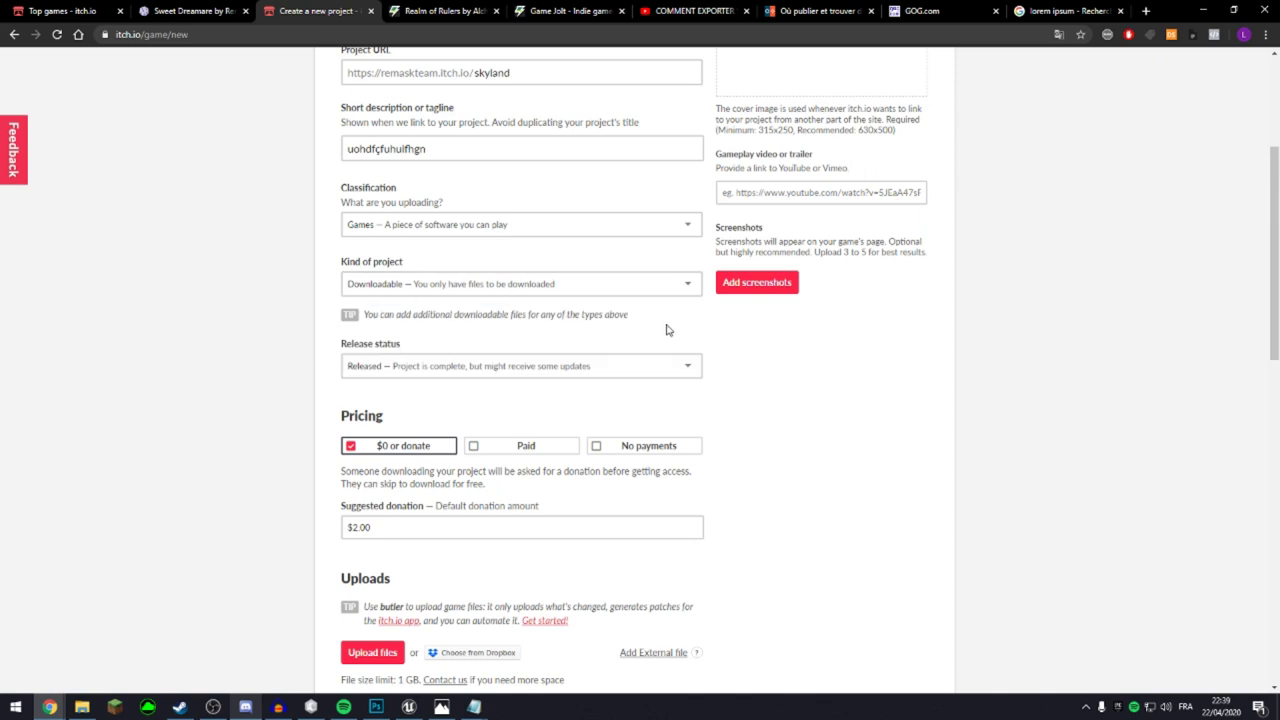
{"action": "scroll", "coordinate": [664, 328], "scroll_direction": "down", "scroll_amount": 3}
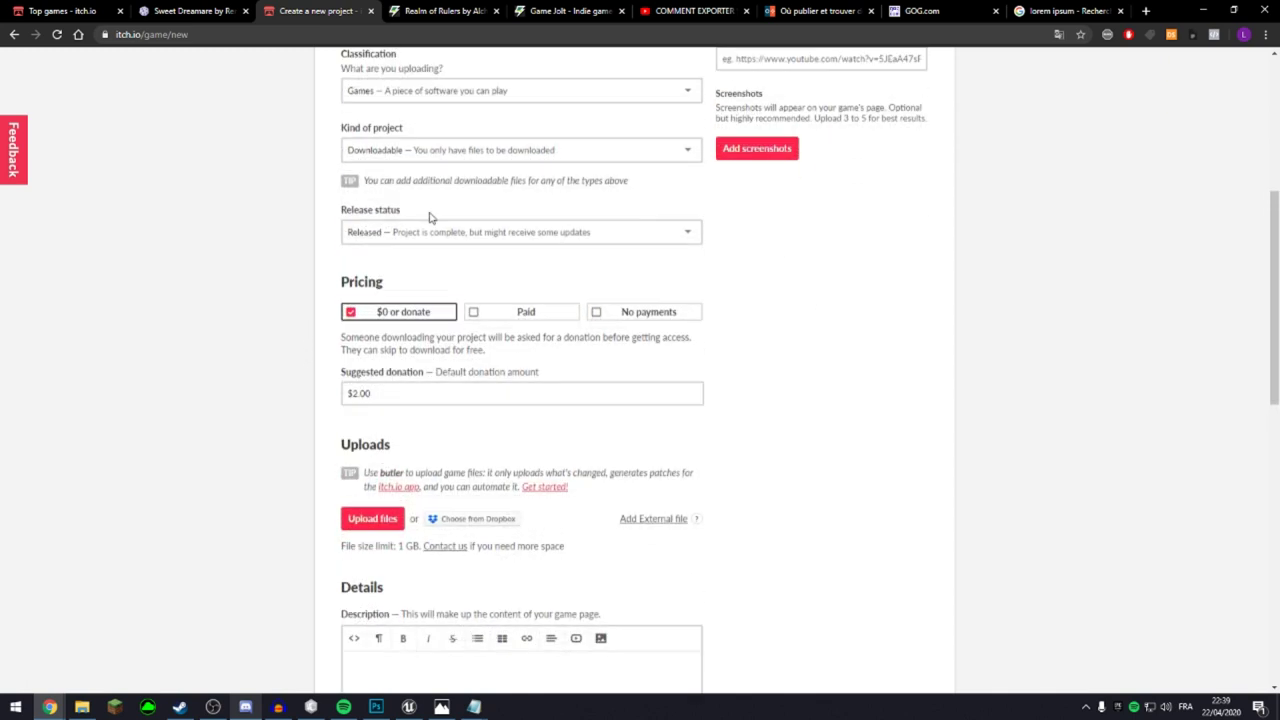
{"action": "left_click", "coordinate": [422, 226]}
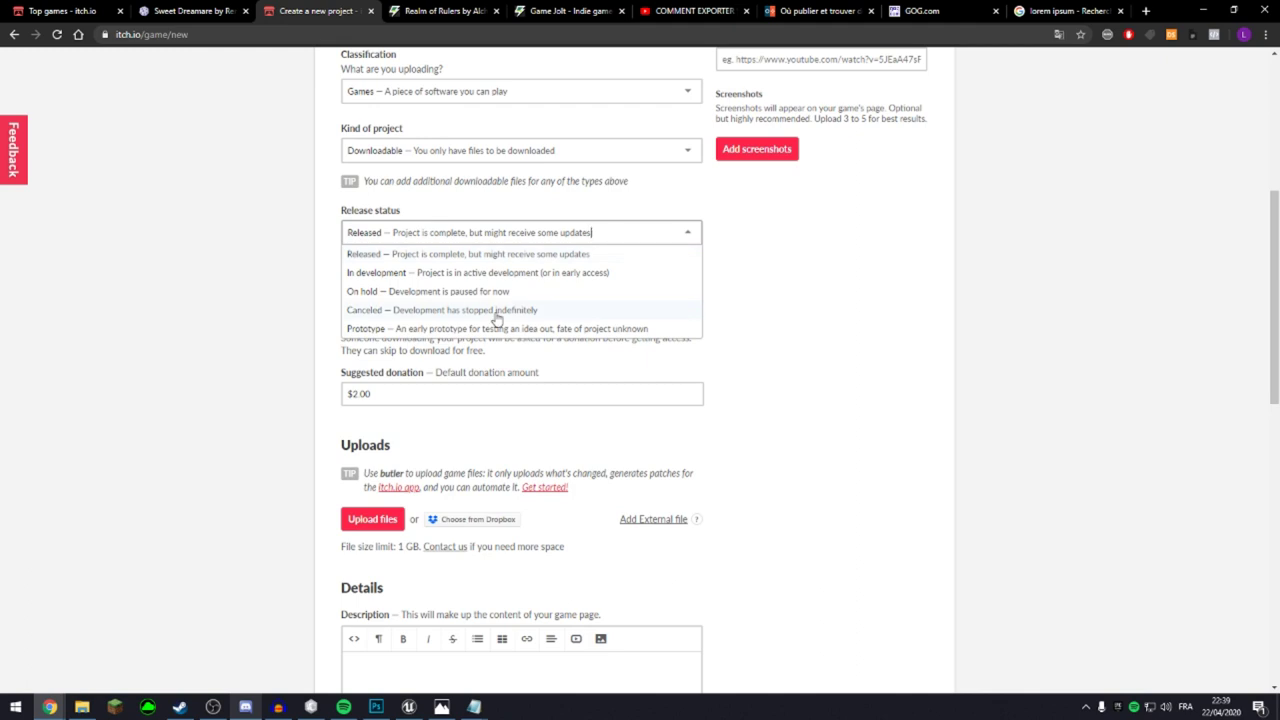
{"action": "left_click", "coordinate": [360, 279]}
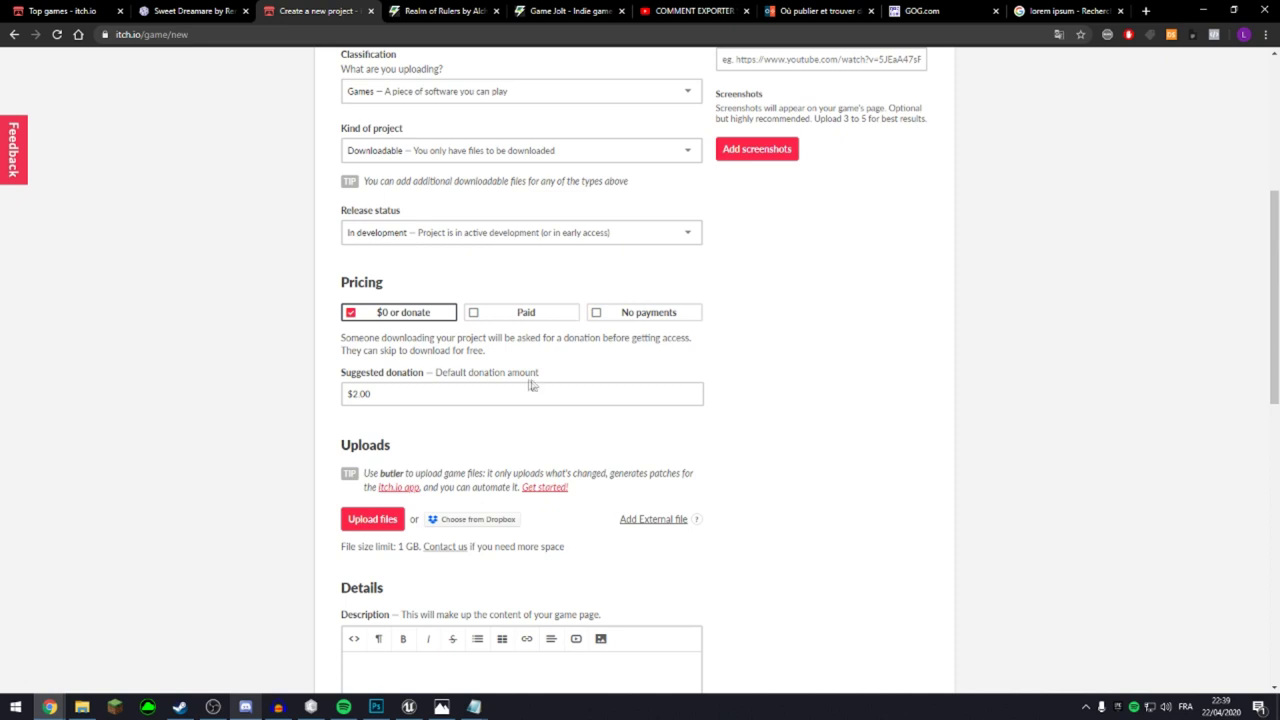
Try No payments and Paid, then settle on $0 or donate with a $0.00 suggested donation.
{"action": "left_click", "coordinate": [595, 313]}
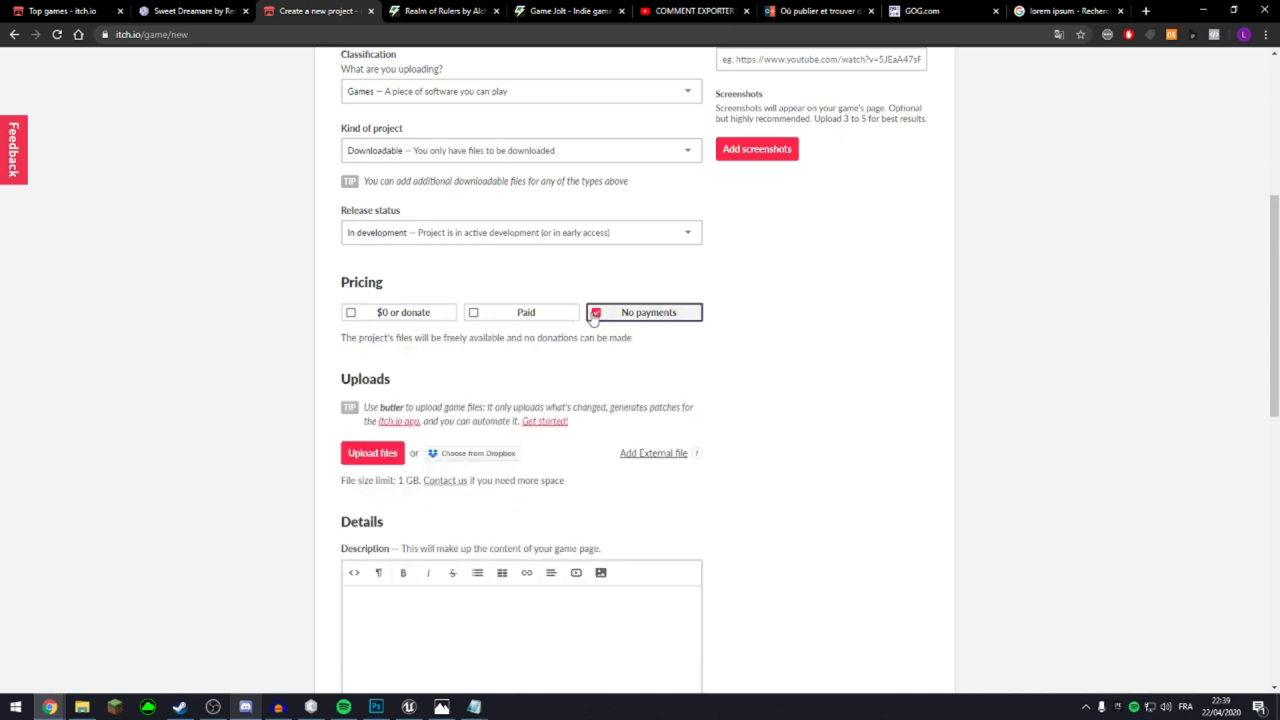
{"action": "left_click", "coordinate": [505, 315]}
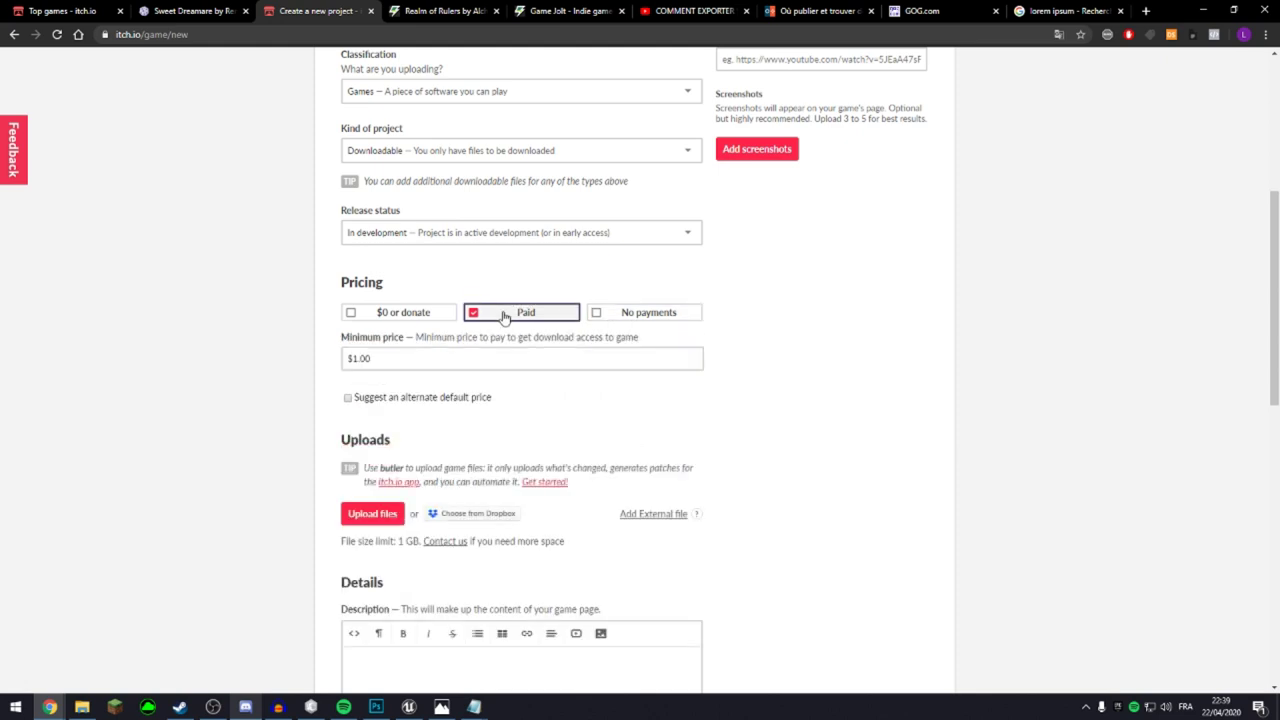
{"action": "left_click", "coordinate": [528, 356]}
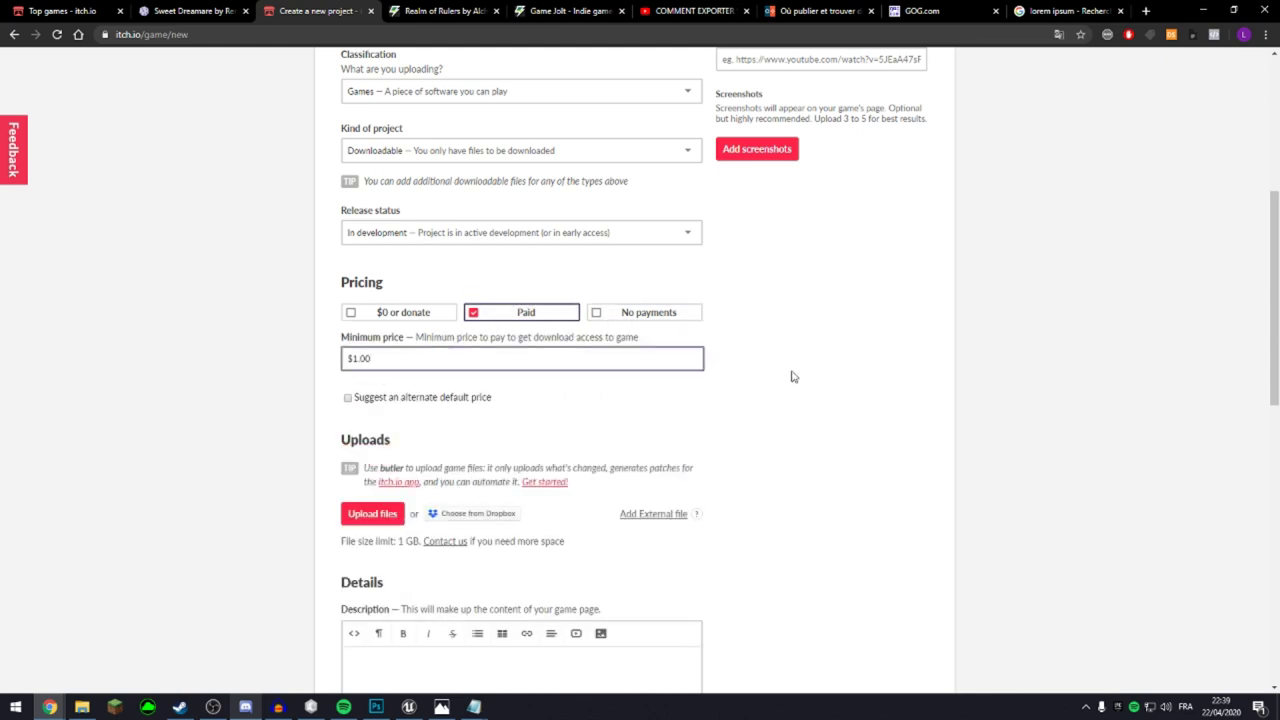
{"action": "left_click_drag", "start_coordinate": [398, 361], "coordinate": [219, 335]}
{"action": "left_click", "coordinate": [352, 312]}
{"action": "left_click_drag", "start_coordinate": [520, 396], "coordinate": [237, 394]}
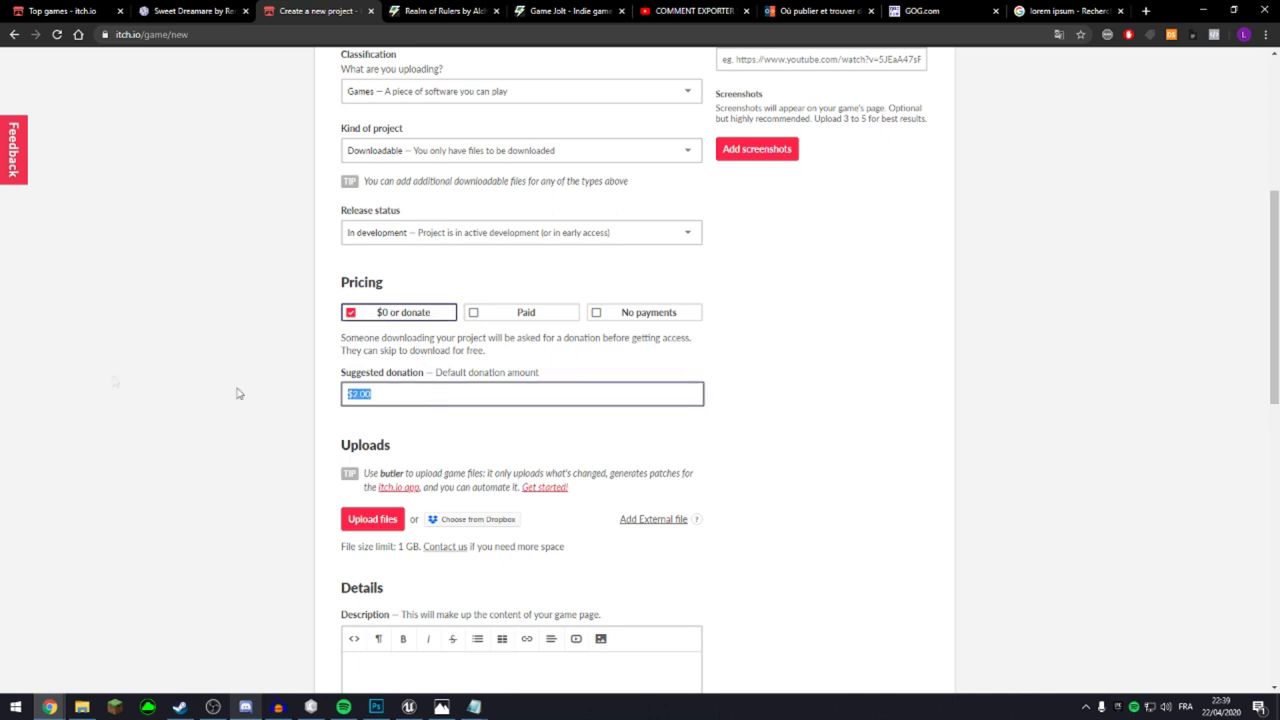
{"action": "type", "text": "$0.00"}
{"action": "scroll", "coordinate": [700, 684], "scroll_direction": "down", "scroll_amount": 3}
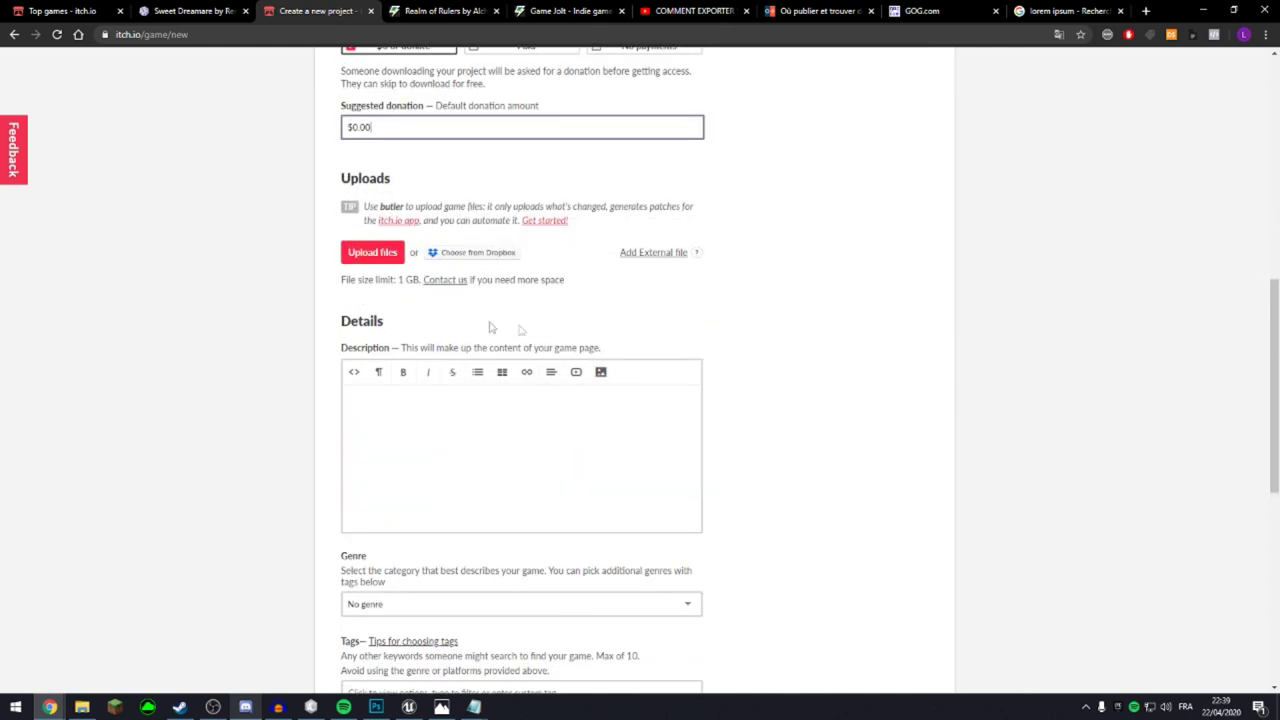
{"action": "key", "text": "alt+Tab"}
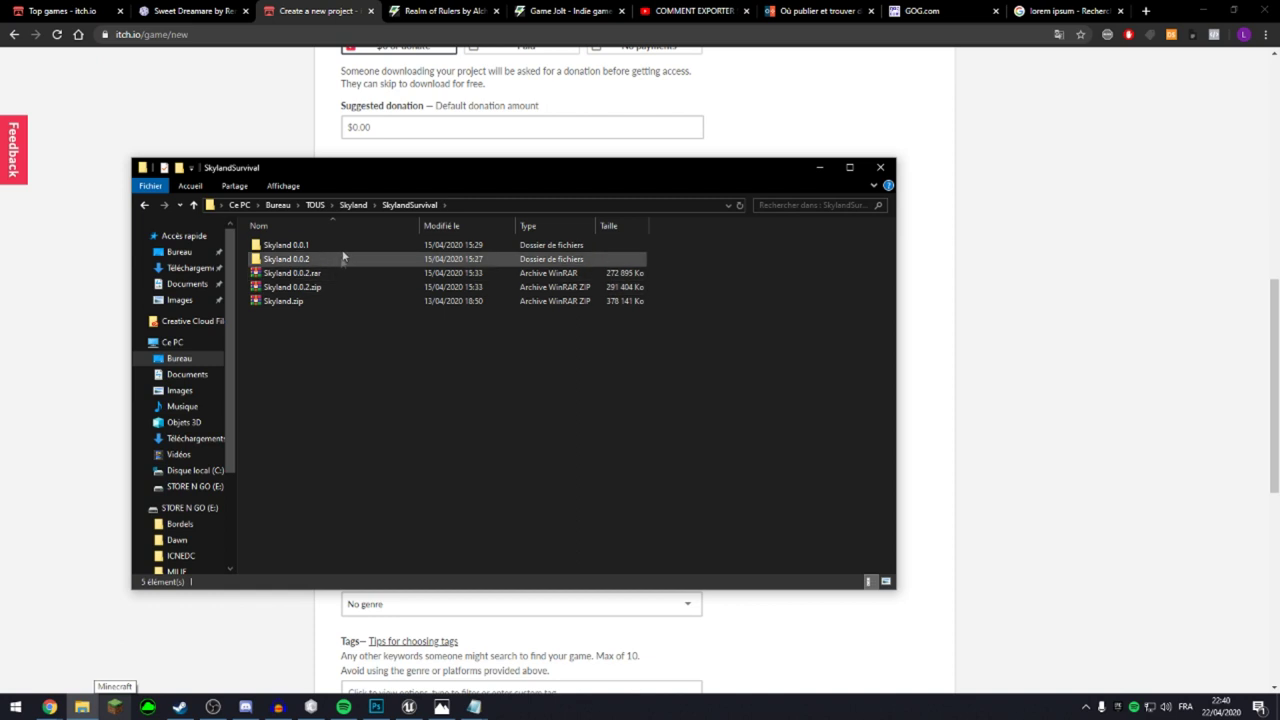
{"action": "double_click", "coordinate": [343, 242]}
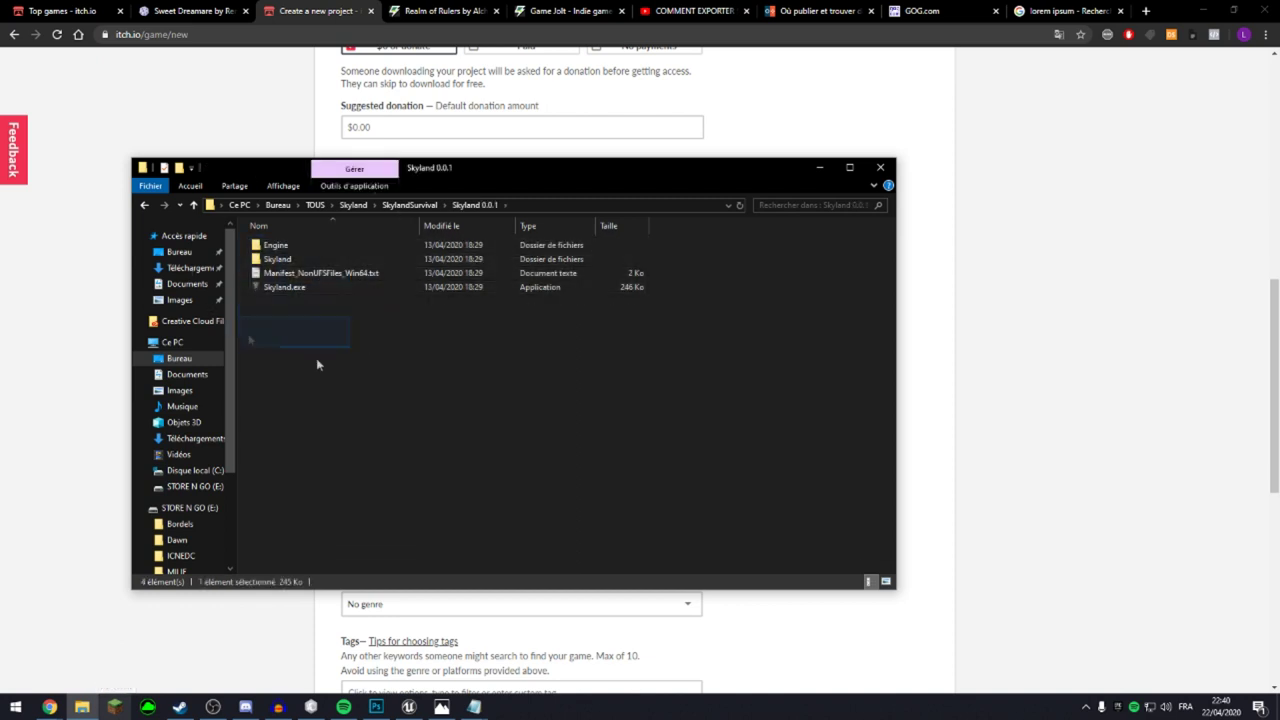
{"action": "left_click", "coordinate": [402, 206]}
{"action": "left_click", "coordinate": [380, 251]}
{"action": "left_click", "coordinate": [819, 168]}
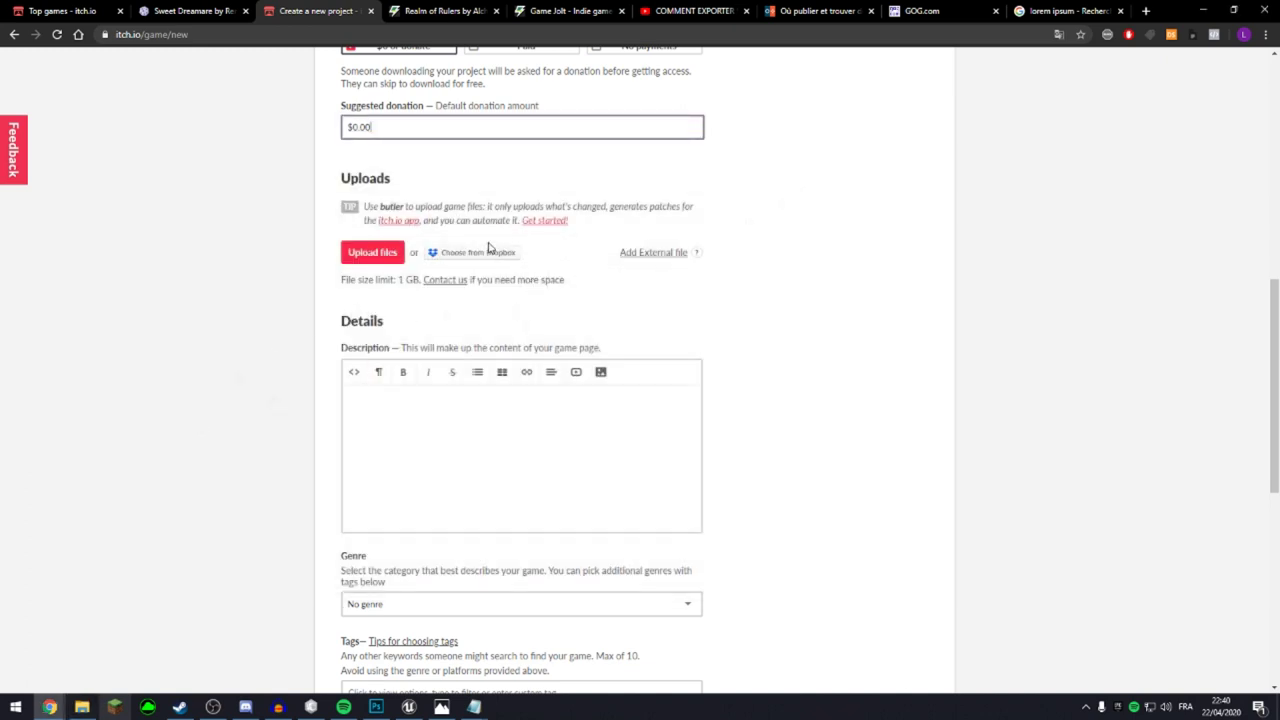
{"action": "left_click_drag", "start_coordinate": [388, 279], "coordinate": [421, 280]}
Clear the selection and place the caret in the empty game description.
{"action": "left_click", "coordinate": [477, 287]}
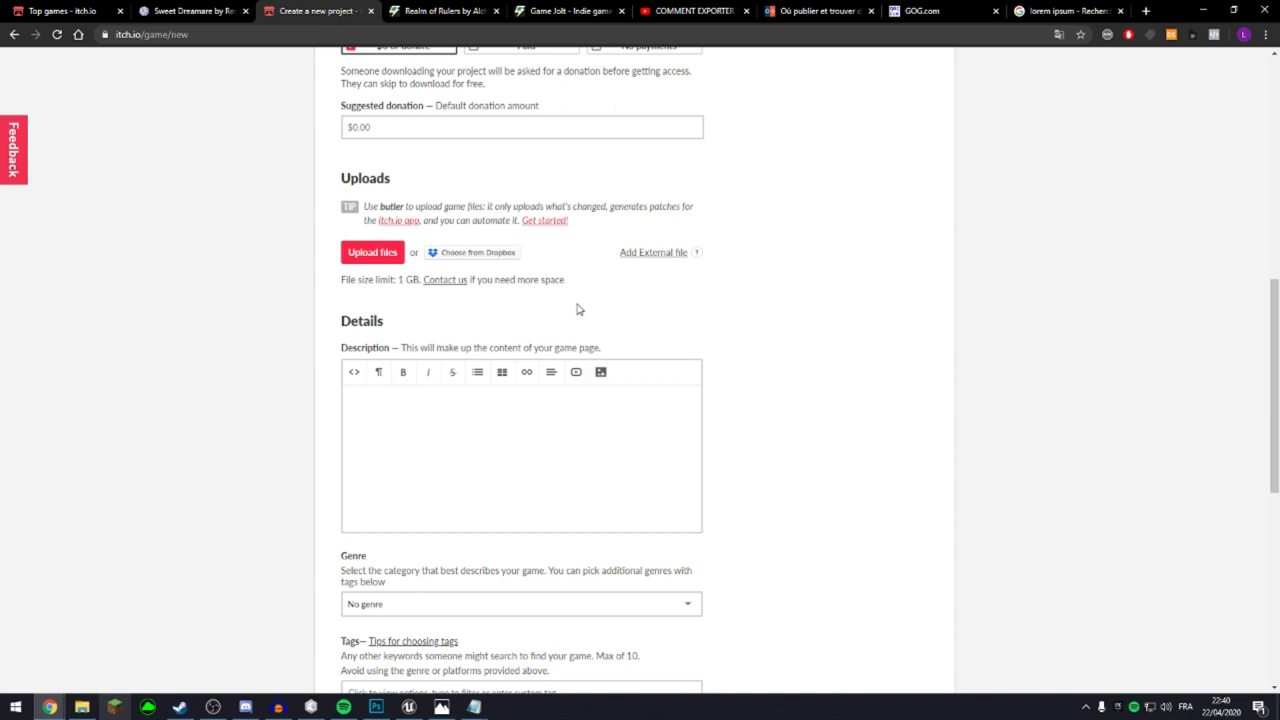
{"action": "left_click_drag", "start_coordinate": [565, 280], "coordinate": [487, 281]}
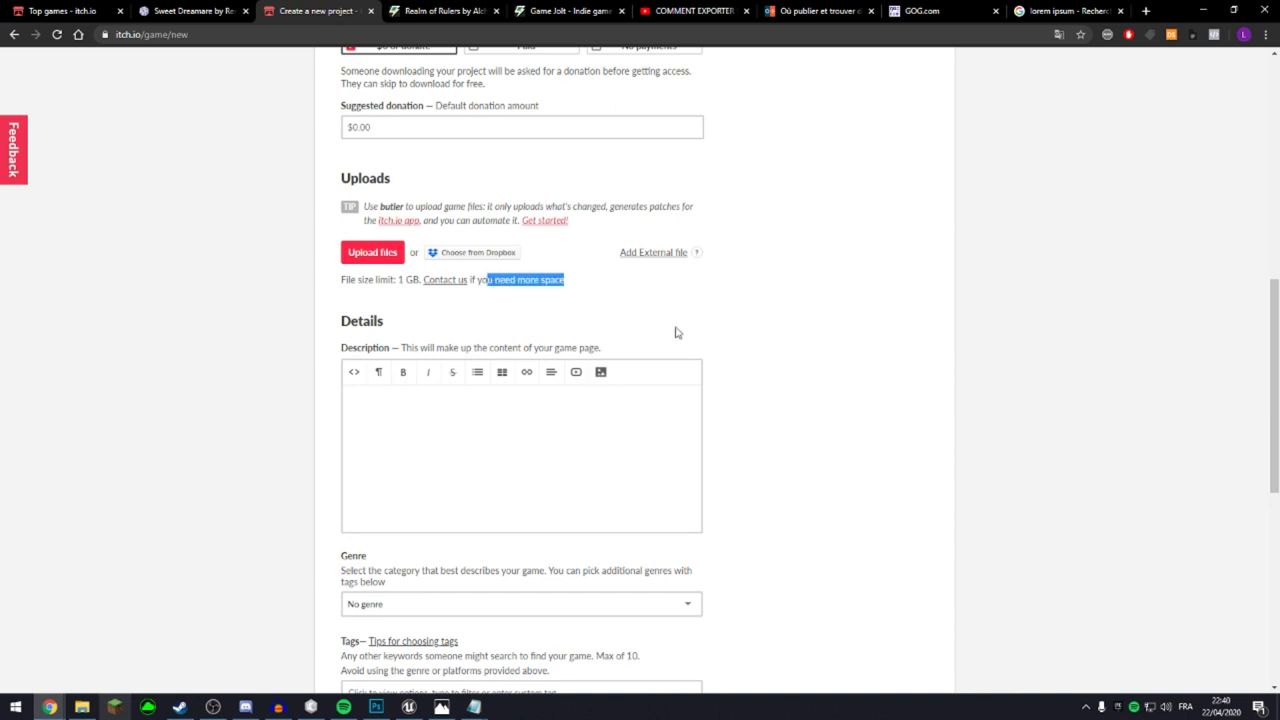
{"action": "scroll", "coordinate": [650, 350], "scroll_direction": "down", "scroll_amount": 1}
{"action": "left_click", "coordinate": [760, 370]}
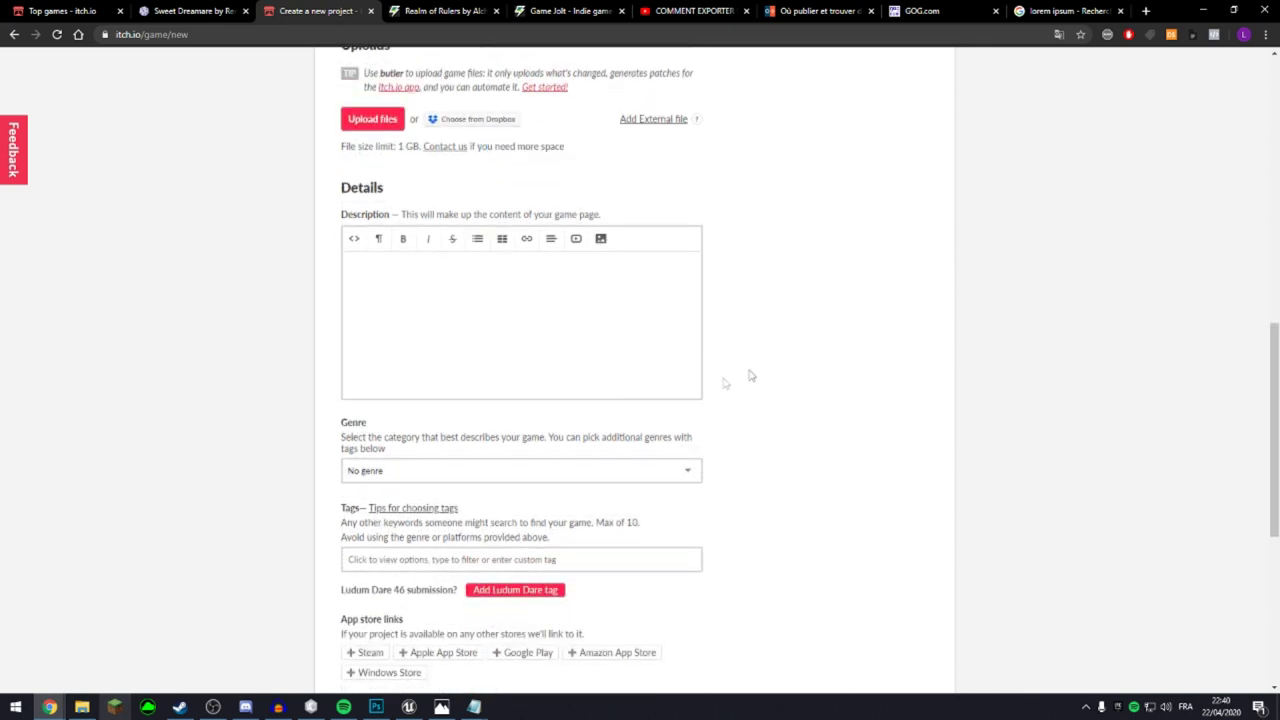
{"action": "left_click", "coordinate": [470, 330]}
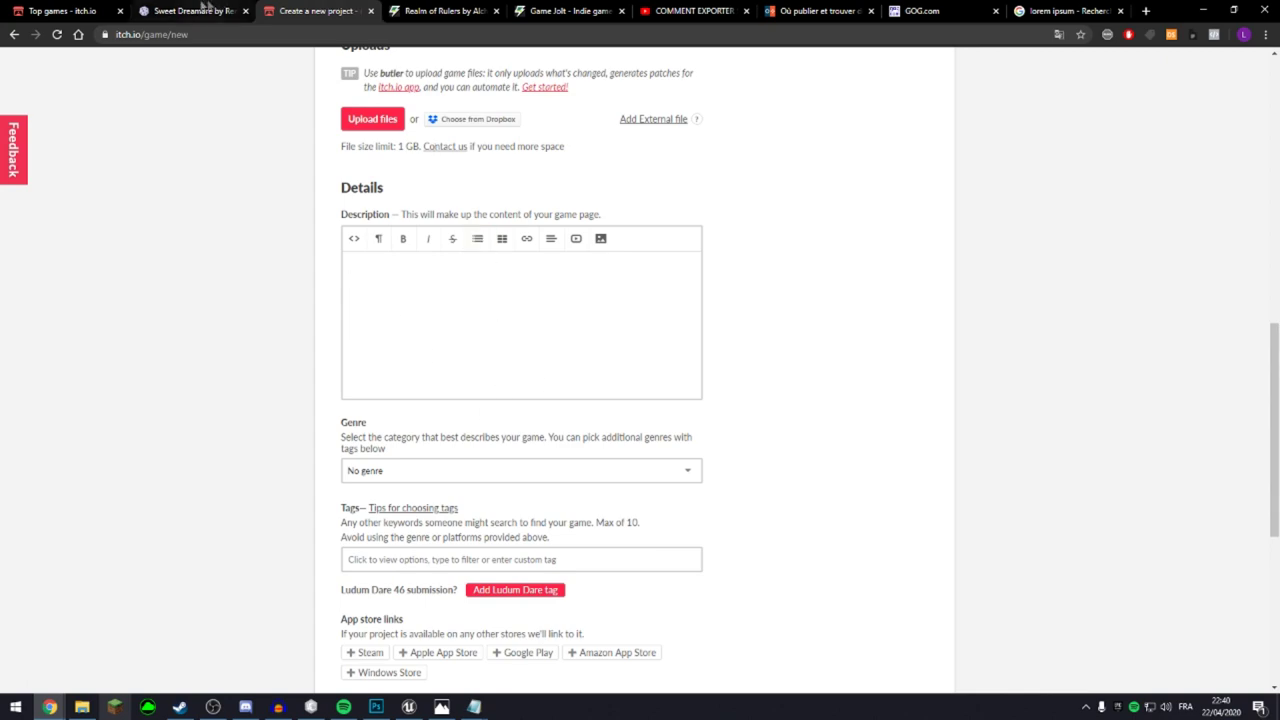
Glance at the Sweet Dreamare page, then pick Survival from the Genre list.
{"action": "left_click", "coordinate": [190, 11]}
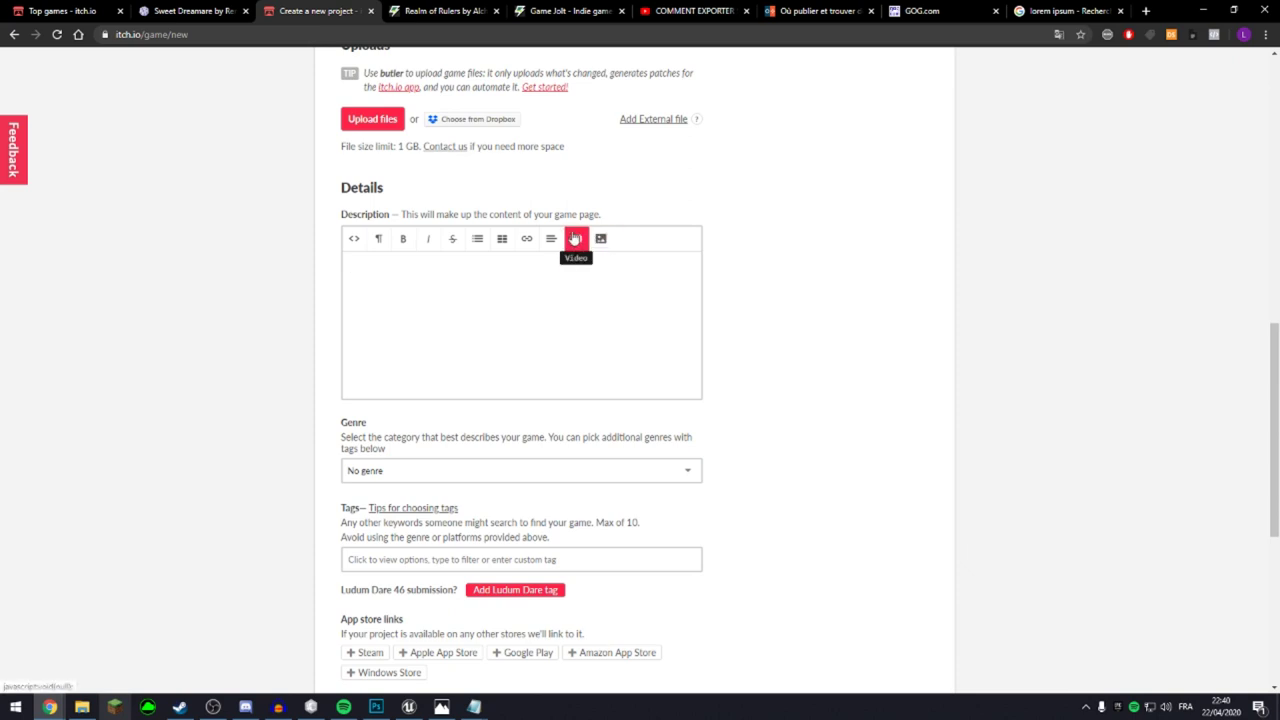
{"action": "scroll", "coordinate": [570, 400], "scroll_direction": "down", "scroll_amount": 2}
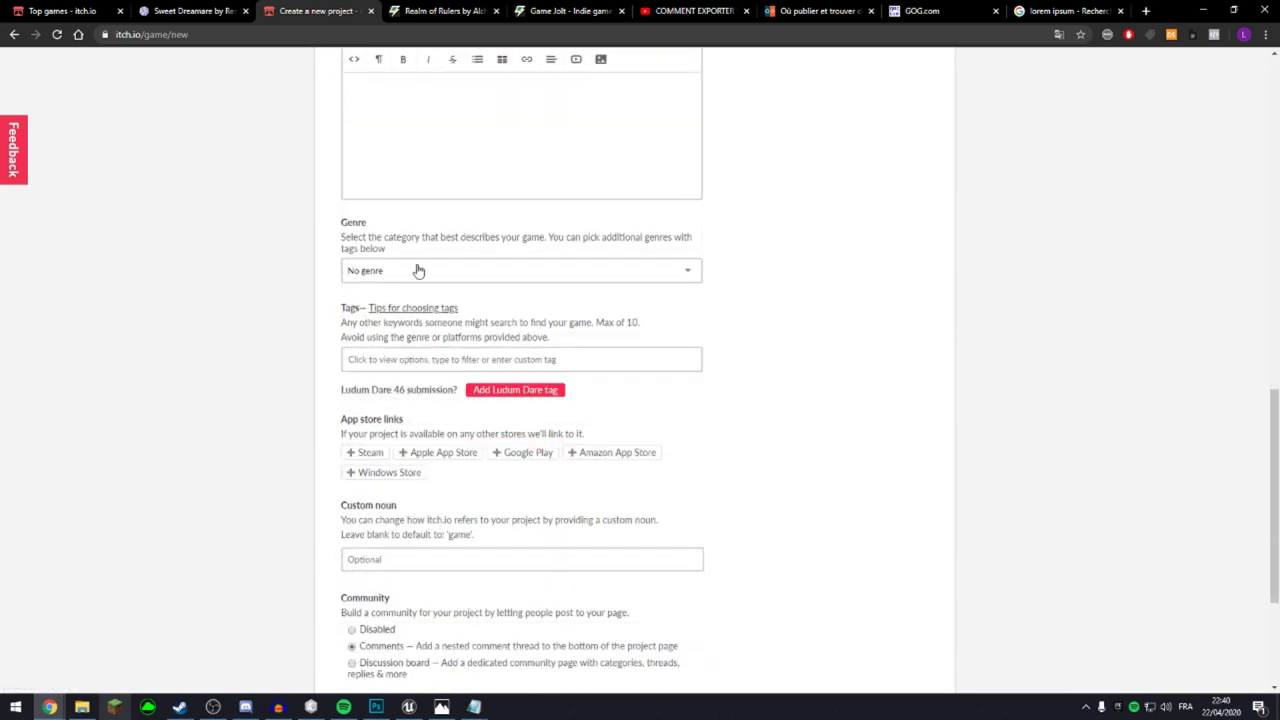
{"action": "left_click", "coordinate": [417, 270]}
{"action": "scroll", "coordinate": [500, 346], "scroll_direction": "down", "scroll_amount": 3}
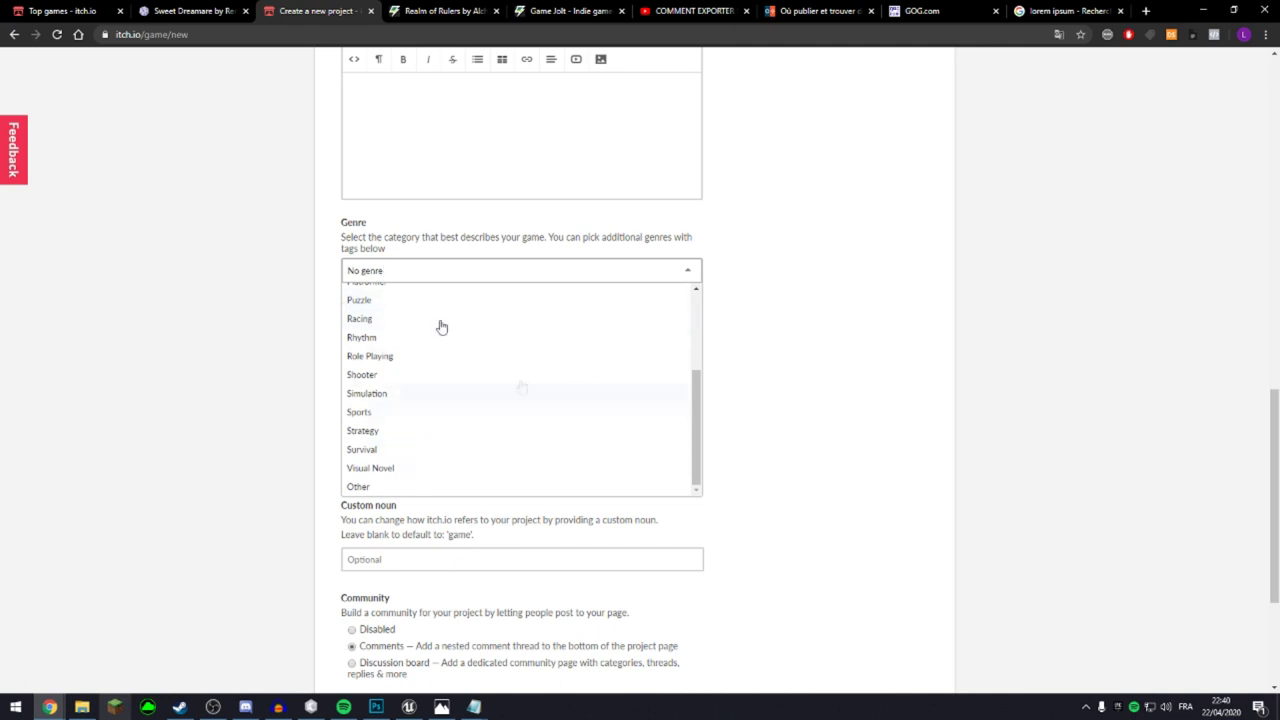
{"action": "left_click", "coordinate": [408, 450]}
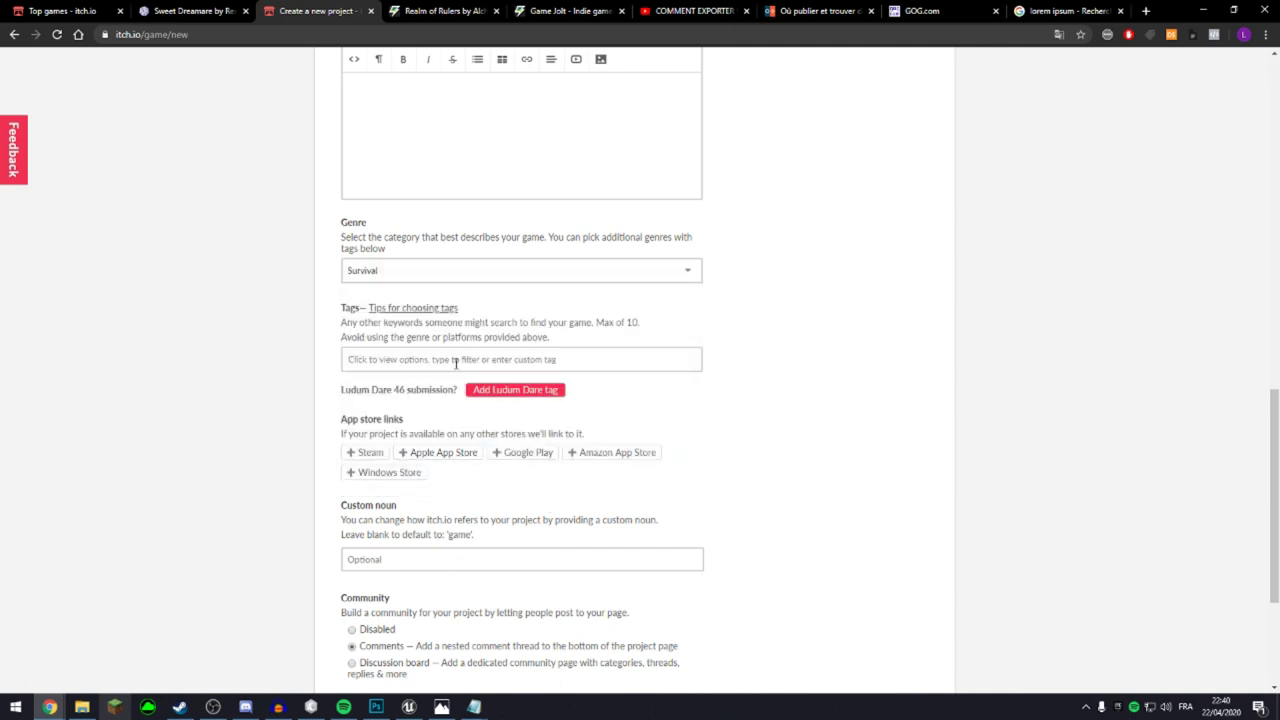
{"action": "left_click", "coordinate": [455, 360]}
Add the low-poly tag and a Steam link field, and set Community to Discussion board.
{"action": "scroll", "coordinate": [415, 405], "scroll_direction": "down", "scroll_amount": 3}
{"action": "left_click", "coordinate": [443, 477]}
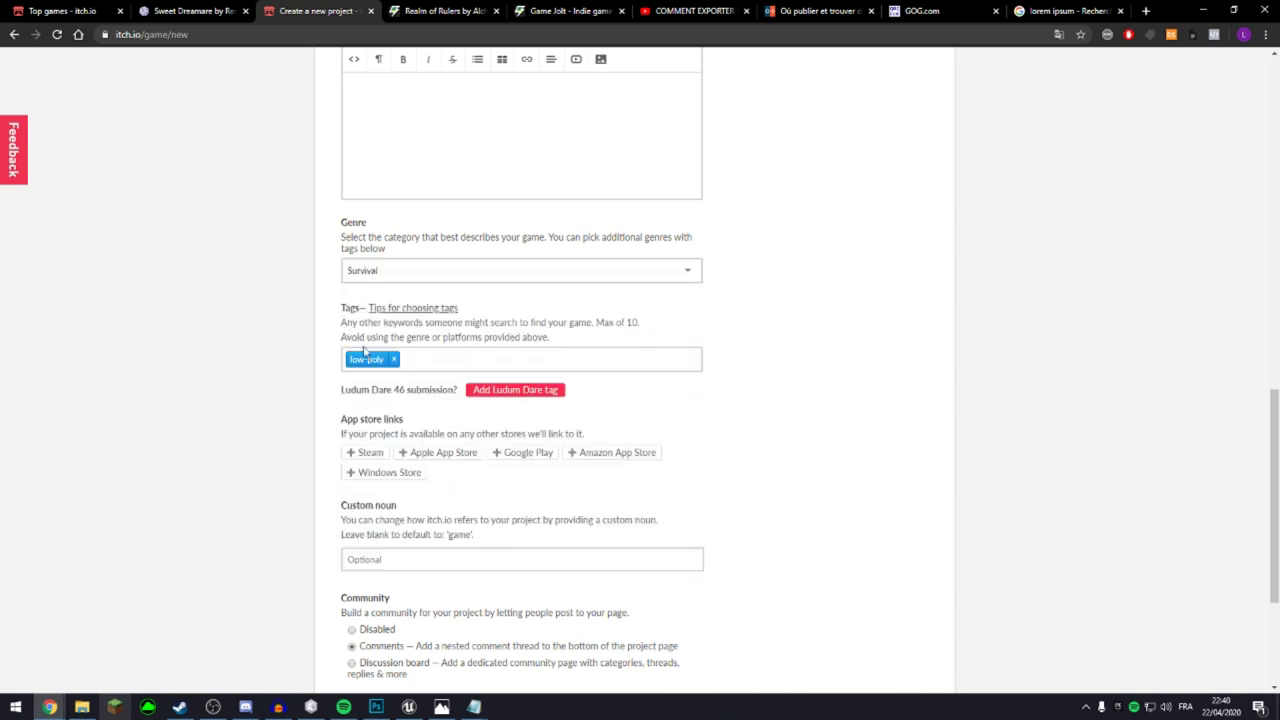
{"action": "scroll", "coordinate": [400, 540], "scroll_direction": "down", "scroll_amount": 2}
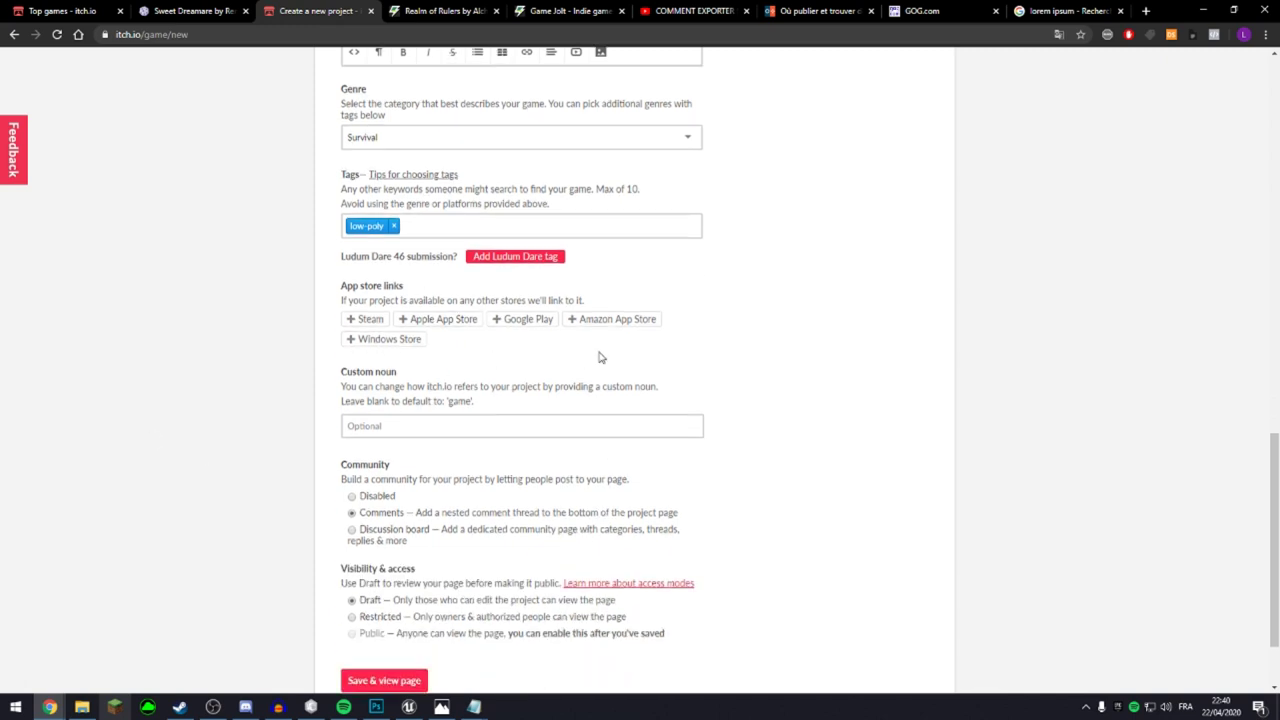
{"action": "left_click", "coordinate": [376, 319]}
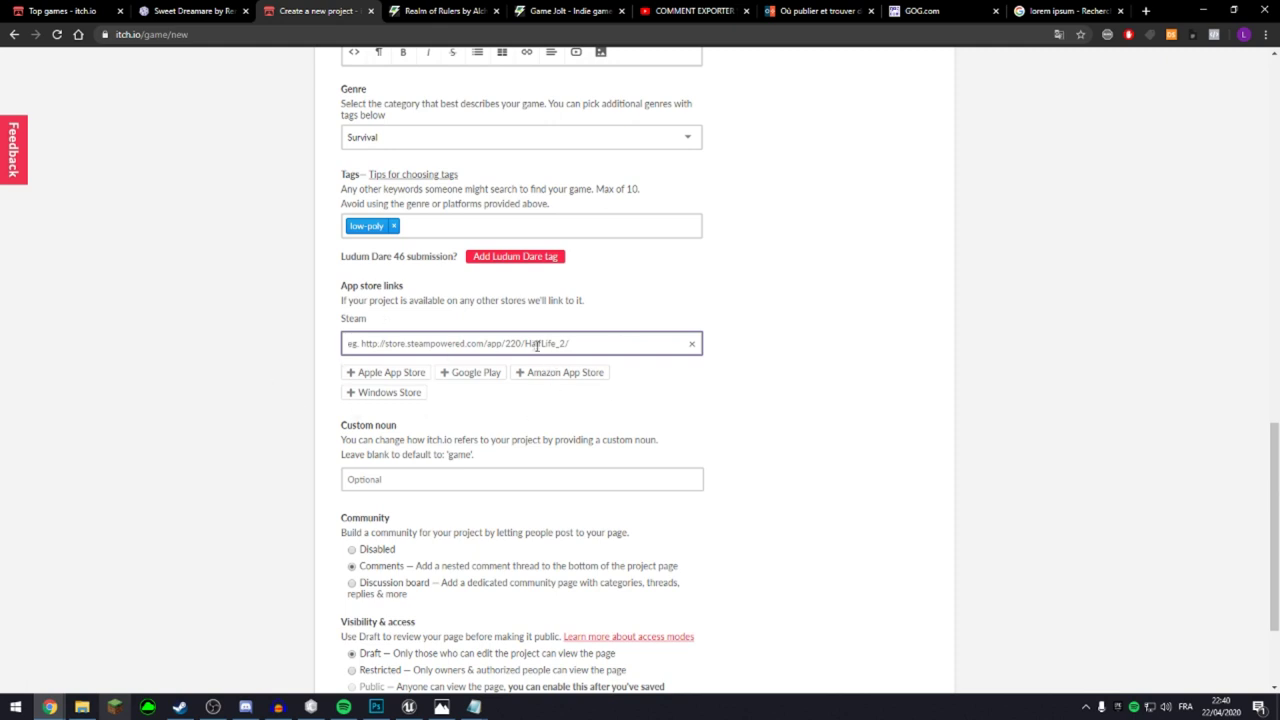
{"action": "scroll", "coordinate": [540, 350], "scroll_direction": "down", "scroll_amount": 3}
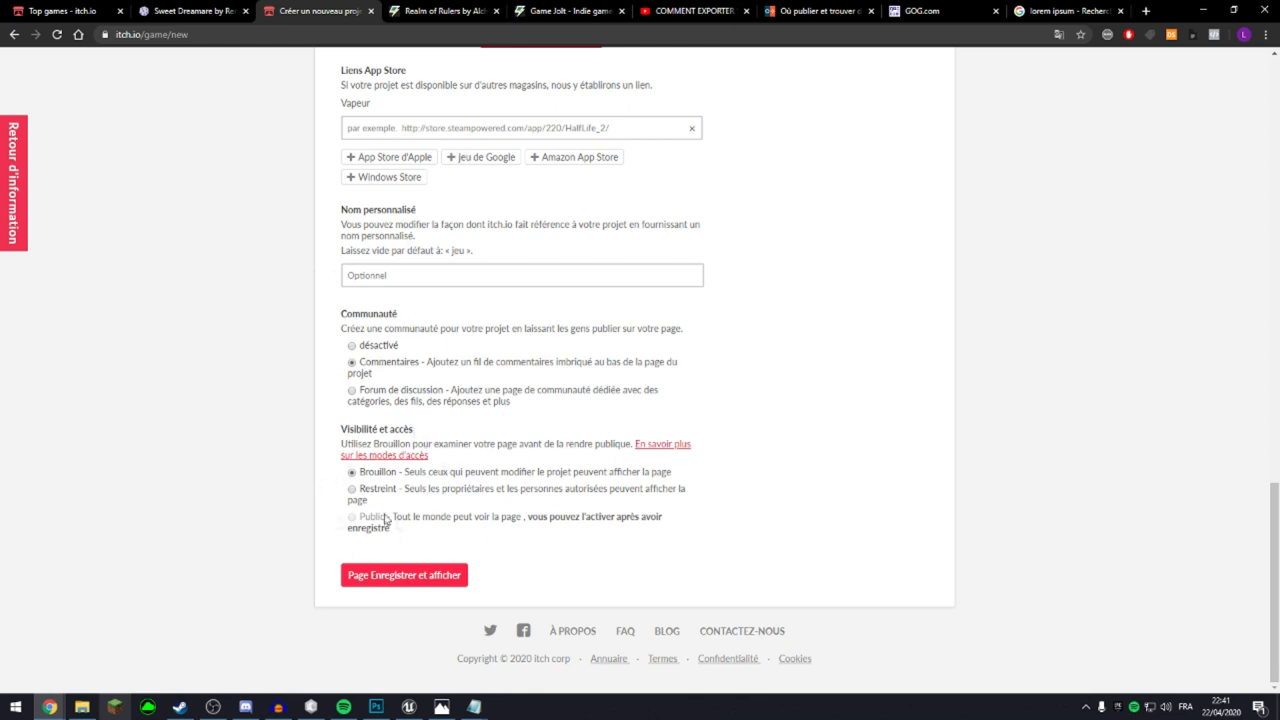
{"action": "scroll", "coordinate": [357, 489], "scroll_direction": "up", "scroll_amount": 1}
{"action": "left_click", "coordinate": [352, 517]}
Check the gameplay video field and the Sweet Dreamare page, then switch to Game Jolt.
{"action": "scroll", "coordinate": [494, 591], "scroll_direction": "up", "scroll_amount": 2}
{"action": "scroll", "coordinate": [320, 523], "scroll_direction": "down", "scroll_amount": 2}
{"action": "scroll", "coordinate": [380, 443], "scroll_direction": "up", "scroll_amount": 3}
{"action": "scroll", "coordinate": [380, 443], "scroll_direction": "up", "scroll_amount": 10}
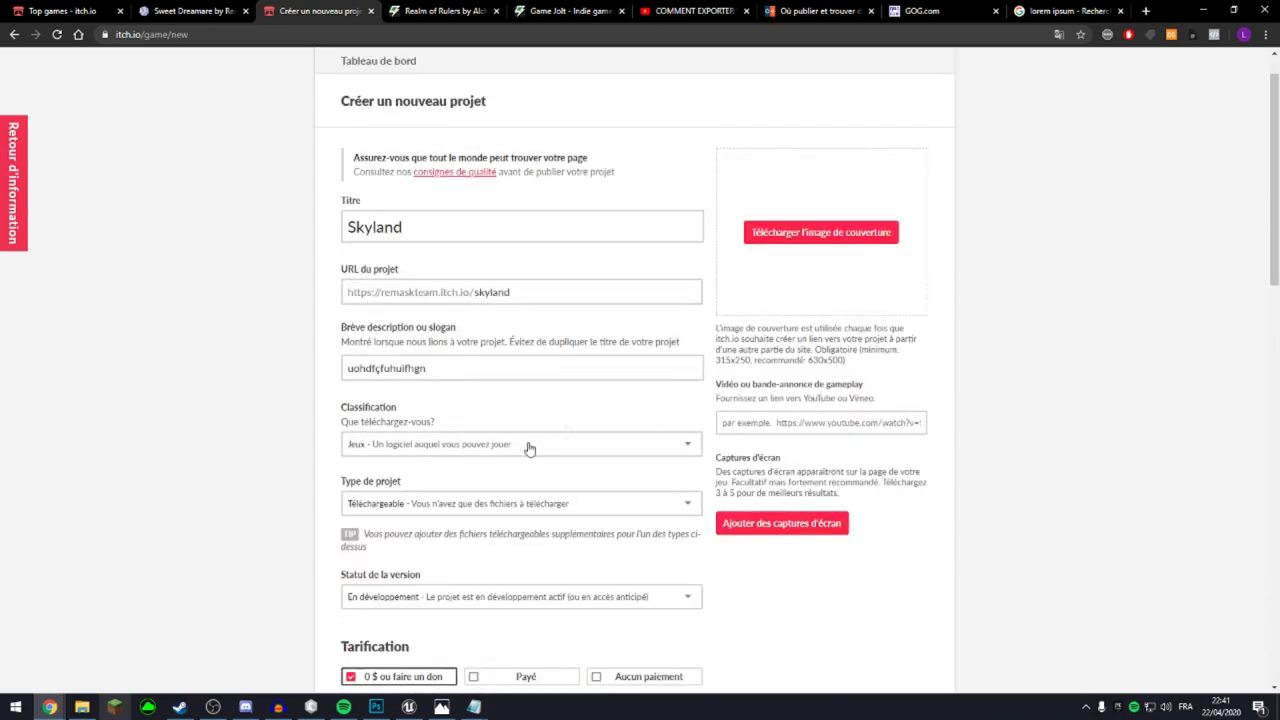
{"action": "scroll", "coordinate": [736, 411], "scroll_direction": "up", "scroll_amount": 1}
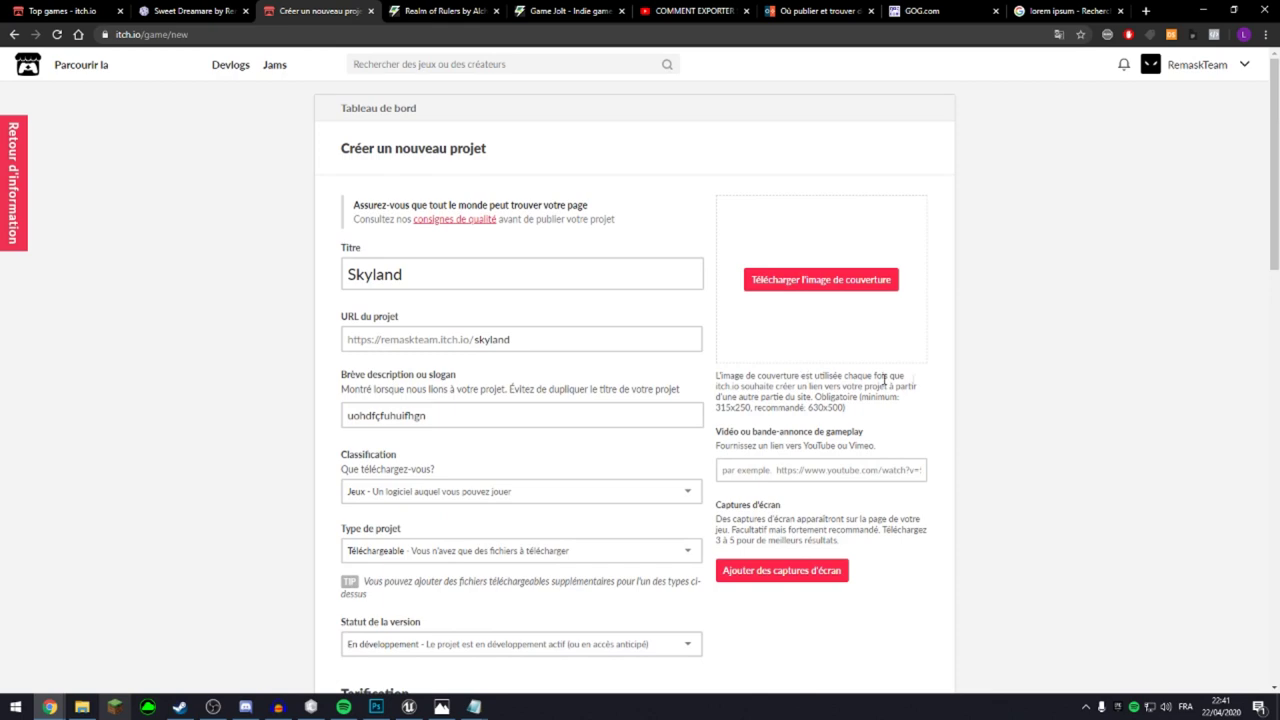
{"action": "left_click", "coordinate": [817, 467]}
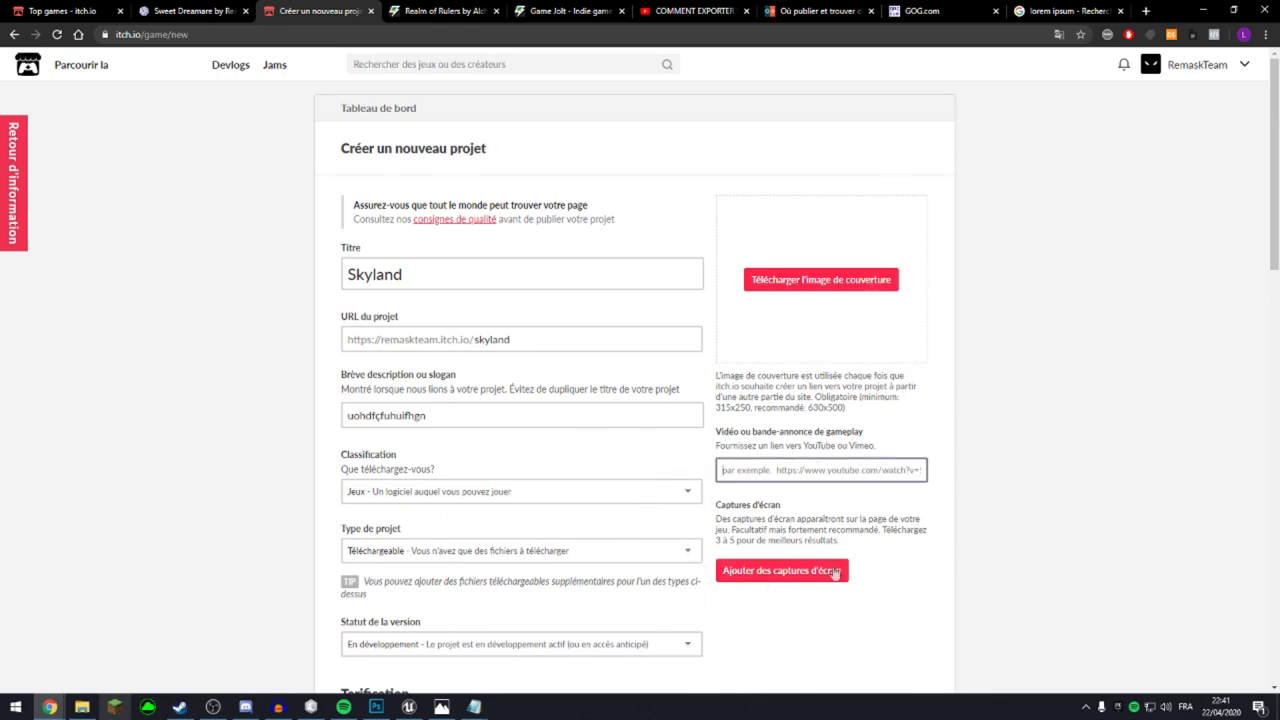
{"action": "left_click", "coordinate": [250, 10]}
{"action": "scroll", "coordinate": [640, 400], "scroll_direction": "down", "scroll_amount": 3}
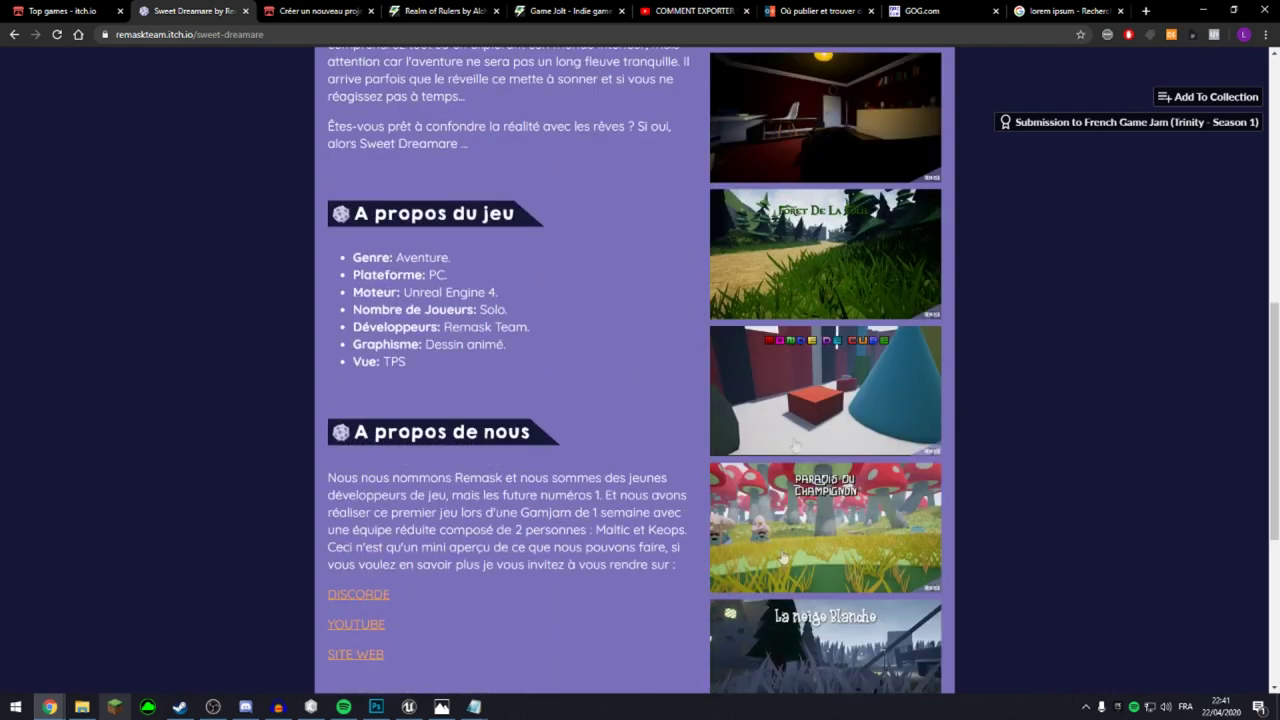
{"action": "left_click", "coordinate": [323, 10]}
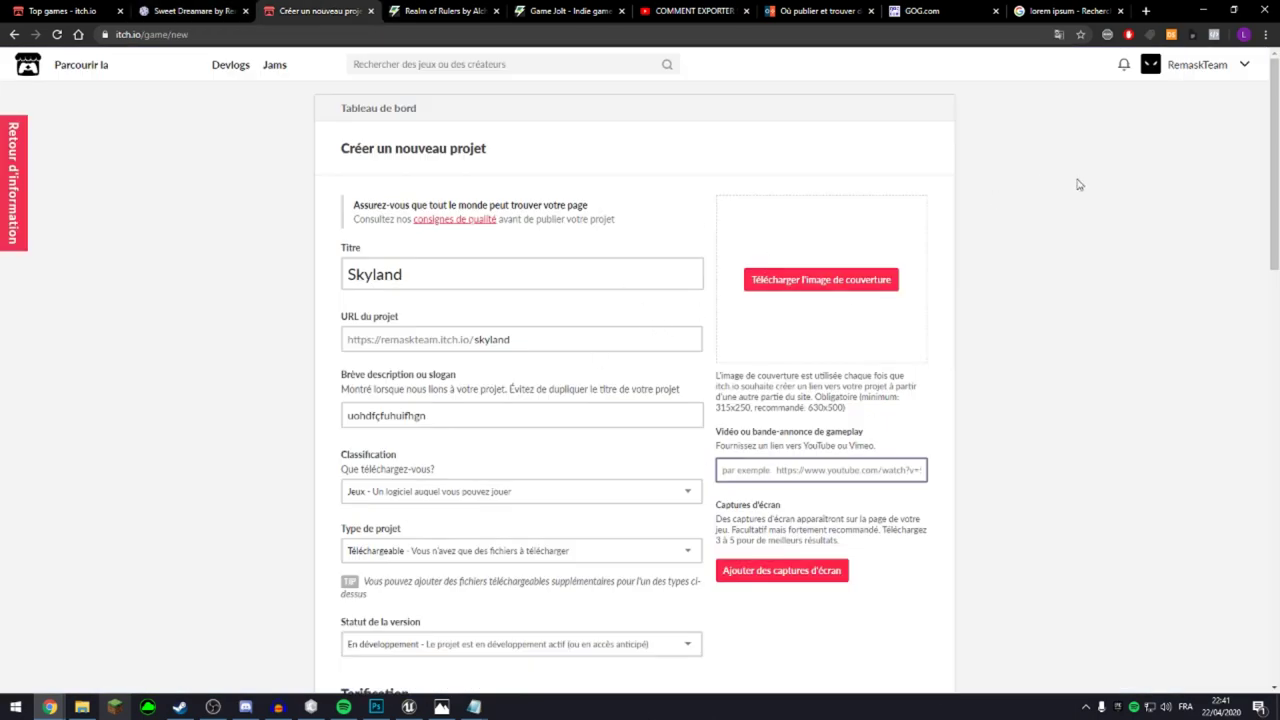
{"action": "key", "text": "ctrl+Tab"}
{"action": "key", "text": "ctrl+Tab"}
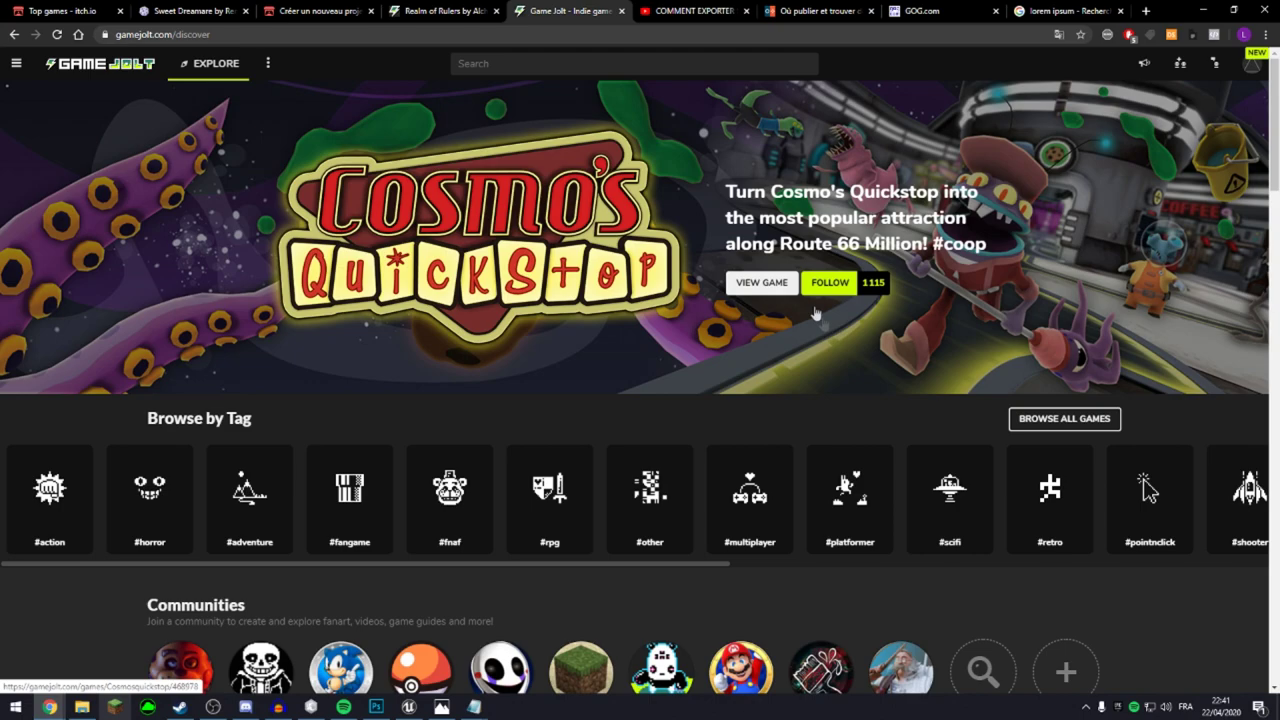
Browse the Game Jolt discover page's tag row and featured games, then open Realm of Rulers.
{"action": "scroll", "coordinate": [691, 503], "scroll_direction": "down", "scroll_amount": 4}
{"action": "scroll", "coordinate": [1169, 456], "scroll_direction": "down", "scroll_amount": 3}
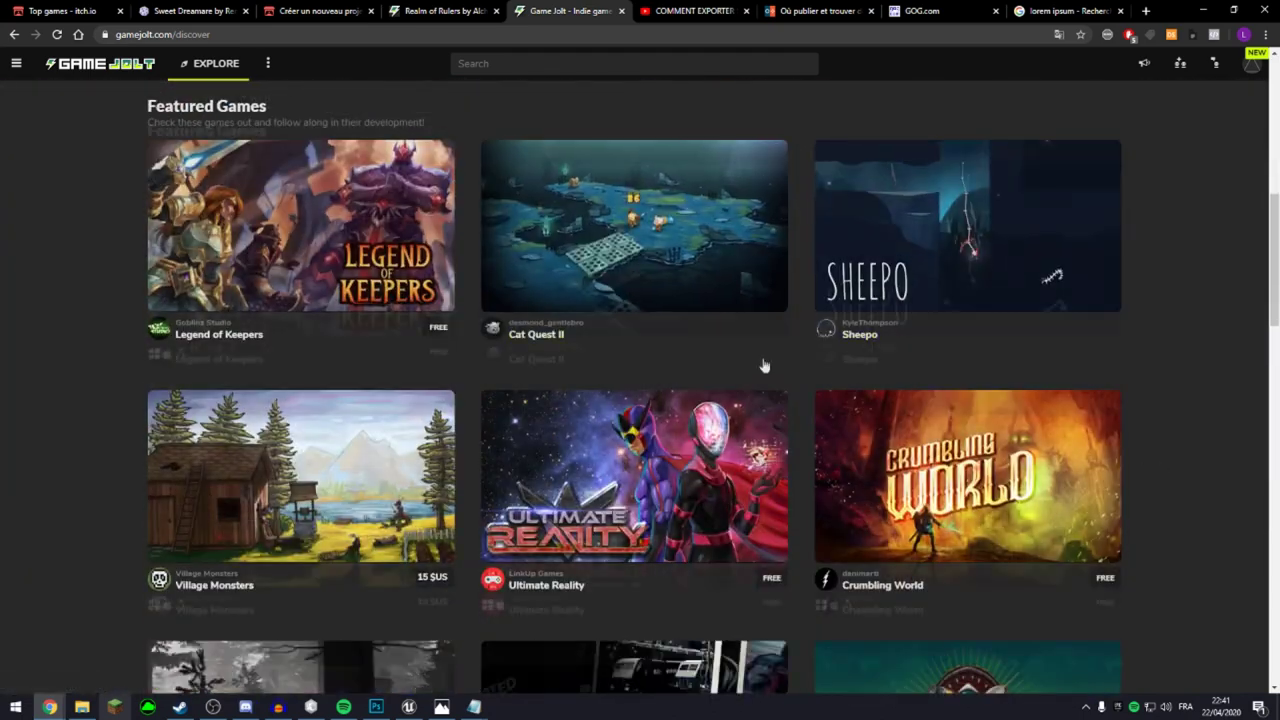
{"action": "scroll", "coordinate": [1060, 392], "scroll_direction": "down", "scroll_amount": 3}
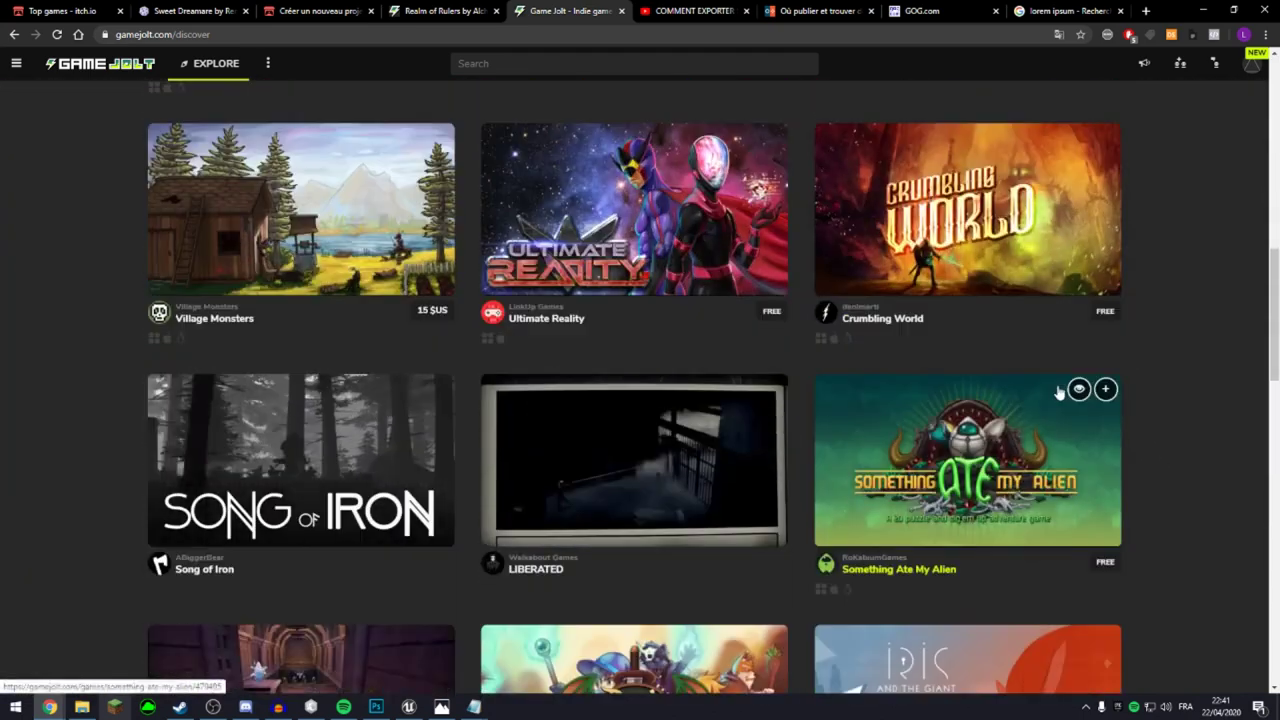
{"action": "scroll", "coordinate": [1065, 390], "scroll_direction": "up", "scroll_amount": 7}
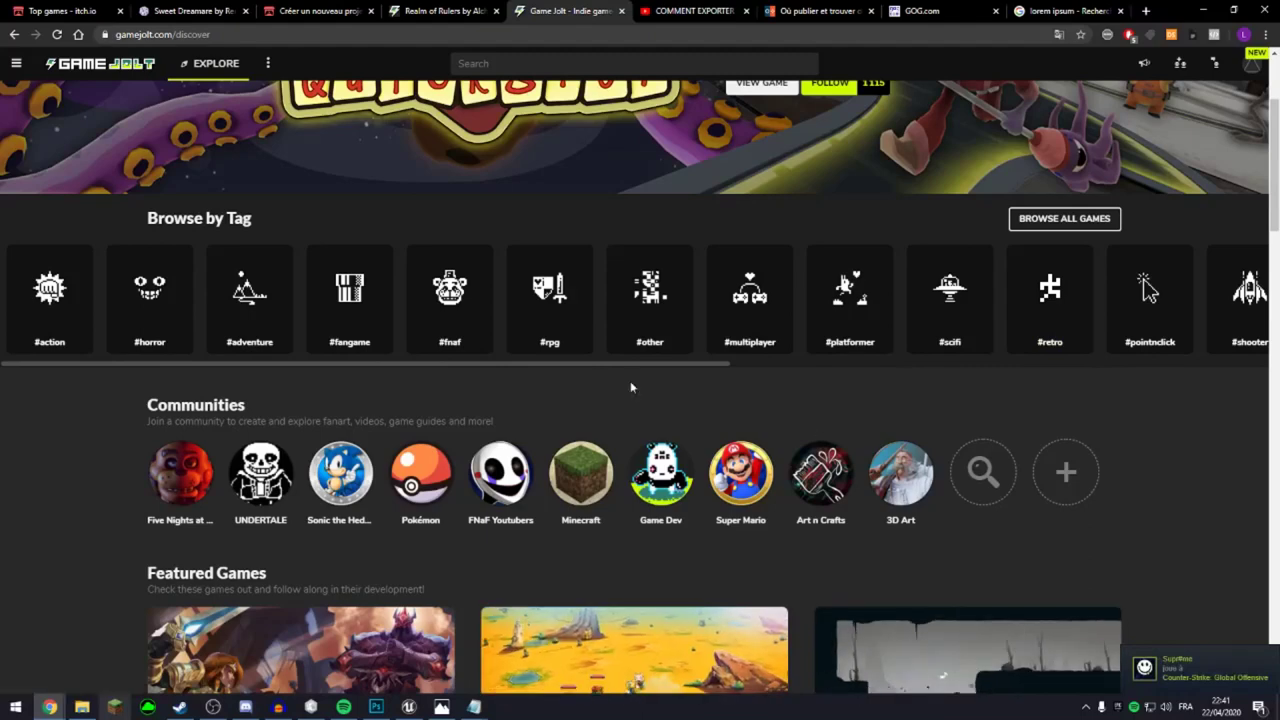
{"action": "left_click_drag", "start_coordinate": [597, 363], "coordinate": [1180, 400]}
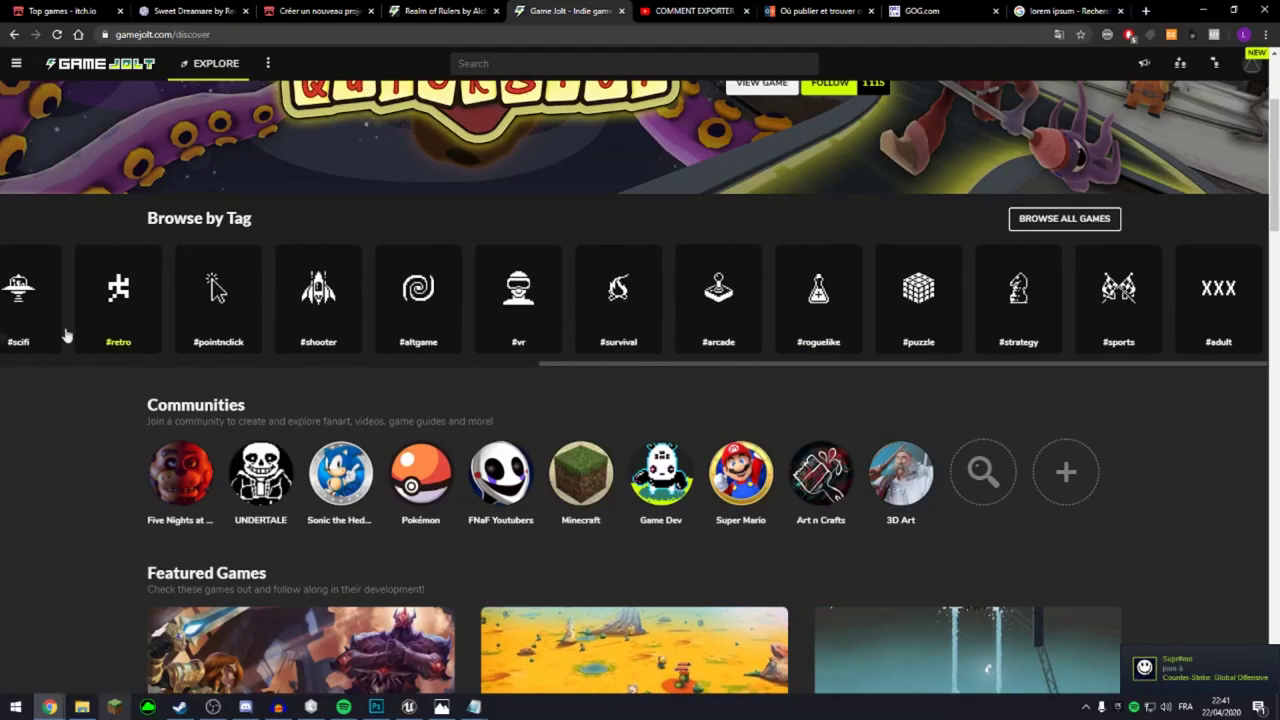
{"action": "left_click_drag", "start_coordinate": [728, 380], "coordinate": [188, 380]}
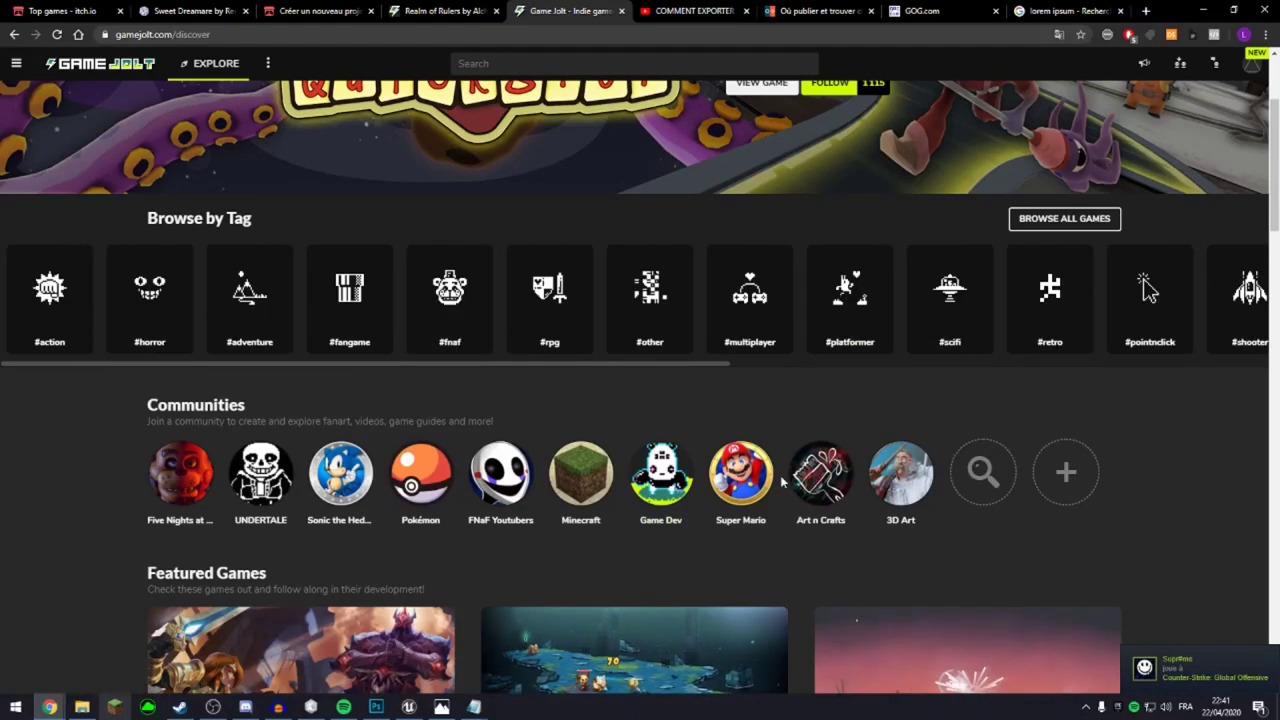
{"action": "scroll", "coordinate": [768, 500], "scroll_direction": "down", "scroll_amount": 6}
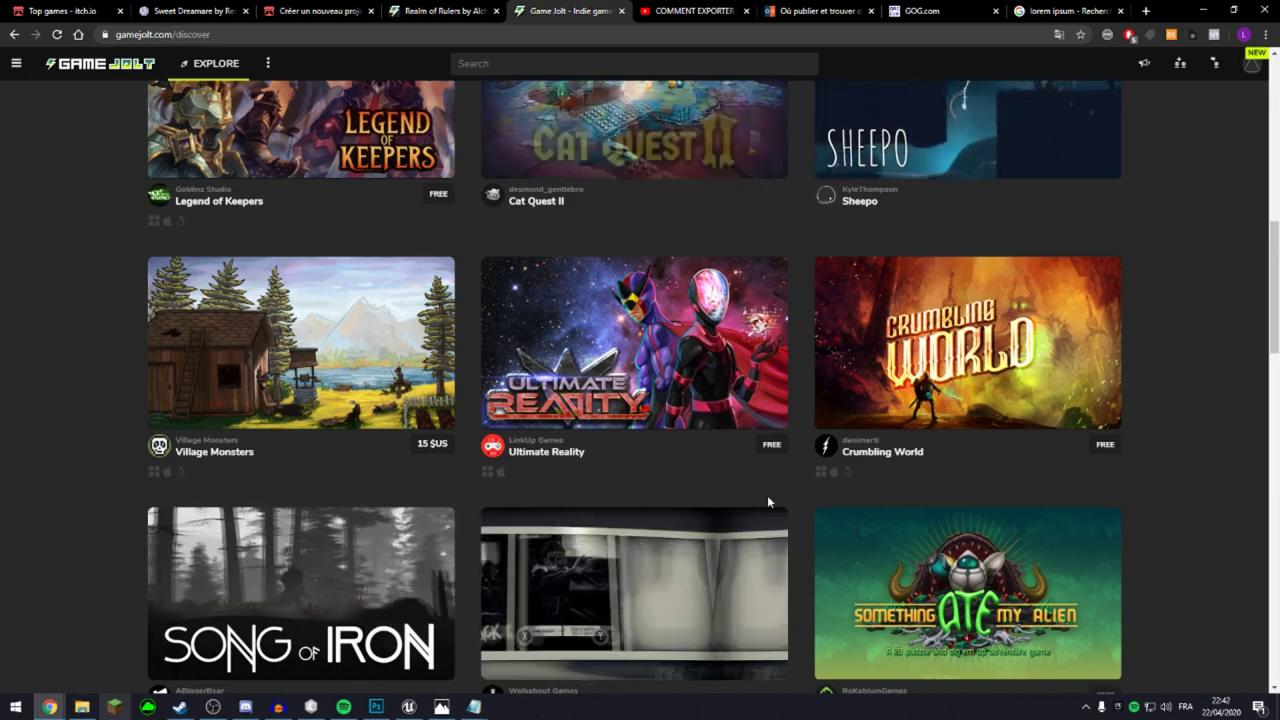
{"action": "left_click", "coordinate": [418, 10]}
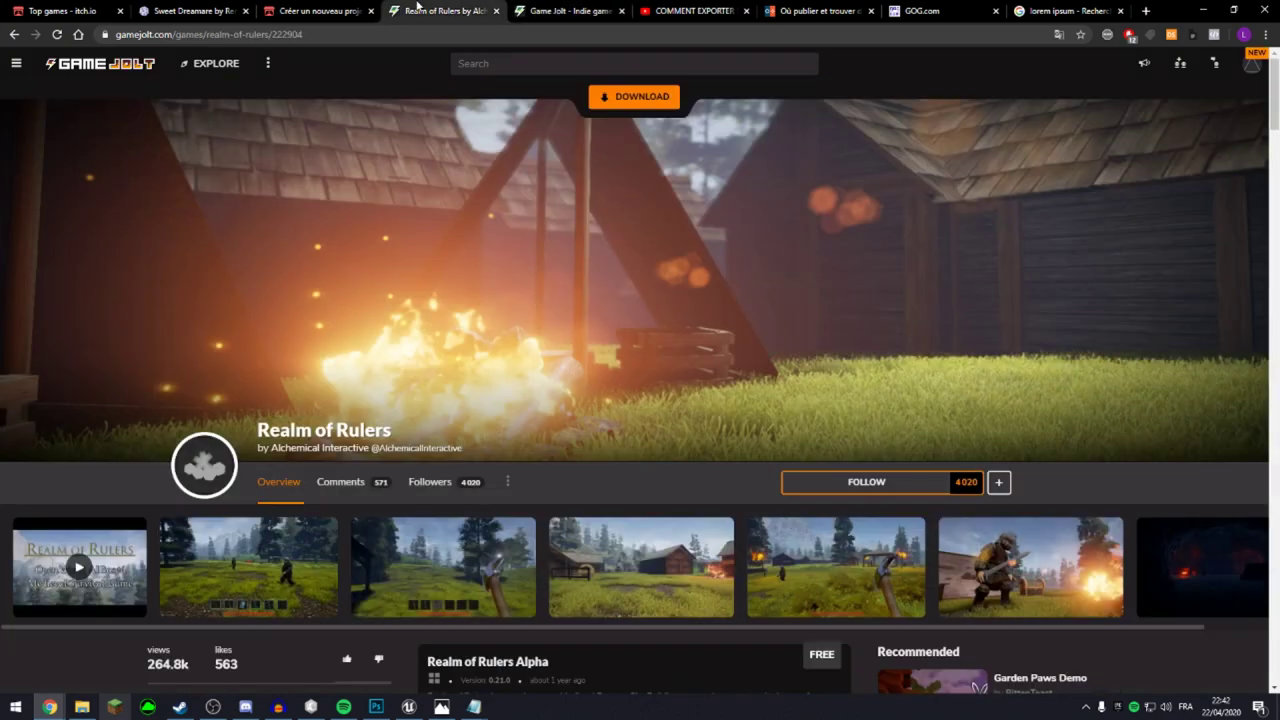
Read through the Realm of Rulers devlog, return to the top, and open the avatar account menu.
{"action": "scroll", "coordinate": [732, 463], "scroll_direction": "down", "scroll_amount": 3}
{"action": "scroll", "coordinate": [732, 463], "scroll_direction": "down", "scroll_amount": 8}
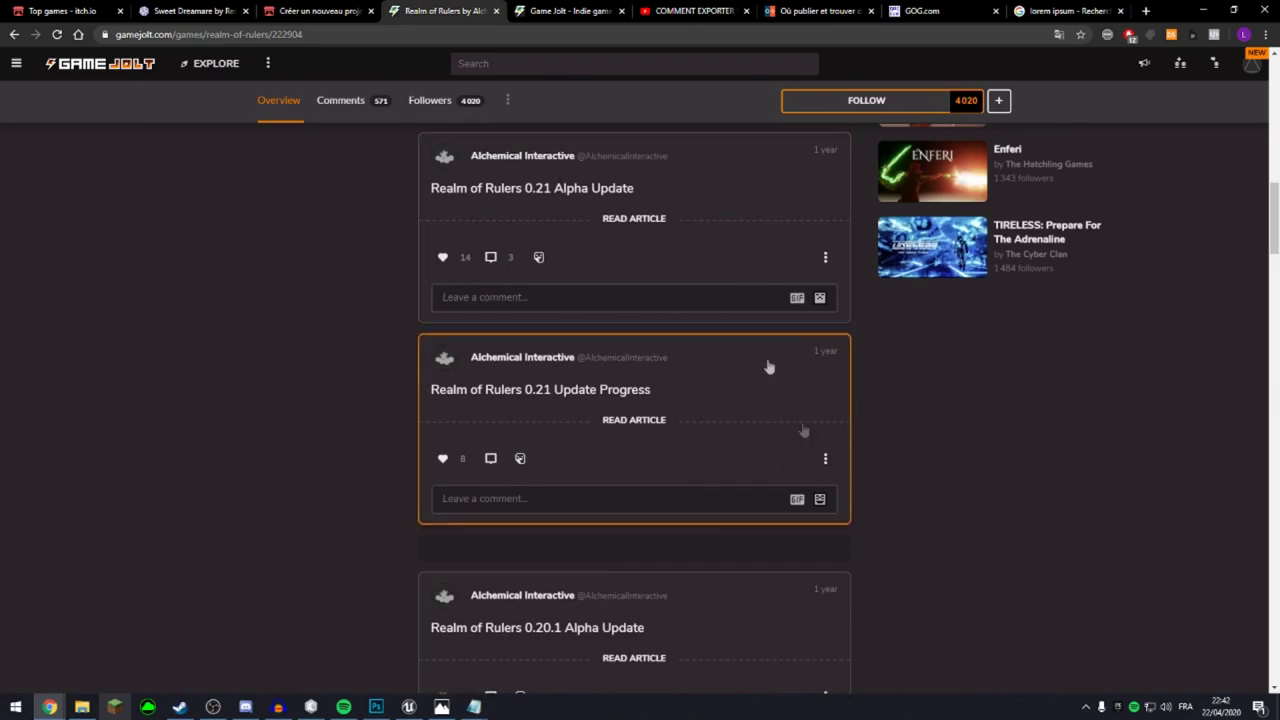
{"action": "scroll", "coordinate": [620, 383], "scroll_direction": "down", "scroll_amount": 3}
{"action": "scroll", "coordinate": [663, 273], "scroll_direction": "down", "scroll_amount": 3}
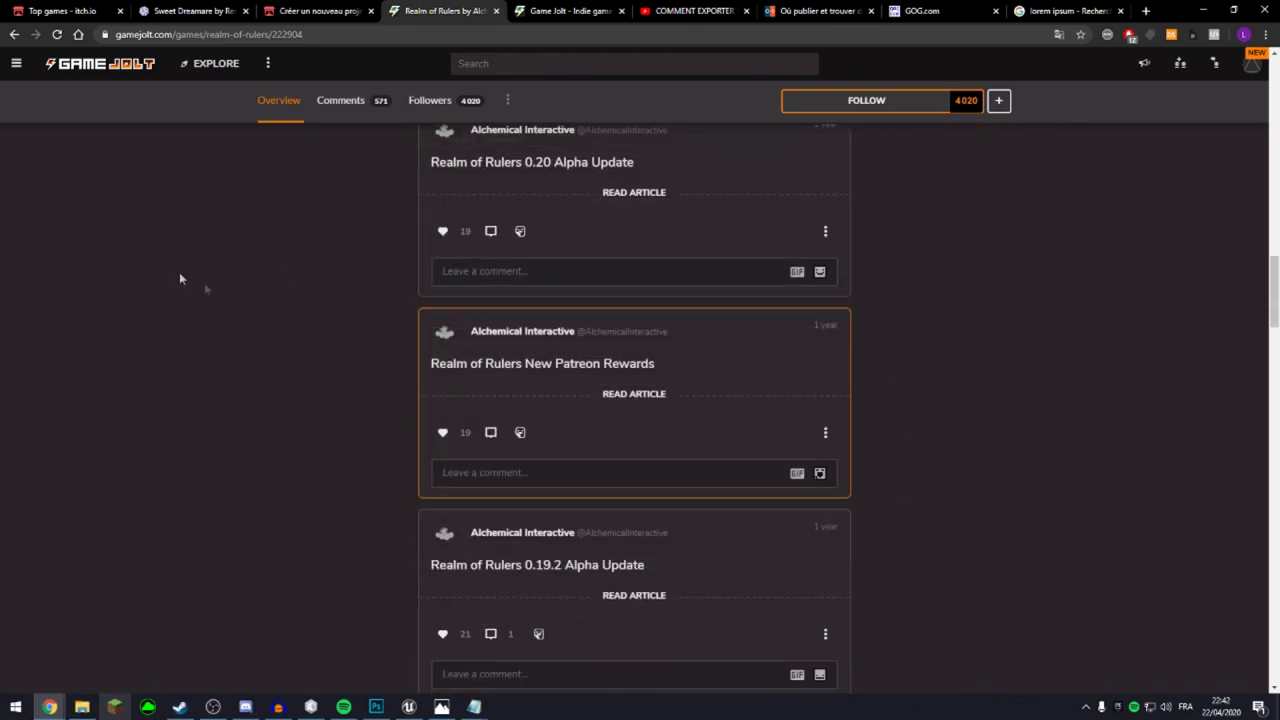
{"action": "scroll", "coordinate": [977, 506], "scroll_direction": "up", "scroll_amount": 15}
{"action": "scroll", "coordinate": [916, 555], "scroll_direction": "up", "scroll_amount": 1}
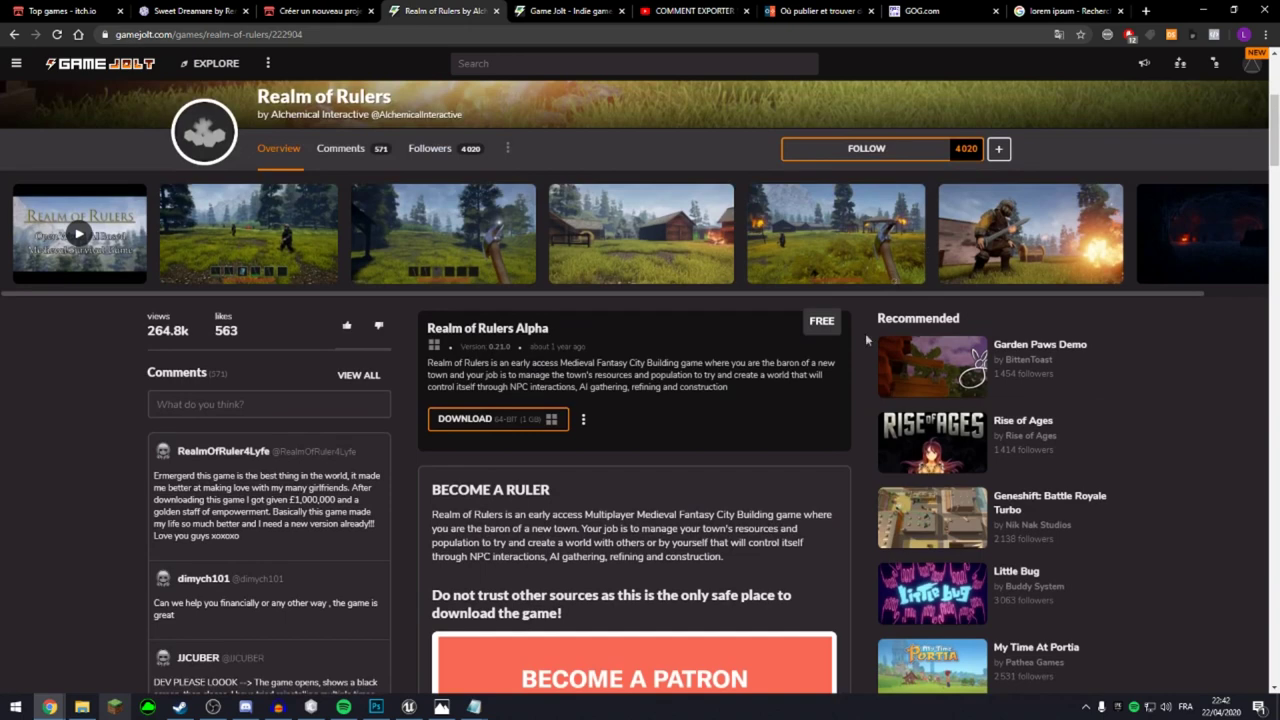
{"action": "left_click_drag", "start_coordinate": [148, 331], "coordinate": [236, 398]}
{"action": "left_click", "coordinate": [151, 391]}
{"action": "scroll", "coordinate": [504, 380], "scroll_direction": "down", "scroll_amount": 1}
{"action": "scroll", "coordinate": [504, 374], "scroll_direction": "up", "scroll_amount": 4}
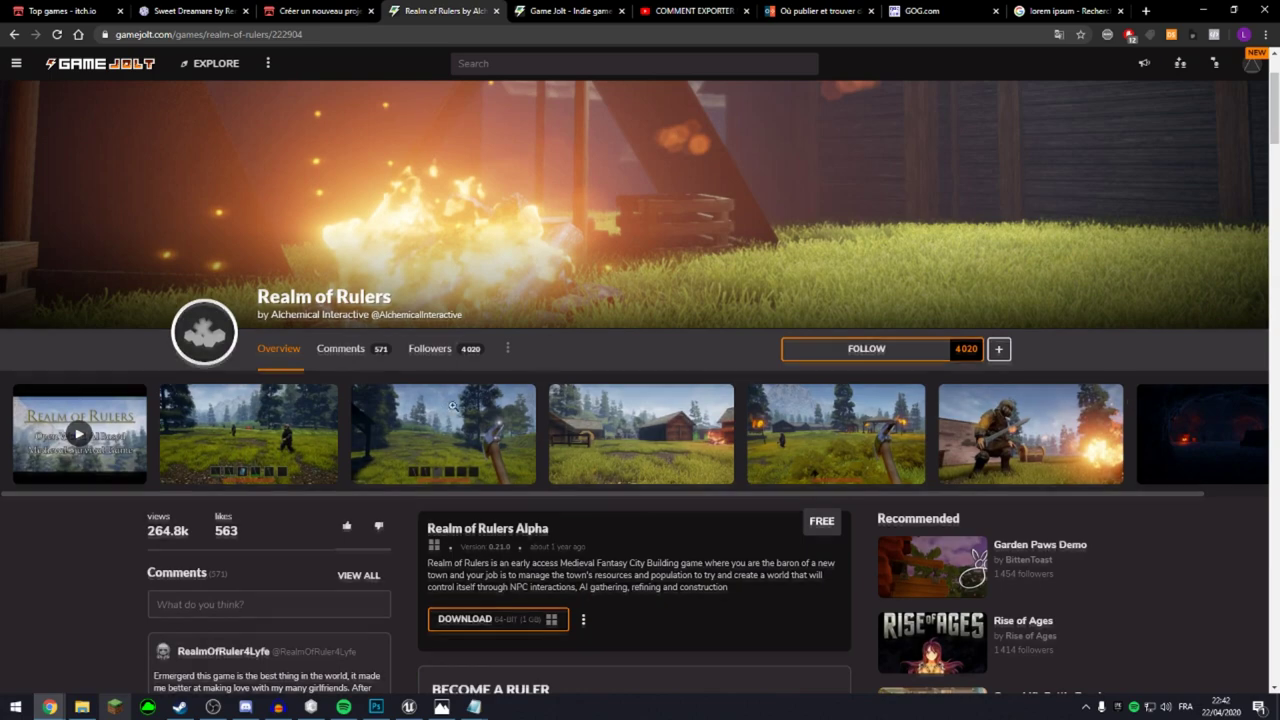
{"action": "scroll", "coordinate": [710, 232], "scroll_direction": "up", "scroll_amount": 2}
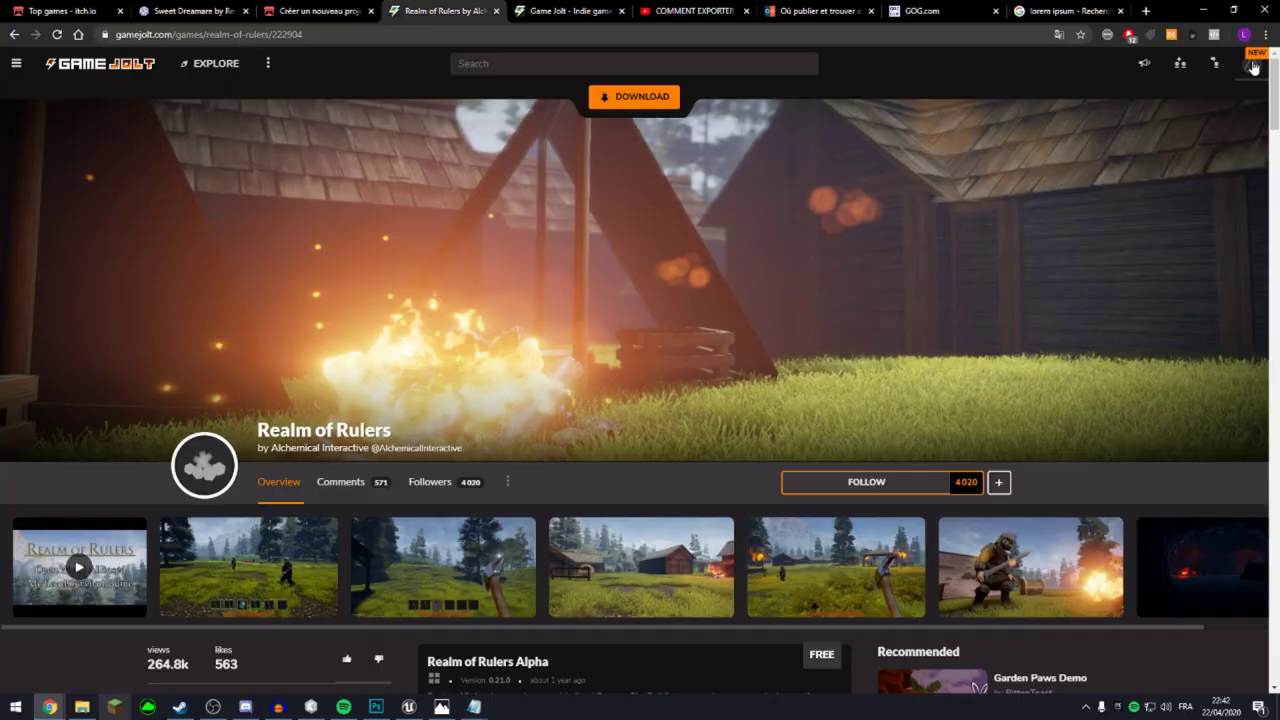
{"action": "left_click", "coordinate": [1253, 67]}
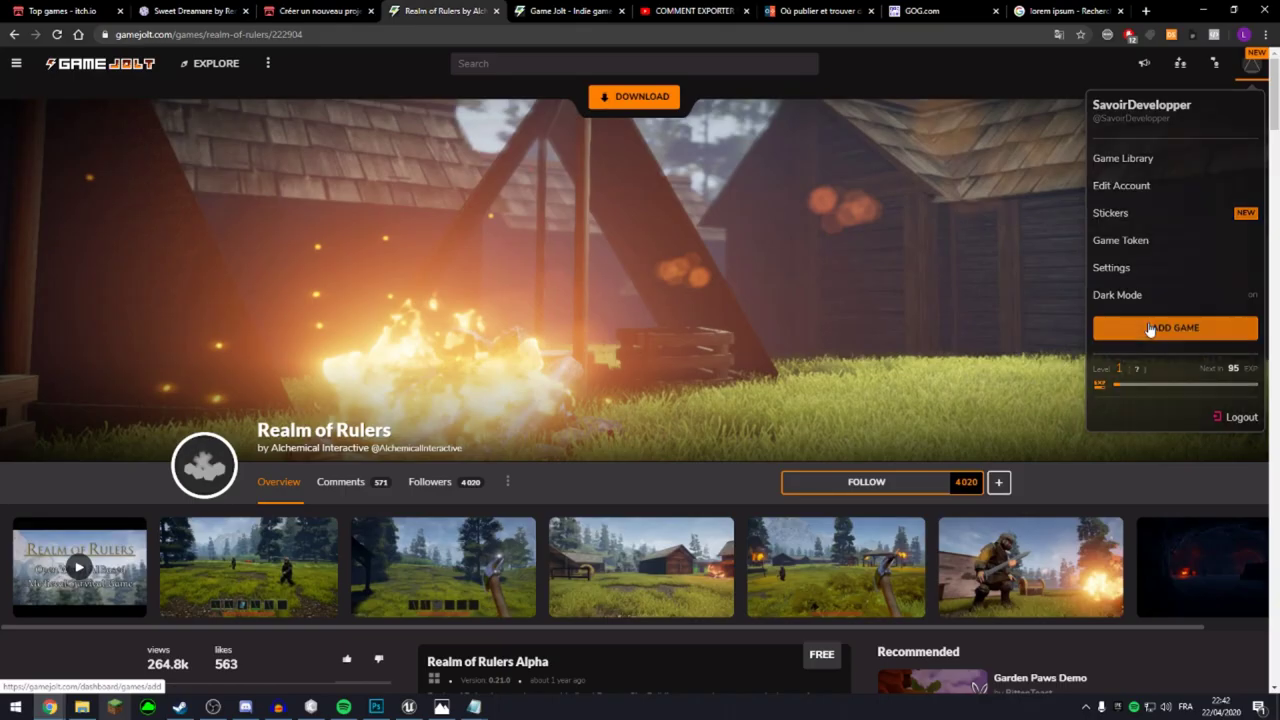
Choose Add Game, pick a development stage card, go back once, and pick a stage again.
{"action": "left_click", "coordinate": [1075, 496]}
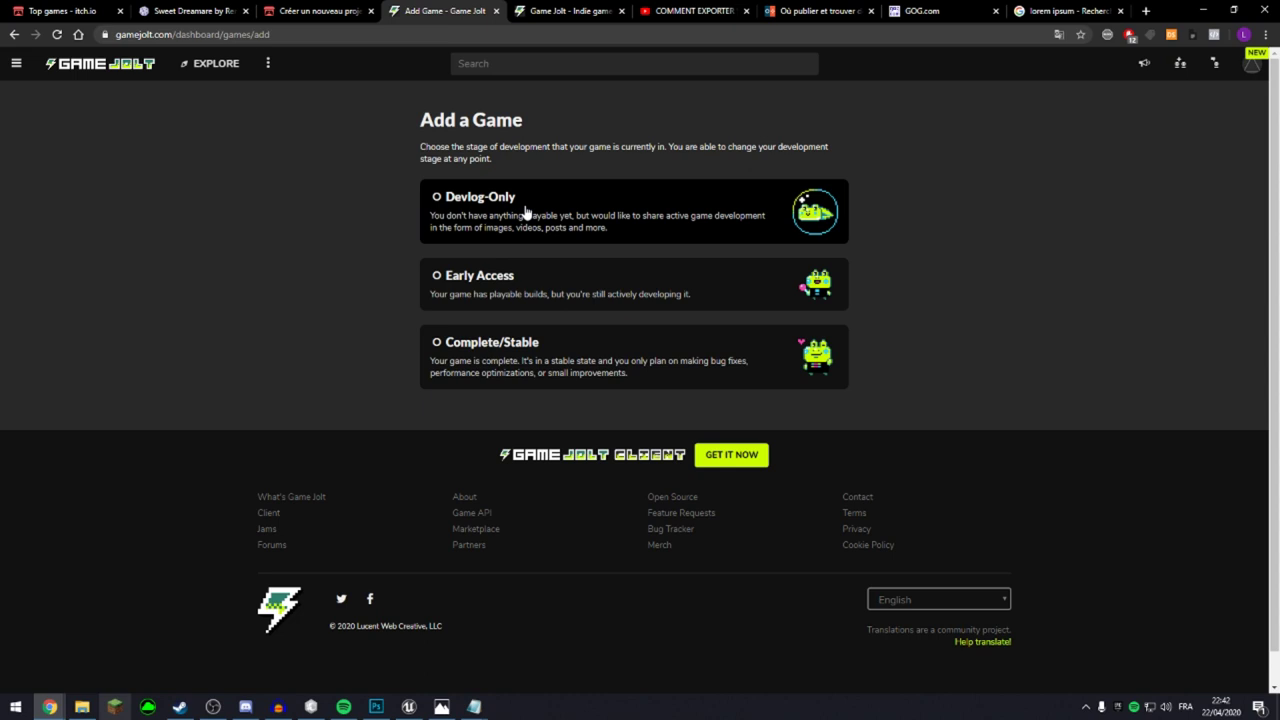
{"action": "left_click", "coordinate": [672, 292]}
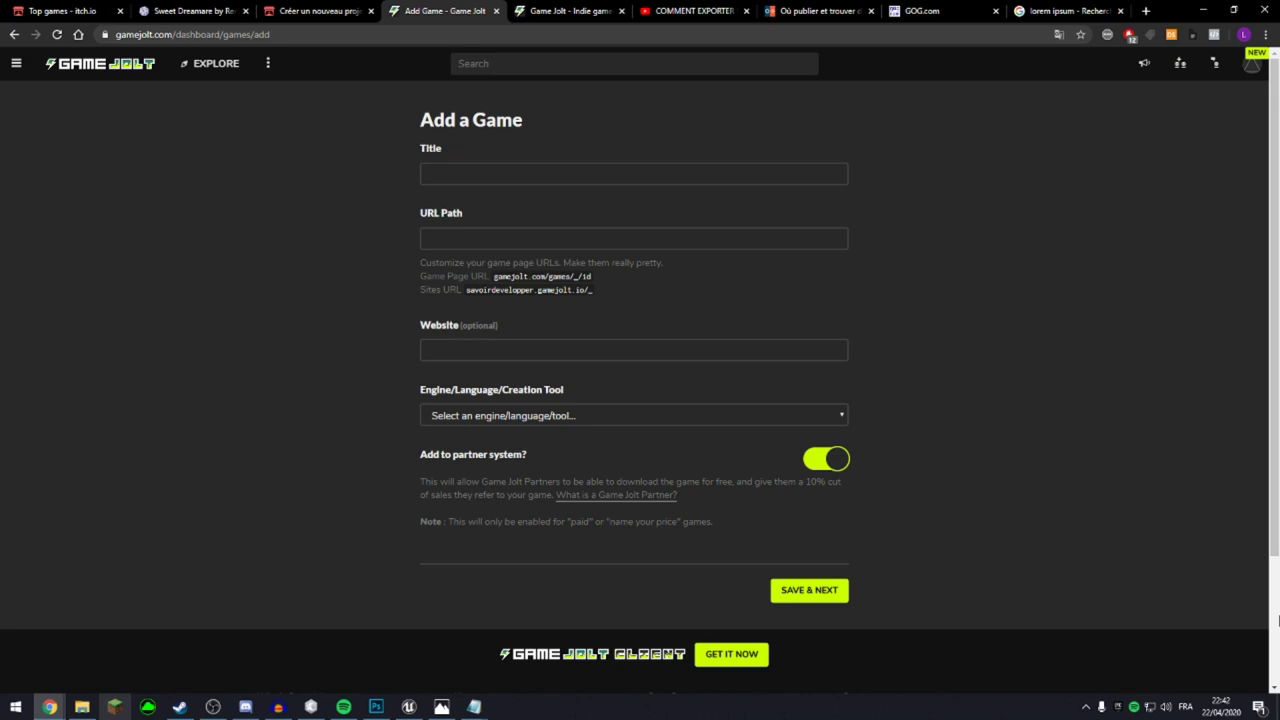
{"action": "scroll", "coordinate": [1278, 620], "scroll_direction": "down", "scroll_amount": 2}
{"action": "key", "text": "alt+Left"}
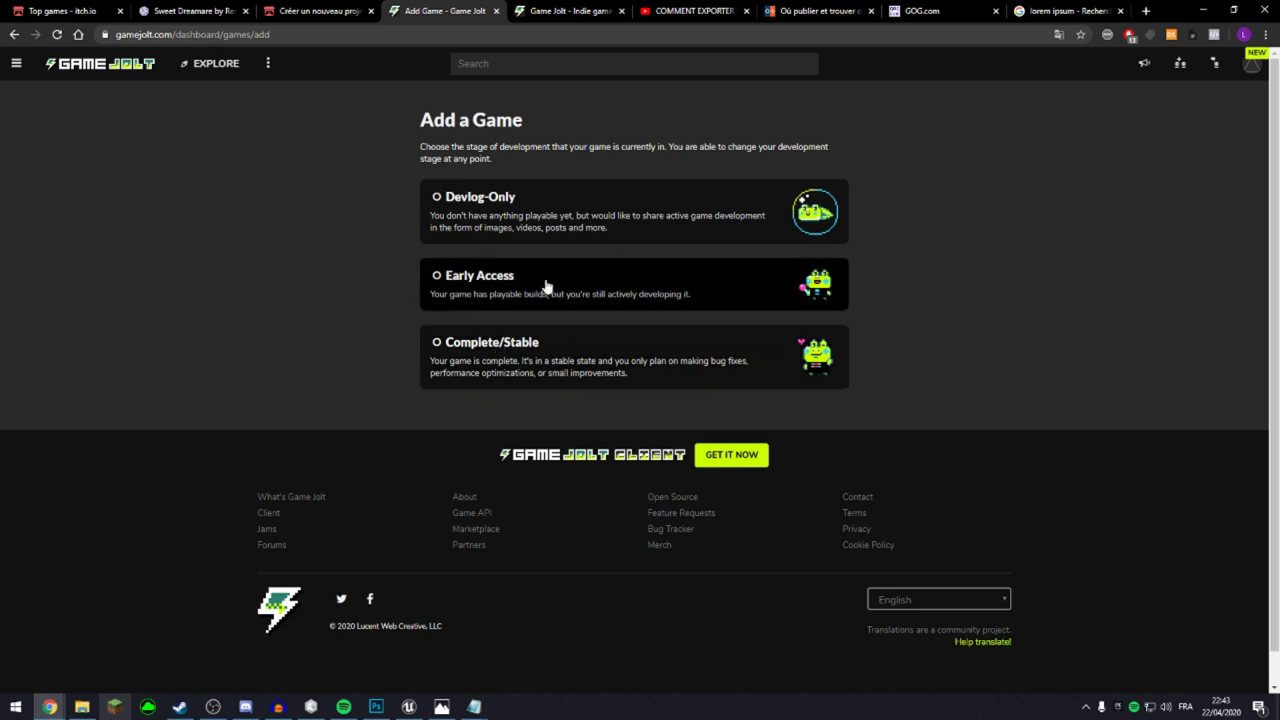
{"action": "left_click", "coordinate": [586, 351]}
Enter title Skyland, keep URL path skyland, and set the website to savoirdev.fr.
{"action": "left_click", "coordinate": [497, 178]}
{"action": "key", "text": "Tab"}
{"action": "key", "text": "shift+Tab"}
{"action": "type", "text": "Skyland"}
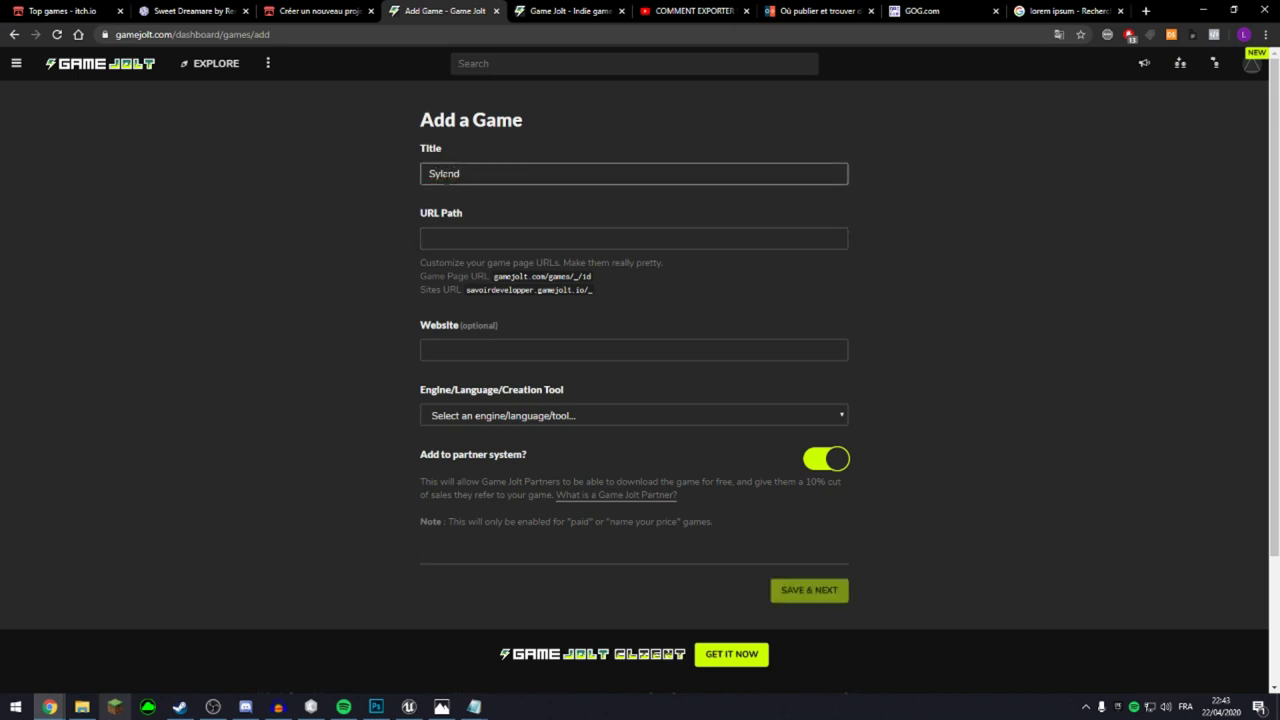
{"action": "key", "text": "Tab"}
{"action": "left_click", "coordinate": [312, 249]}
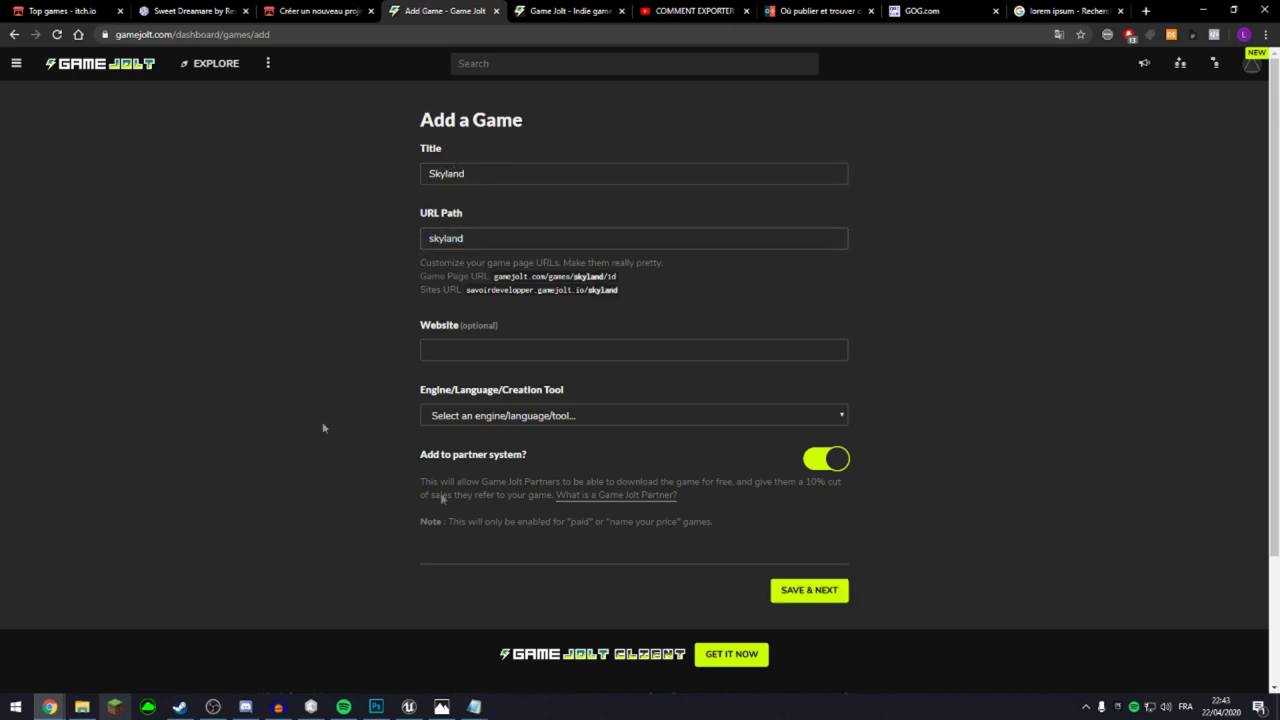
{"action": "left_click", "coordinate": [505, 348]}
{"action": "type", "text": "savoirdev.fr"}
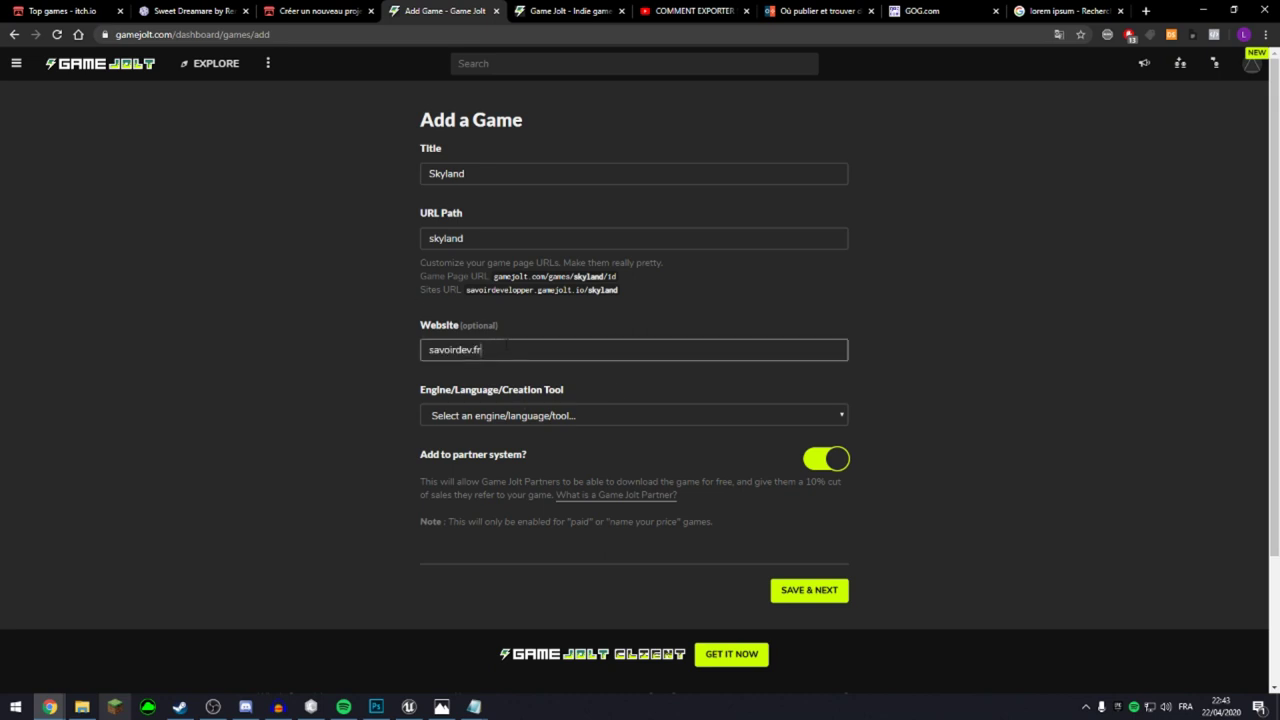
{"action": "left_click", "coordinate": [173, 349]}
Choose C/C++ as the engine and save the details with Save & Next.
{"action": "left_click", "coordinate": [600, 415]}
{"action": "scroll", "coordinate": [593, 330], "scroll_direction": "down", "scroll_amount": 5}
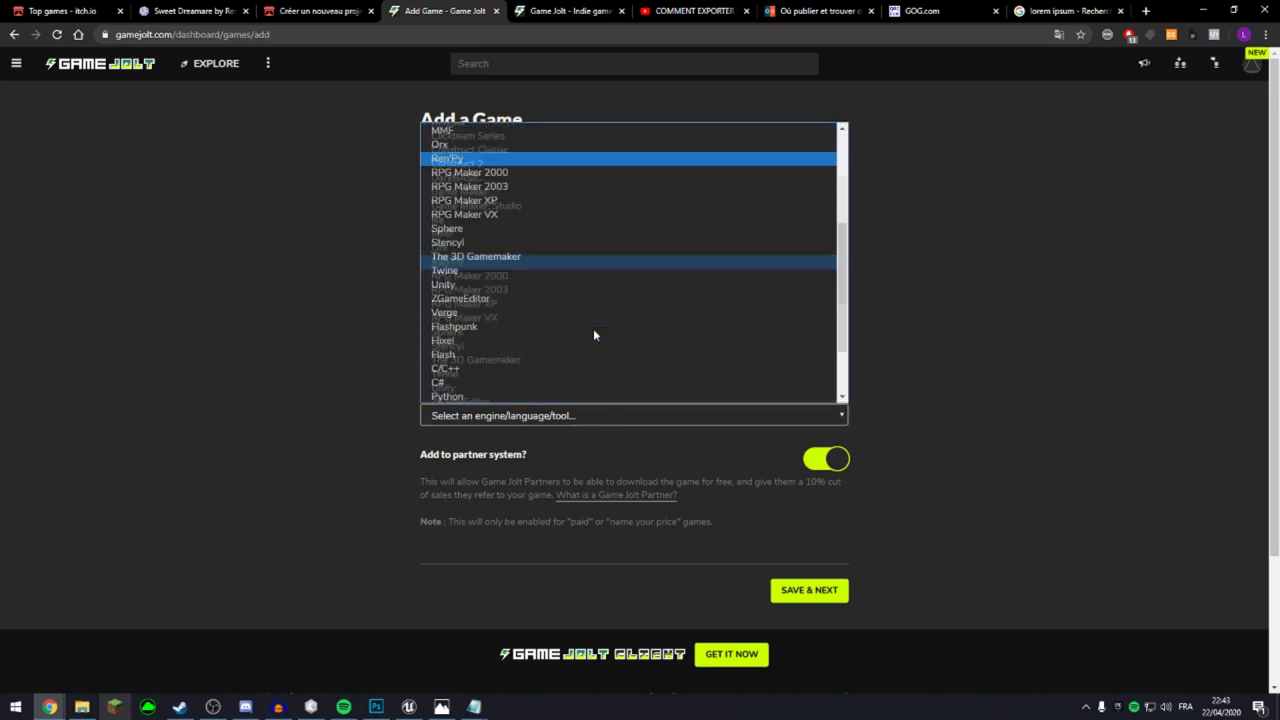
{"action": "scroll", "coordinate": [593, 335], "scroll_direction": "down", "scroll_amount": 2}
{"action": "scroll", "coordinate": [723, 286], "scroll_direction": "up", "scroll_amount": 2}
{"action": "left_click", "coordinate": [492, 418]}
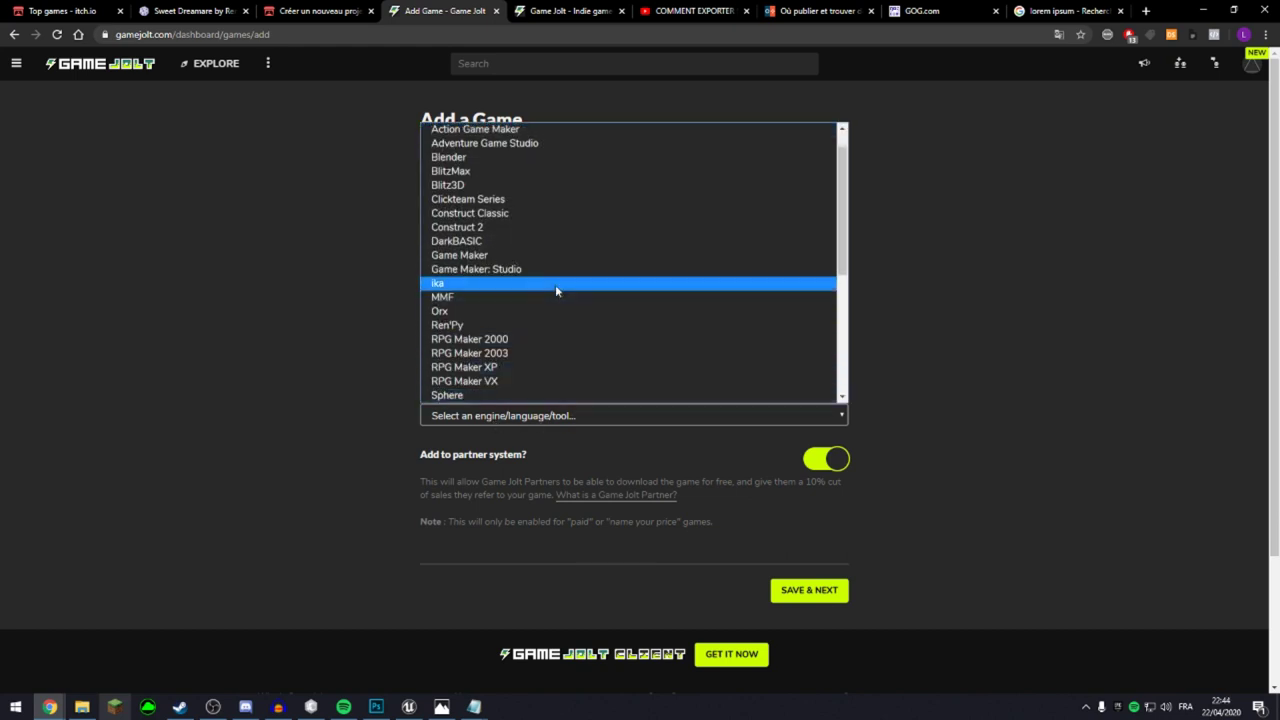
{"action": "scroll", "coordinate": [659, 268], "scroll_direction": "down", "scroll_amount": 3}
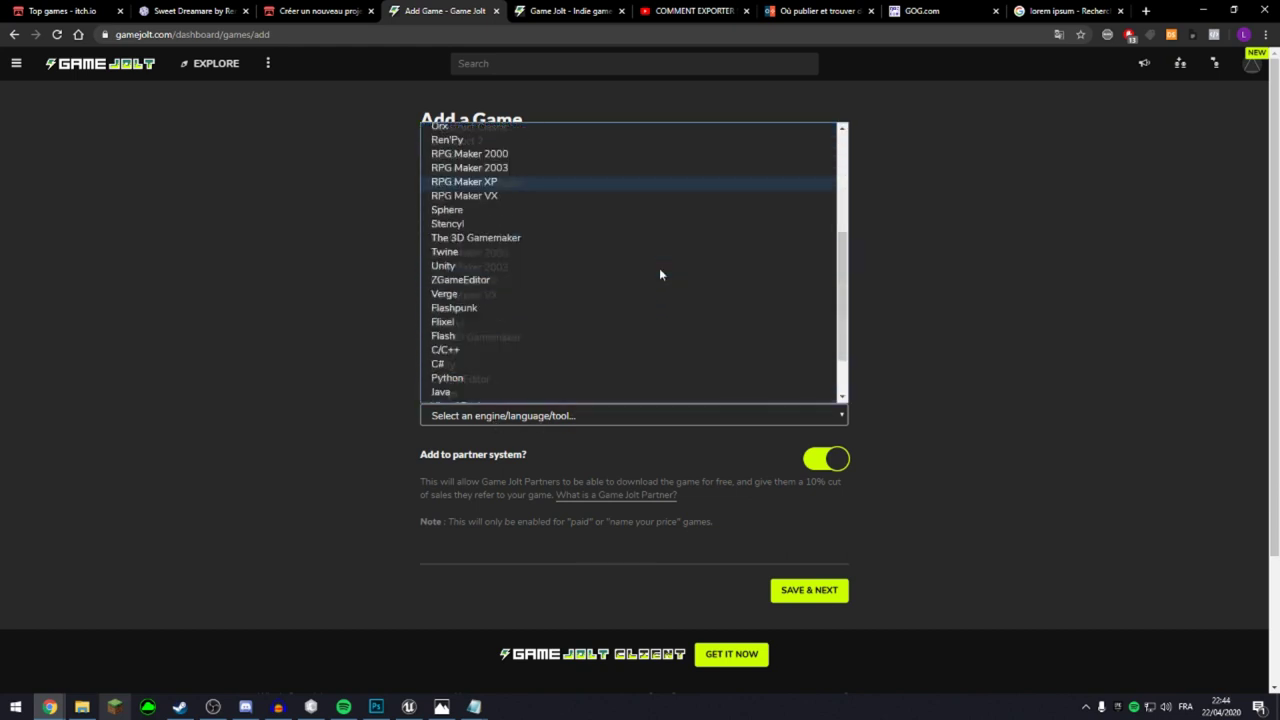
{"action": "scroll", "coordinate": [586, 245], "scroll_direction": "up", "scroll_amount": 4}
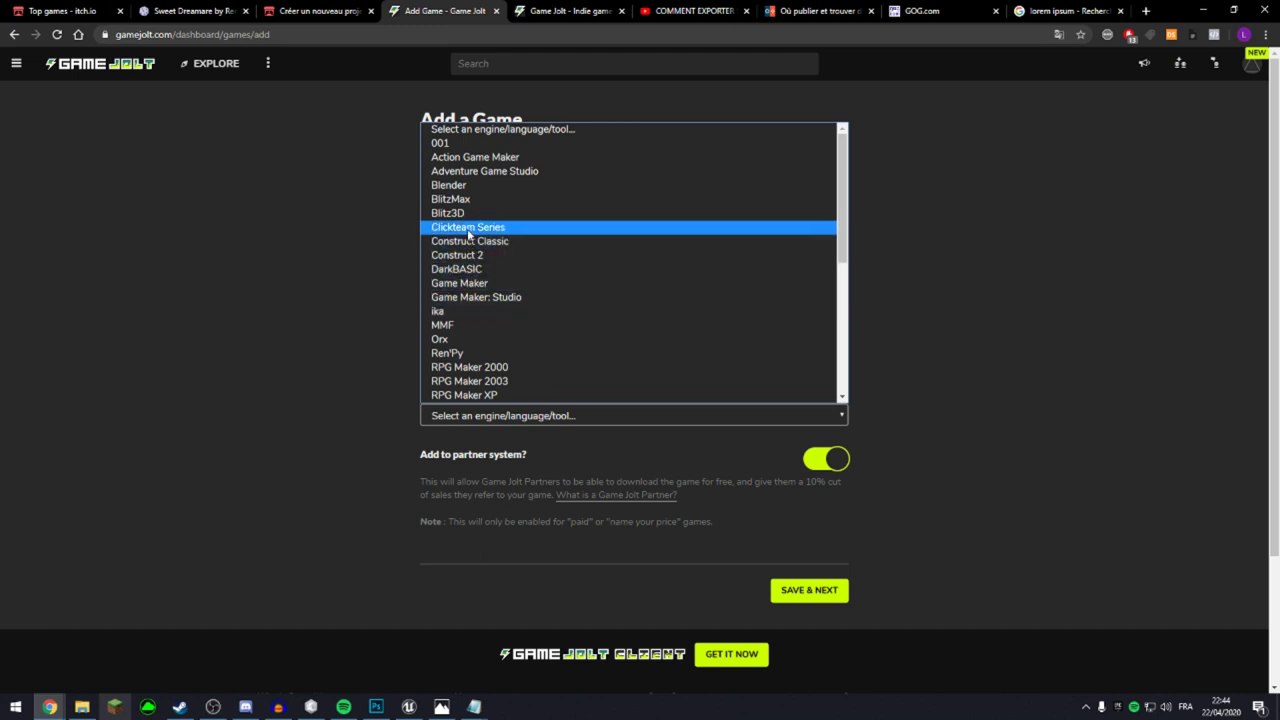
{"action": "scroll", "coordinate": [468, 233], "scroll_direction": "down", "scroll_amount": 5}
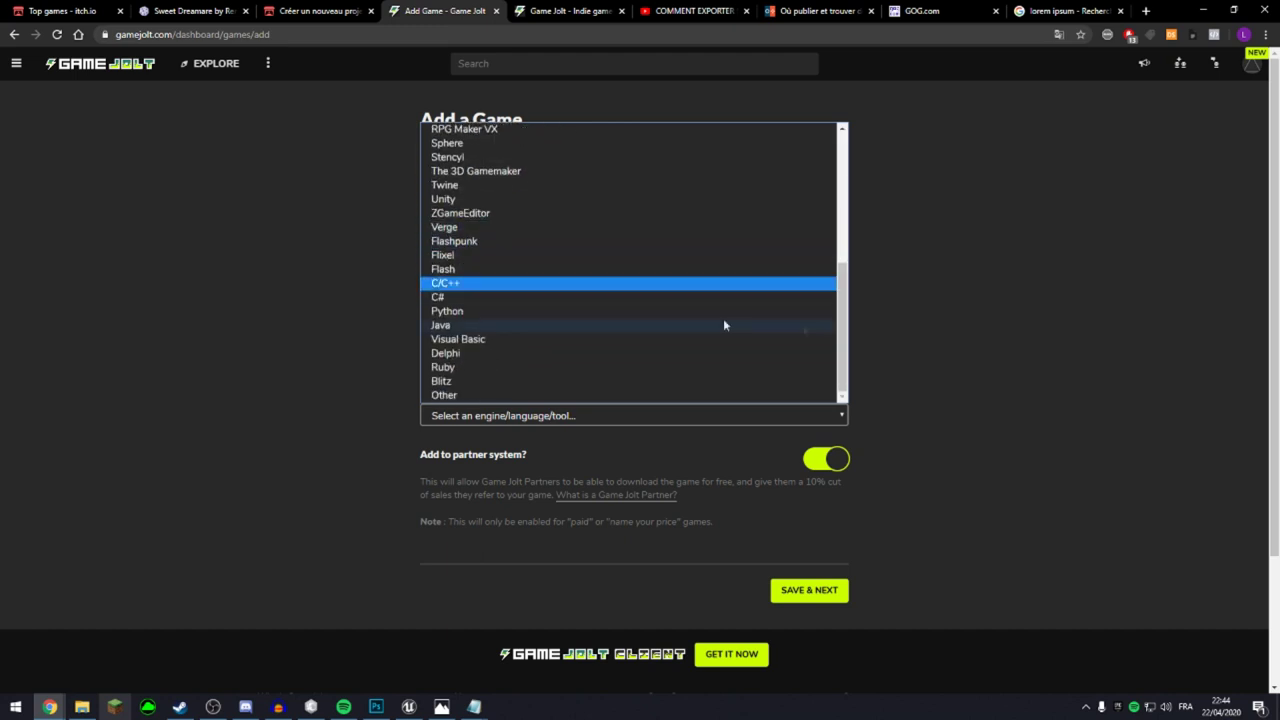
{"action": "left_click", "coordinate": [491, 284]}
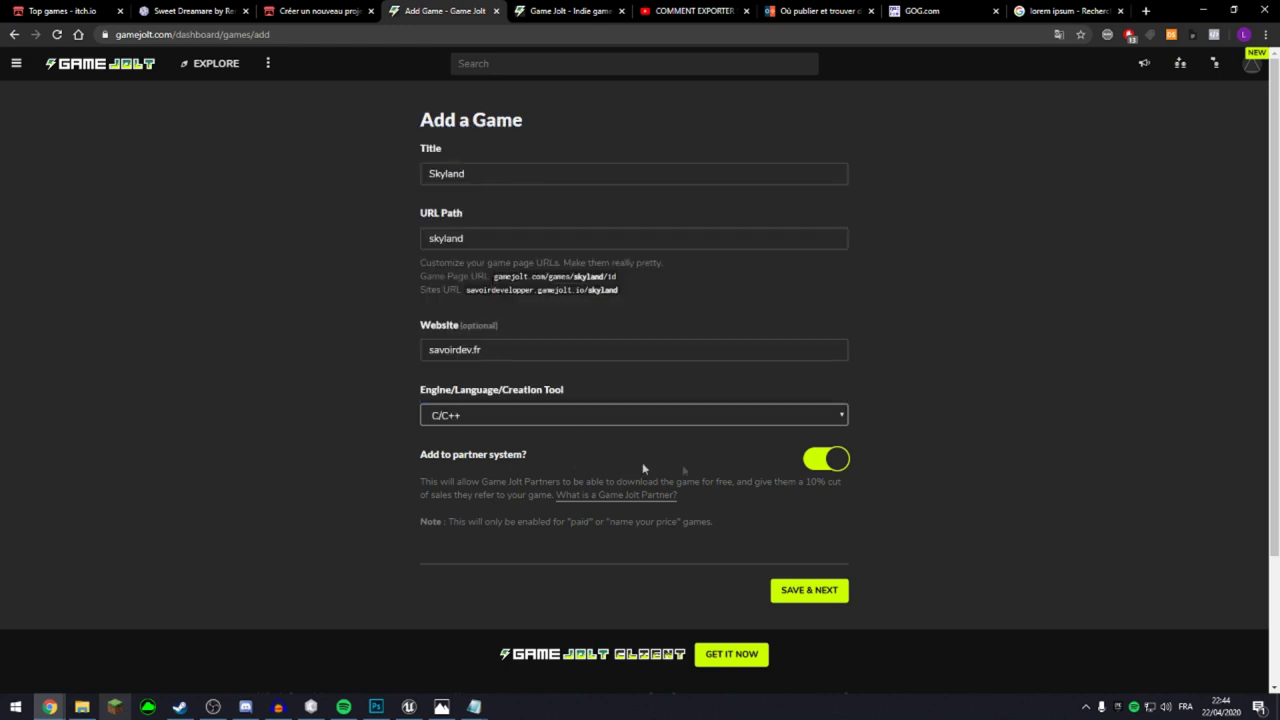
{"action": "left_click", "coordinate": [809, 589]}
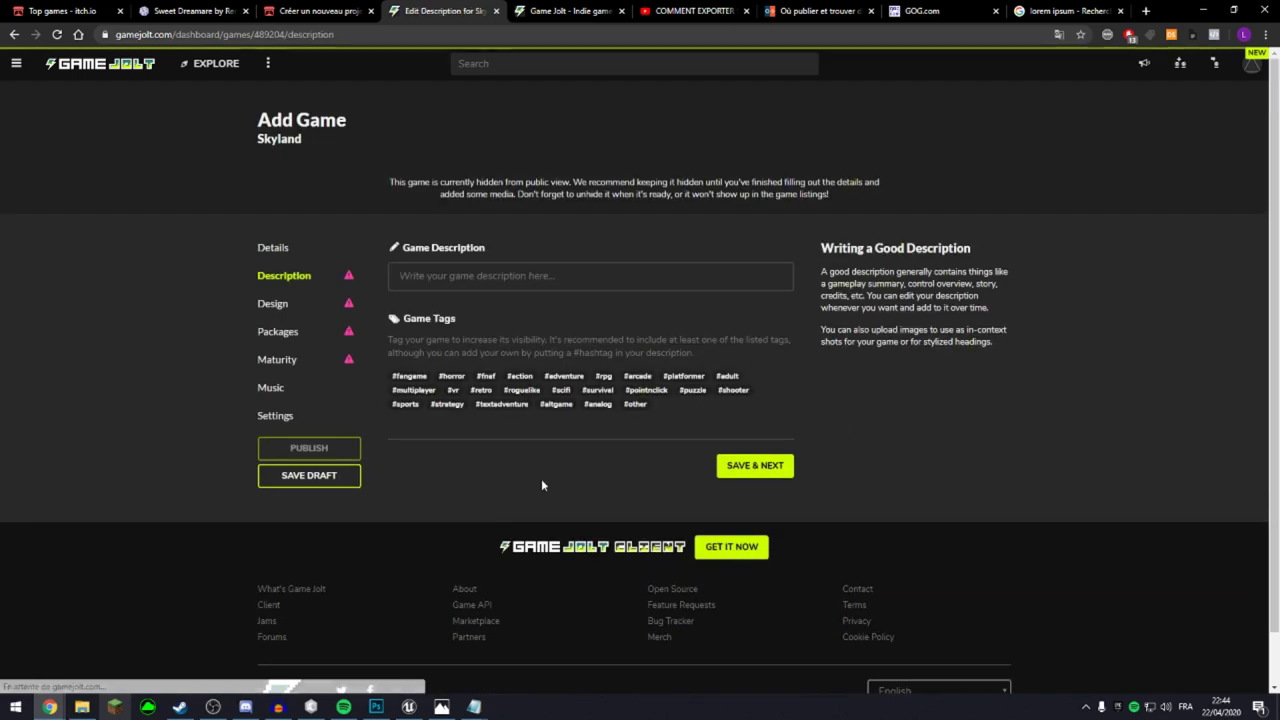
Open Skyland's Design step, peek at the Ultimate Reality page, and return to the design step.
{"action": "left_click", "coordinate": [266, 305]}
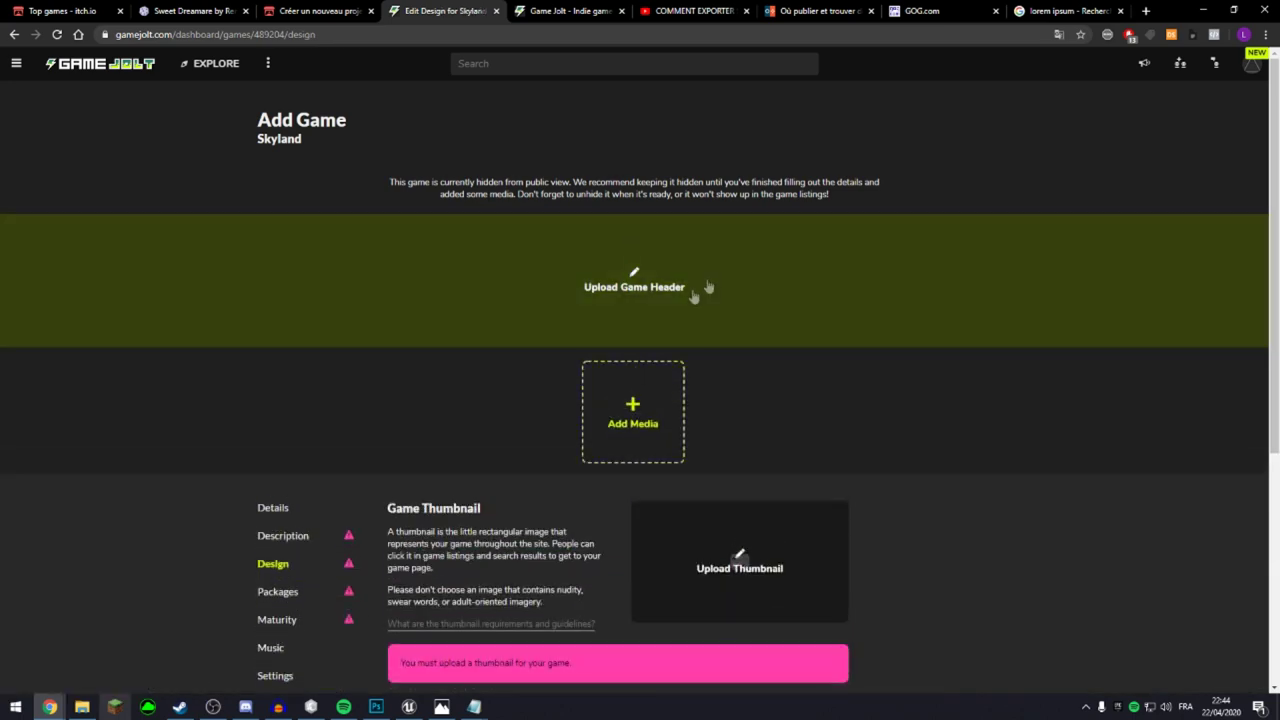
{"action": "scroll", "coordinate": [916, 518], "scroll_direction": "down", "scroll_amount": 3}
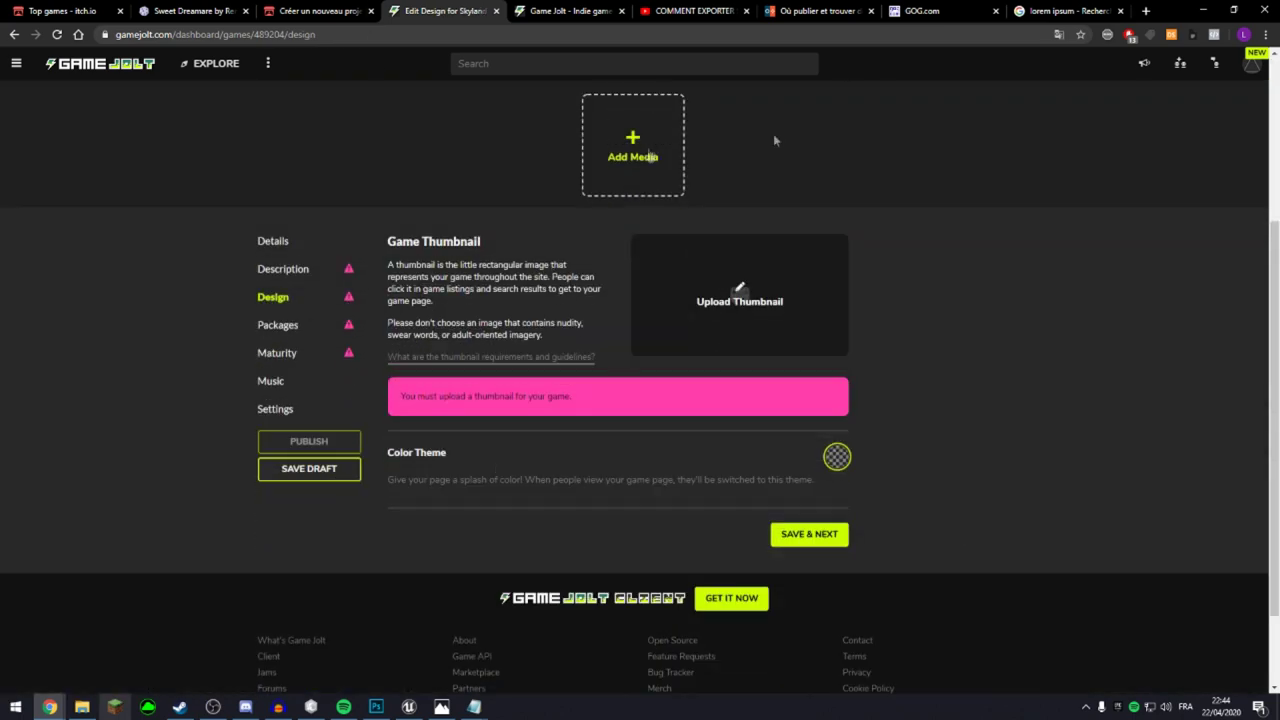
{"action": "left_click", "coordinate": [545, 11]}
{"action": "left_click", "coordinate": [560, 420]}
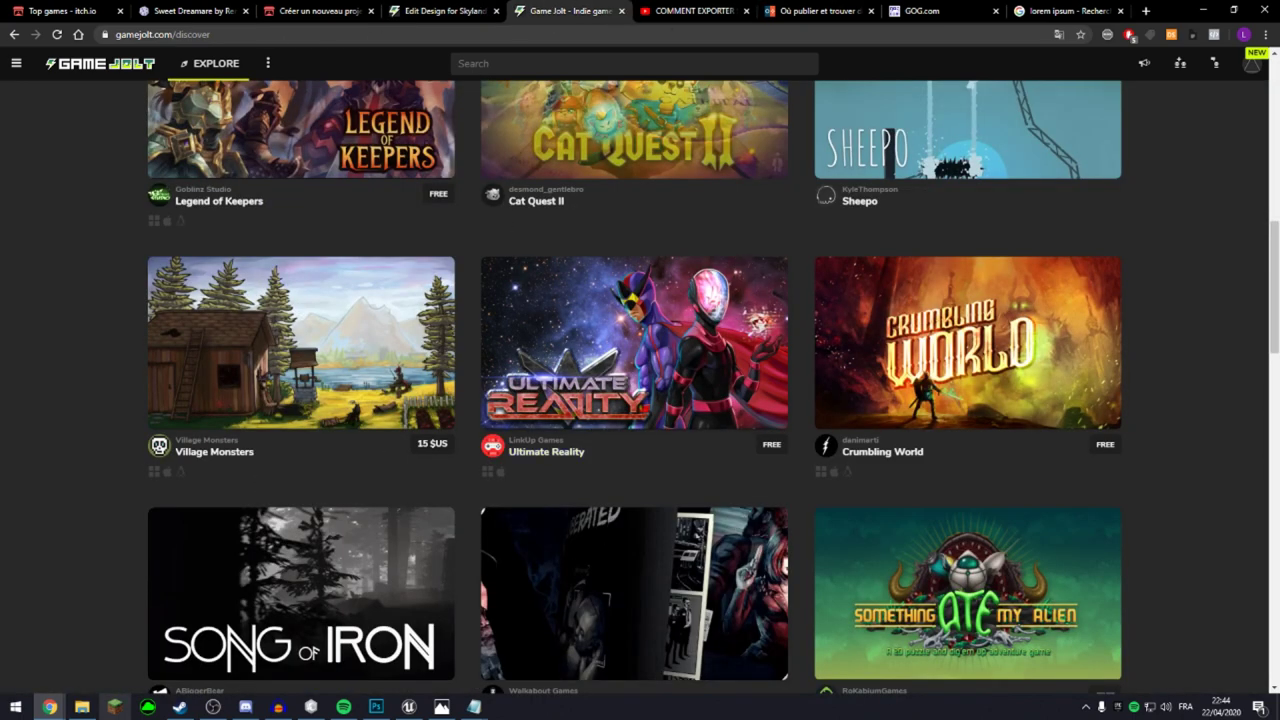
{"action": "scroll", "coordinate": [509, 577], "scroll_direction": "down", "scroll_amount": 5}
{"action": "left_click", "coordinate": [470, 11]}
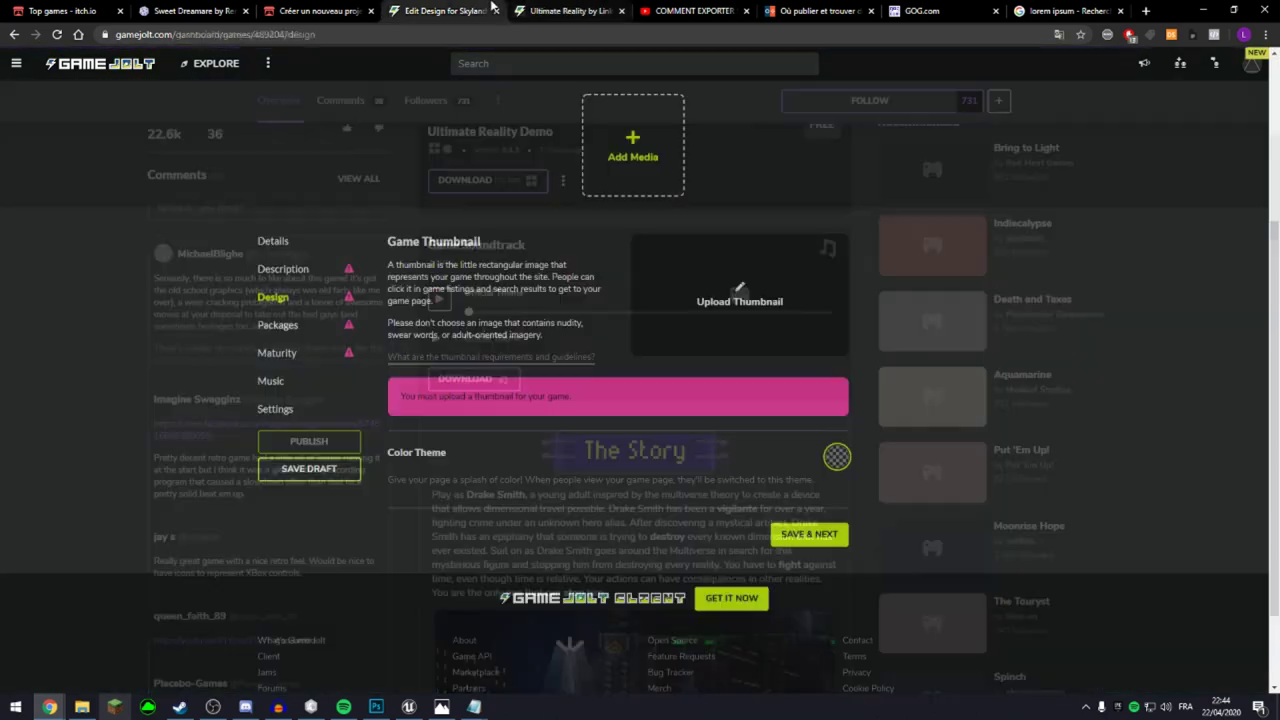